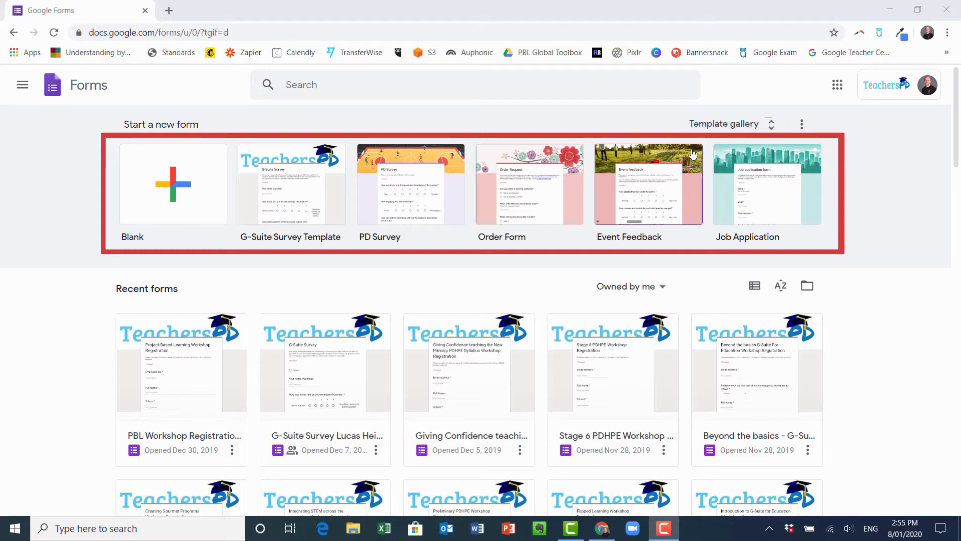
# Step: Browse the general form templates in the template gallery, then return to the forms home page
pyautogui.click(750, 129)
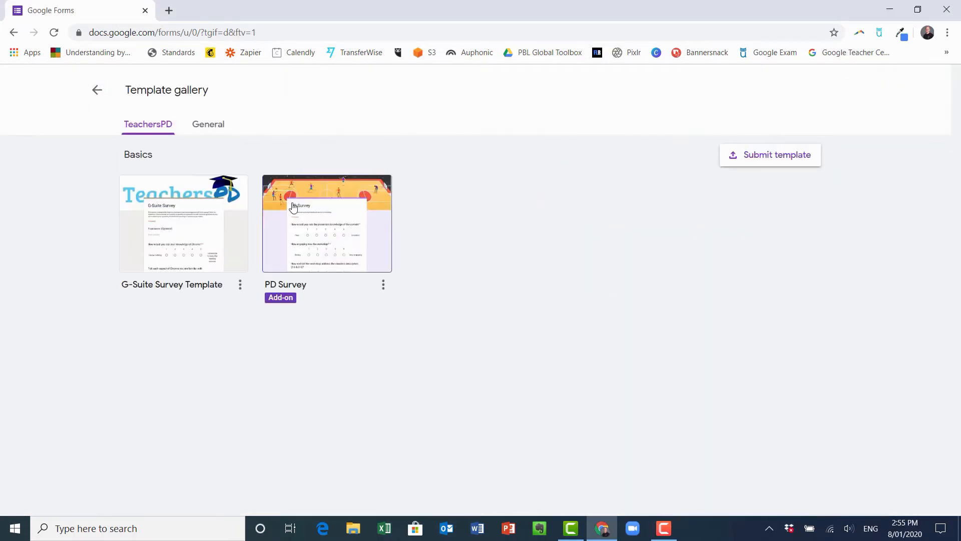
pyautogui.click(213, 128)
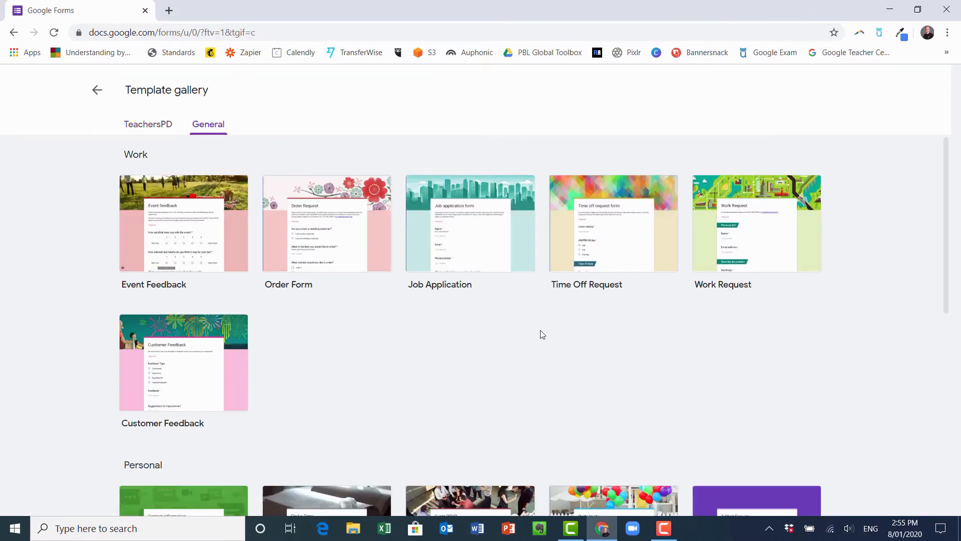
pyautogui.scroll(-8, 541, 333)
pyautogui.scroll(8, 541, 333)
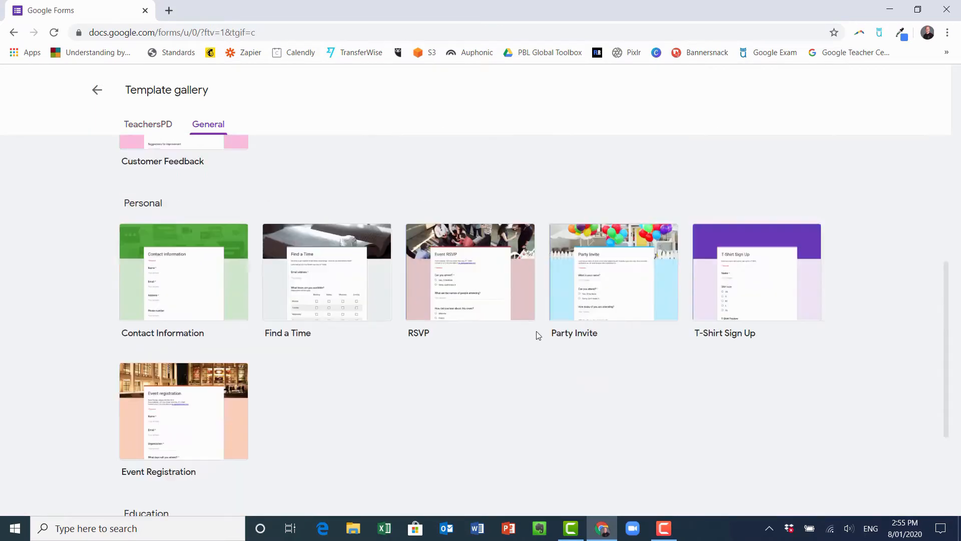
pyautogui.click(95, 91)
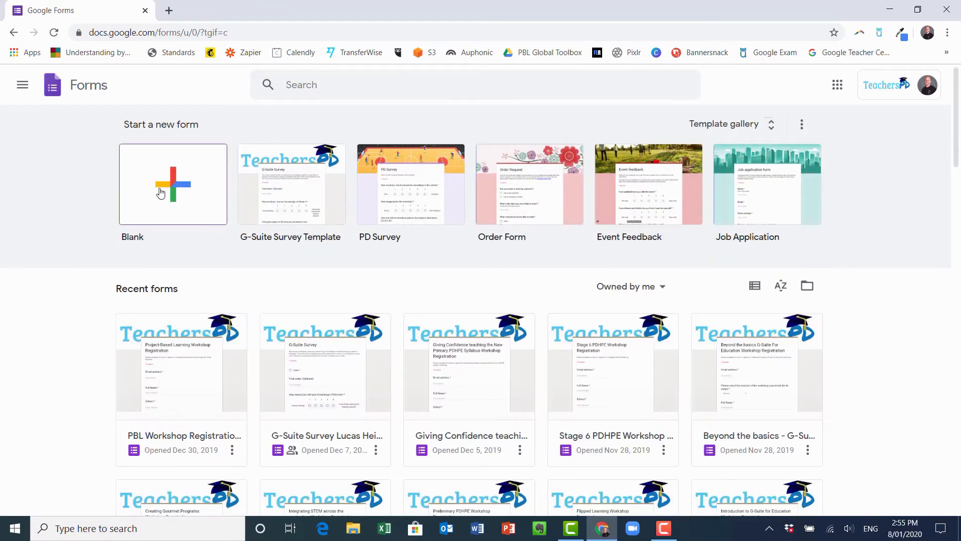
# Step: Create a blank form titled "Test form 1" and give the form file the same name
pyautogui.click(160, 193)
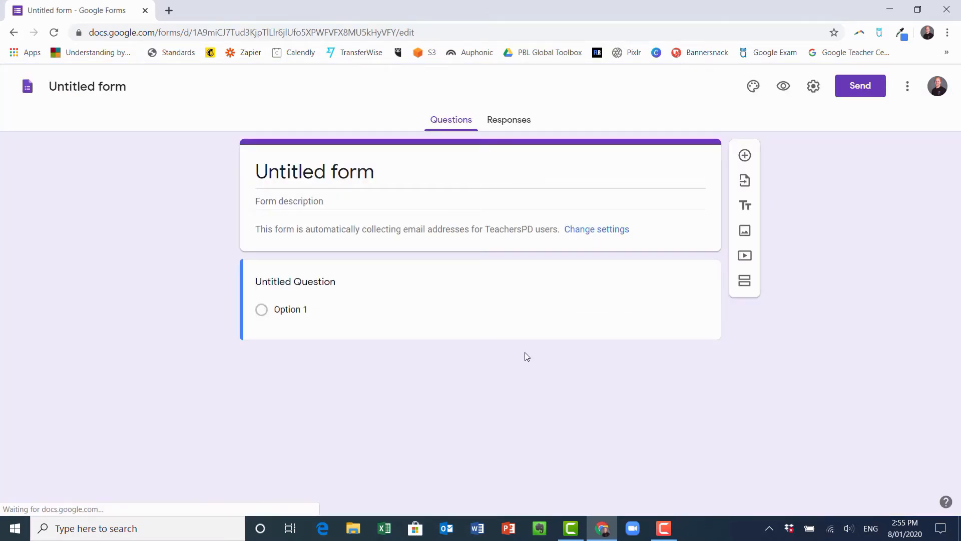
pyautogui.click(339, 176)
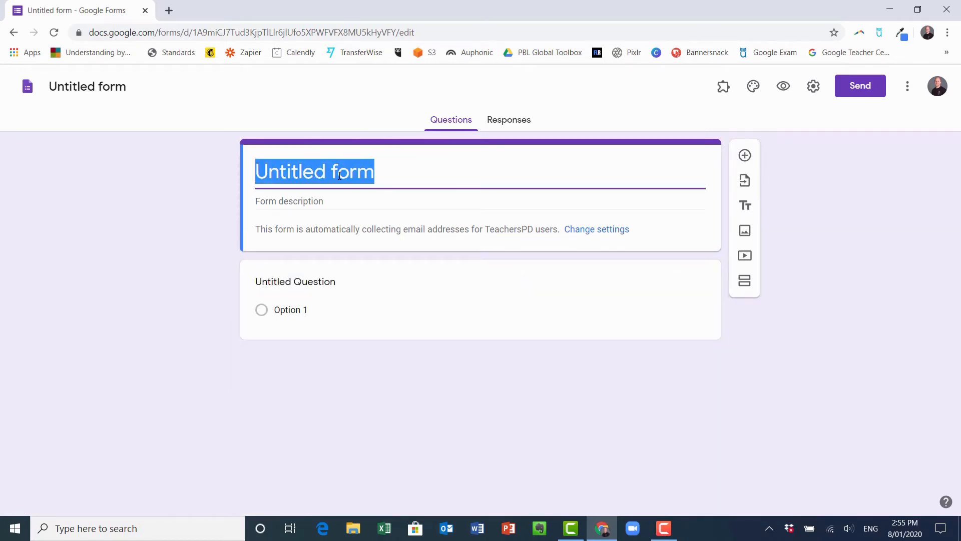
pyautogui.write('Test form ')
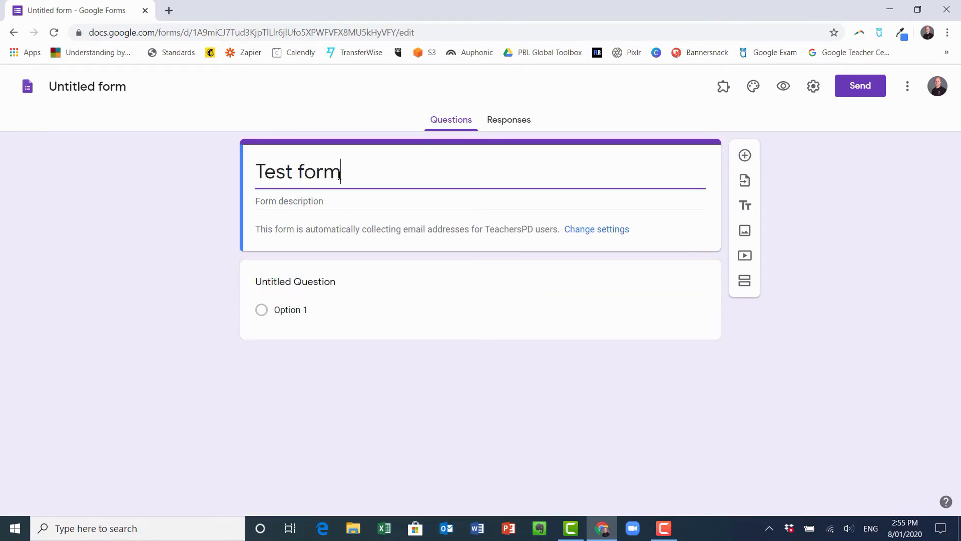
pyautogui.write('1')
pyautogui.click(358, 215)
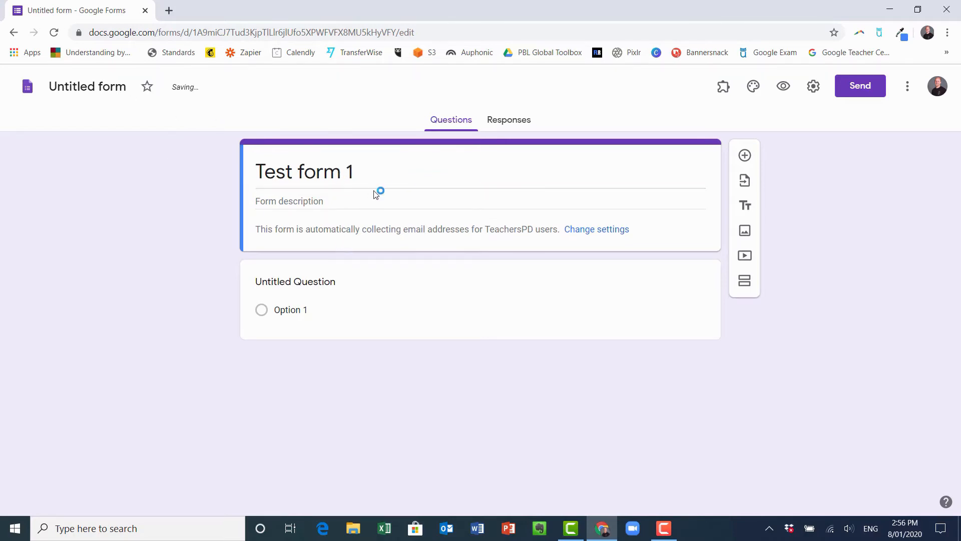
pyautogui.click(110, 88)
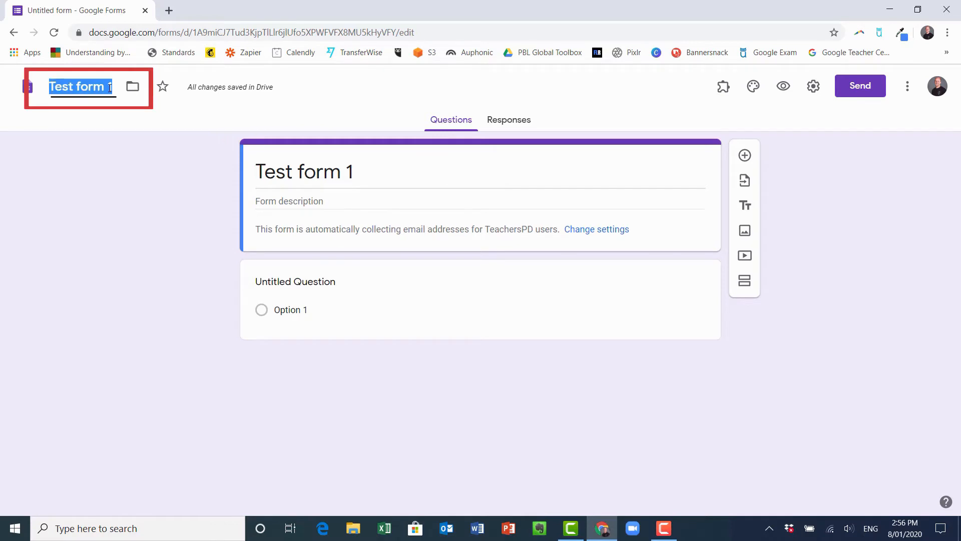
# Step: Enter the form description "Please complete this survey on our latest unit in class."
pyautogui.click(308, 205)
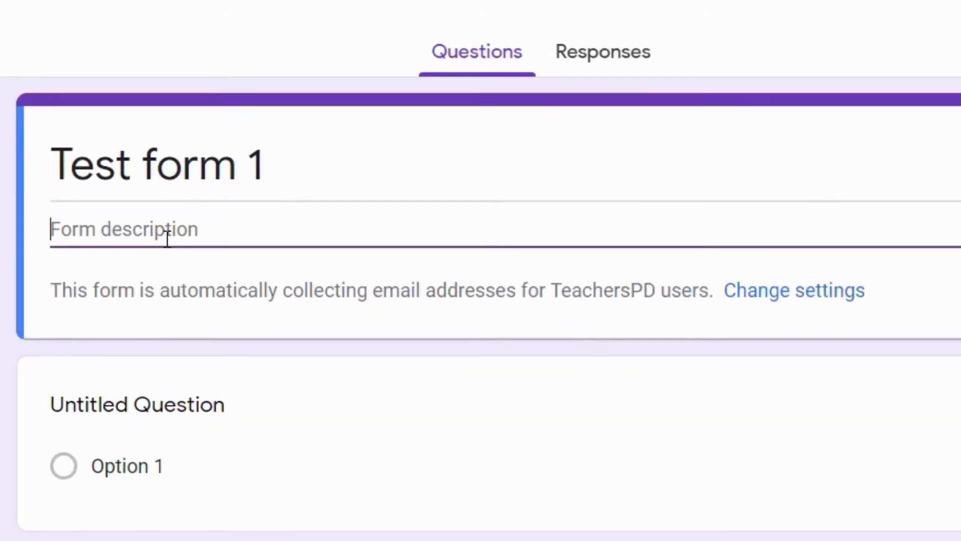
pyautogui.write('Ple')
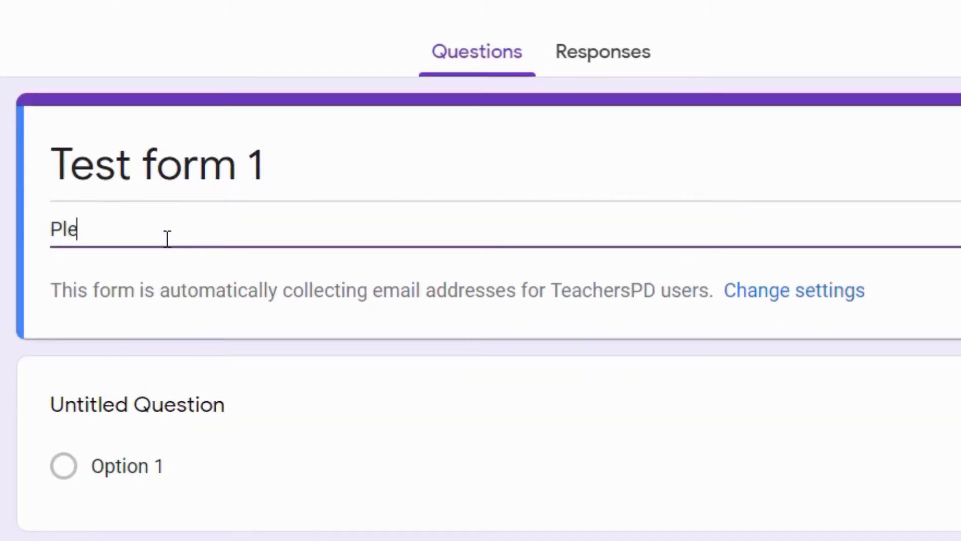
pyautogui.write('ase c')
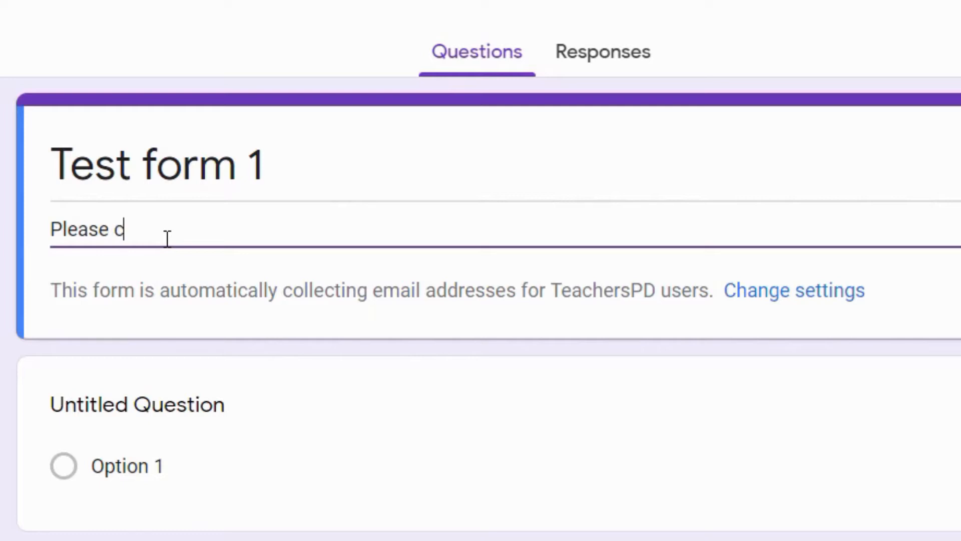
pyautogui.write('omplete this s')
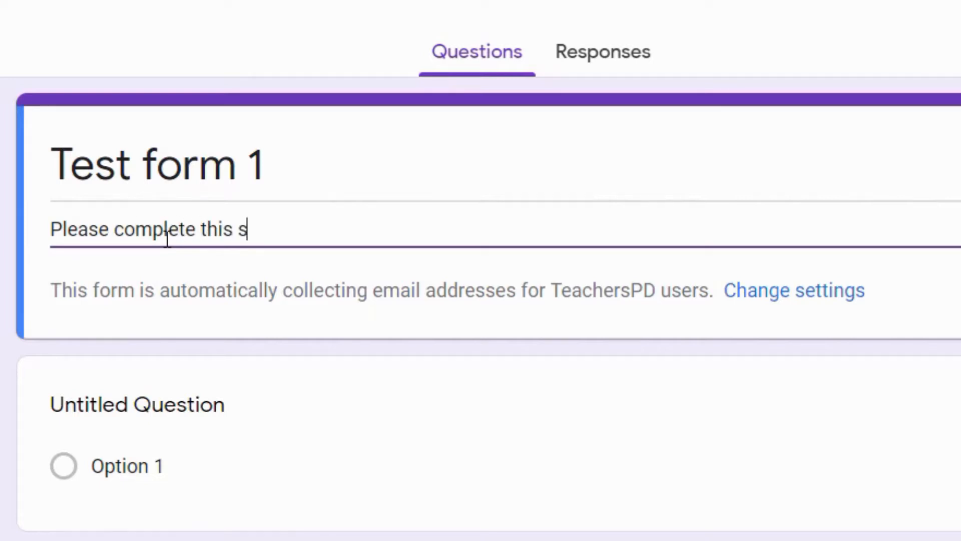
pyautogui.write('urvey on our latest ')
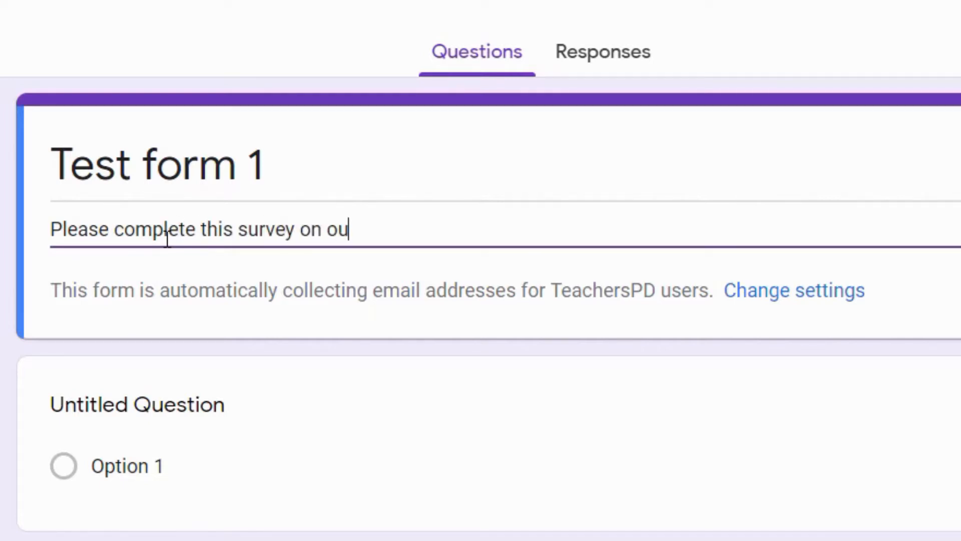
pyautogui.write('unit in class.')
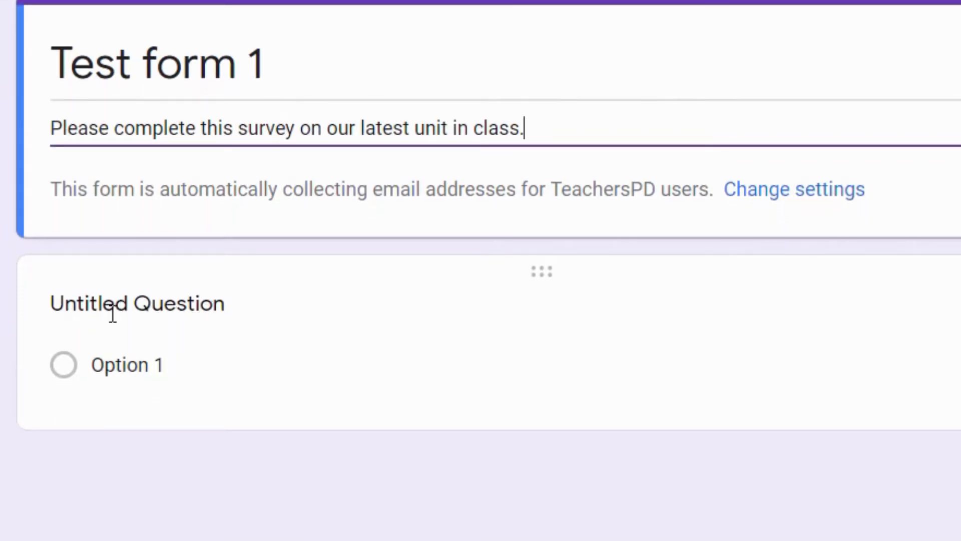
# Step: Examine the question types available for the untitled question
pyautogui.click(145, 311)
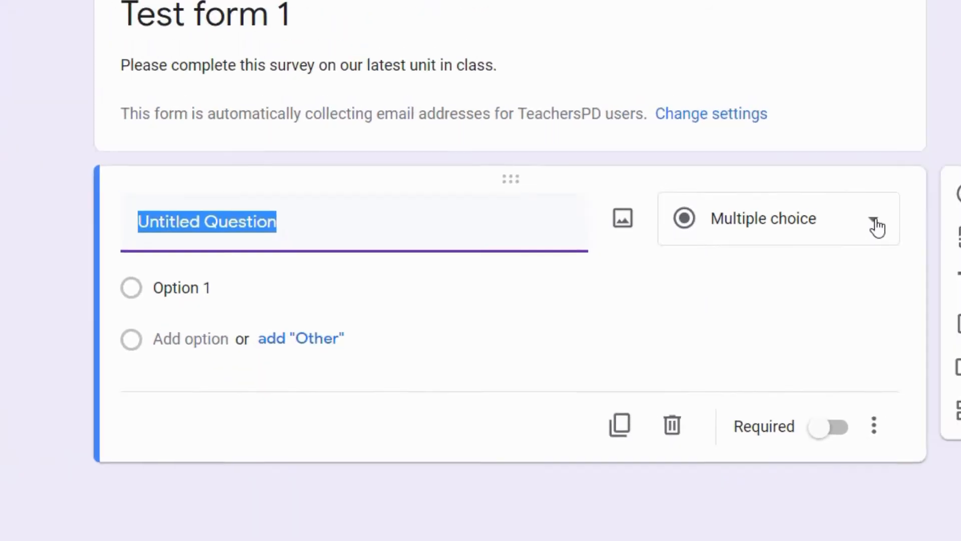
pyautogui.click(877, 228)
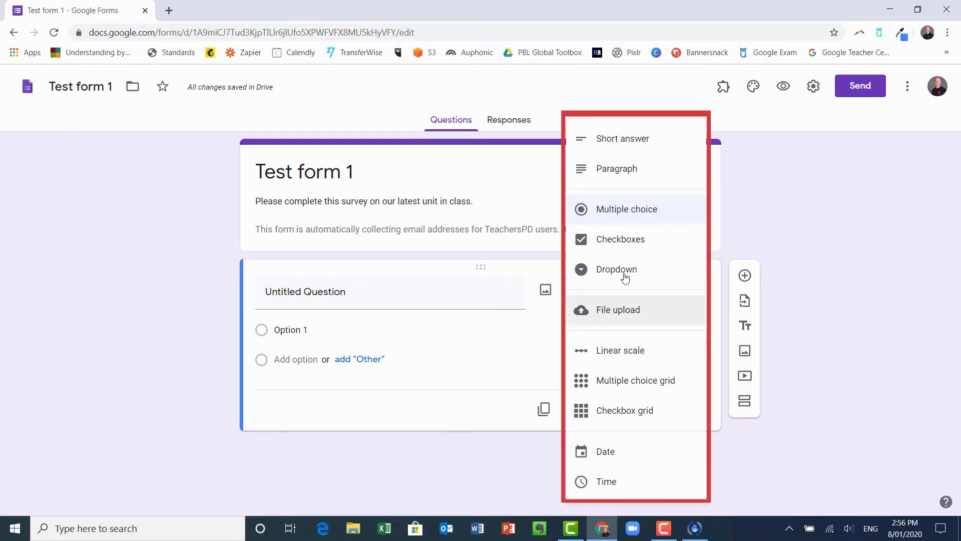
pyautogui.click(468, 331)
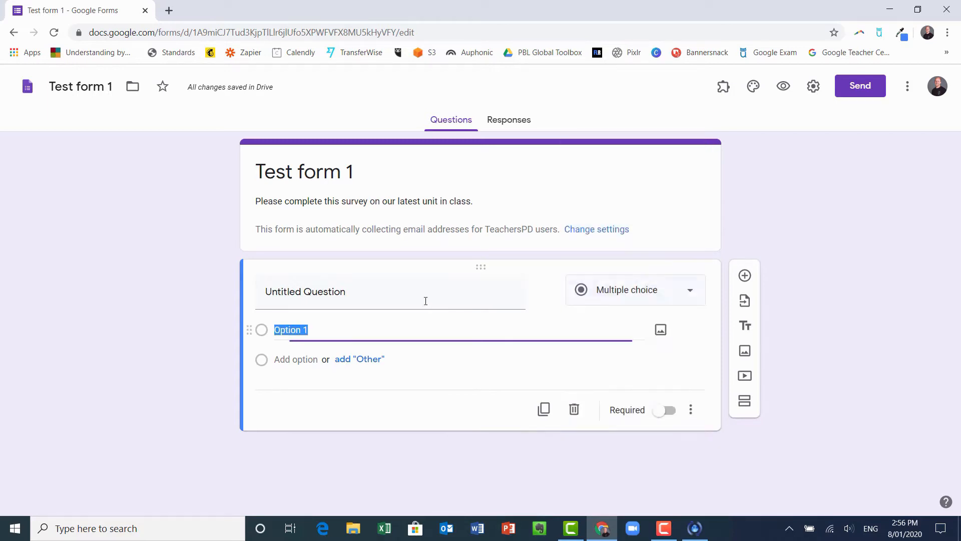
# Step: Title the first question "Name" and make it required
pyautogui.click(425, 300)
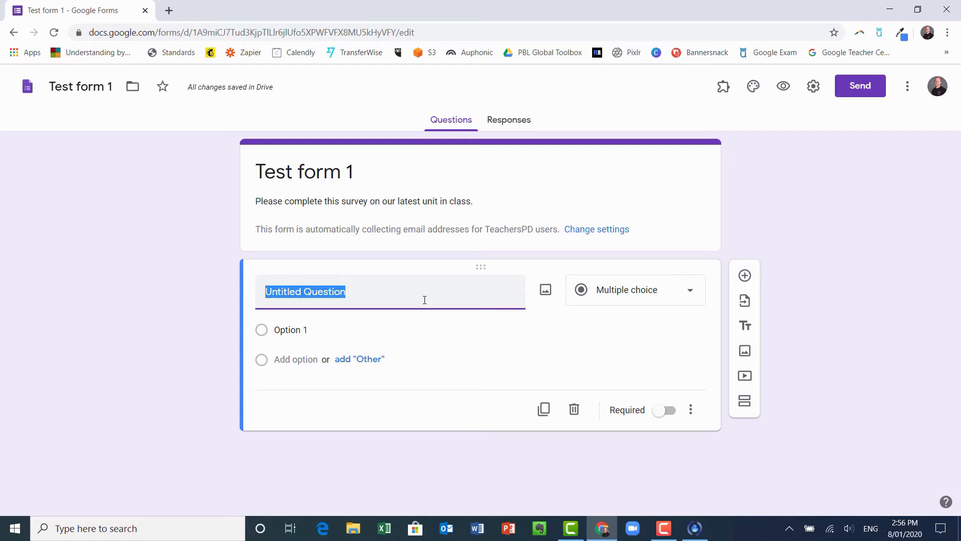
pyautogui.write('Name')
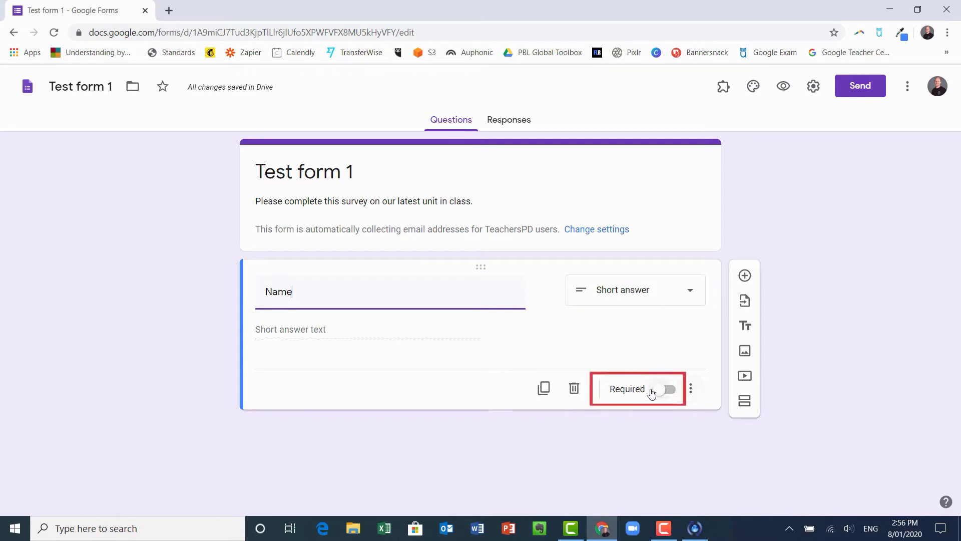
pyautogui.click(667, 390)
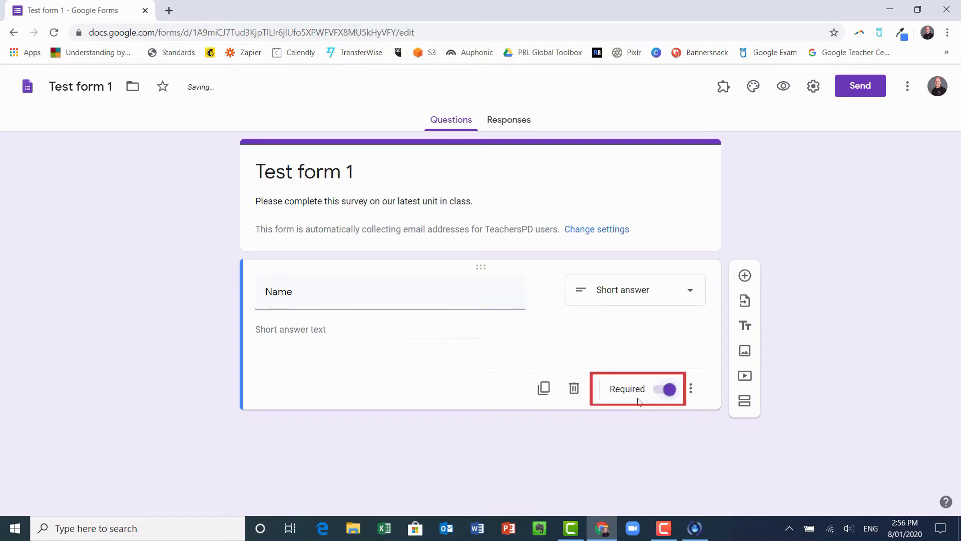
pyautogui.click(691, 395)
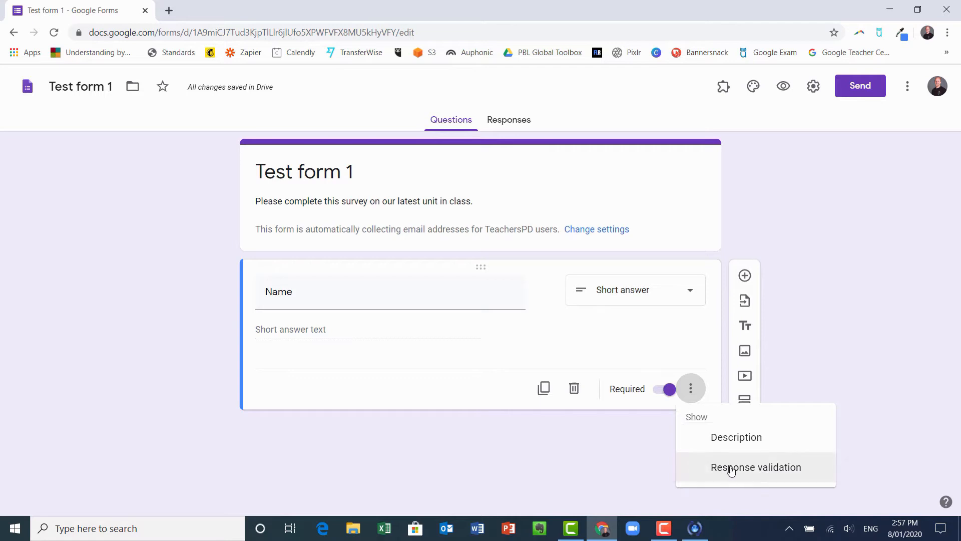
pyautogui.click(581, 330)
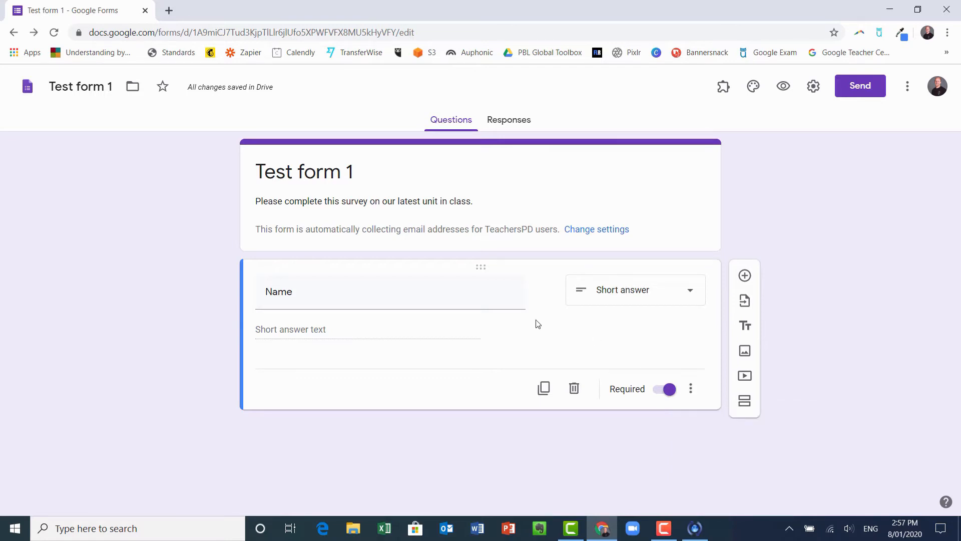
# Step: Add a second question titled "Enter your Google site url" and check its response validation option
pyautogui.click(744, 276)
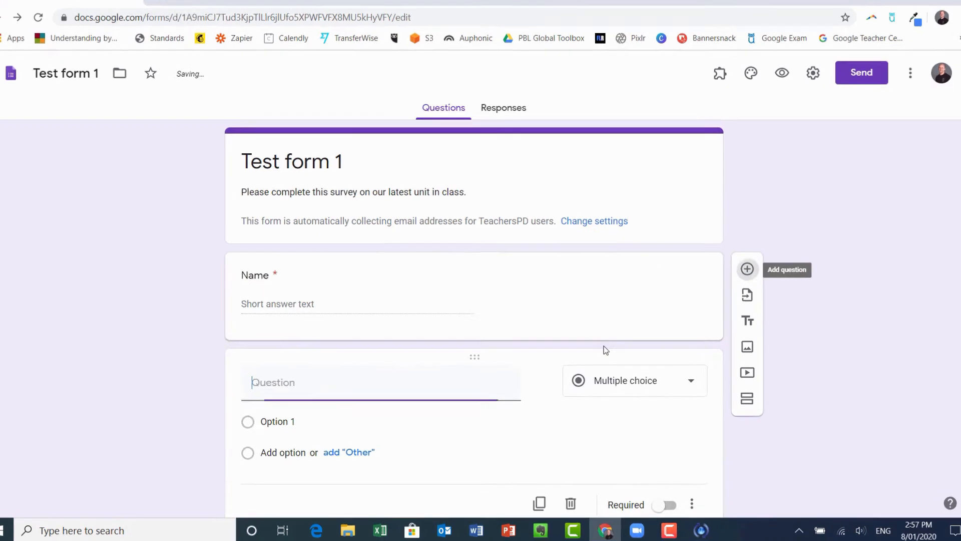
pyautogui.write('Ente')
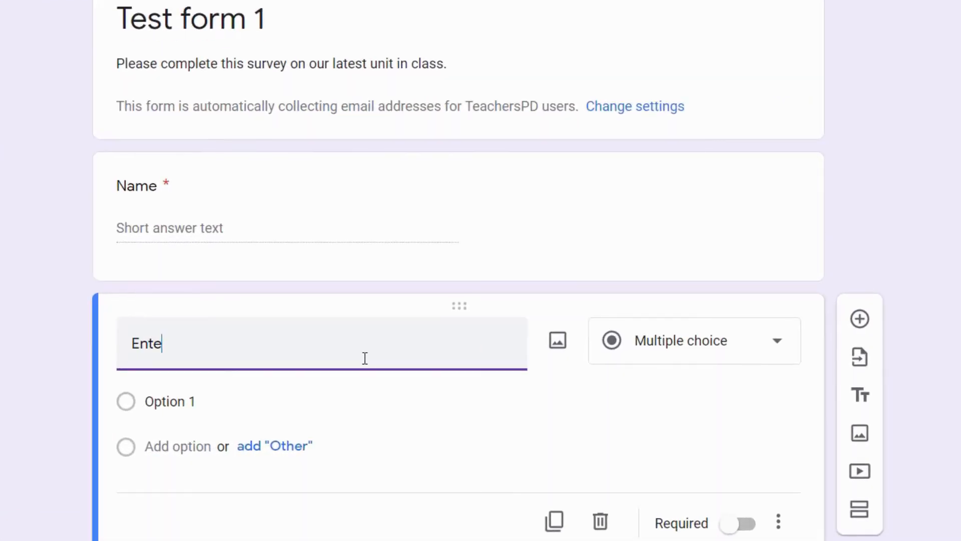
pyautogui.write('r your Google site url')
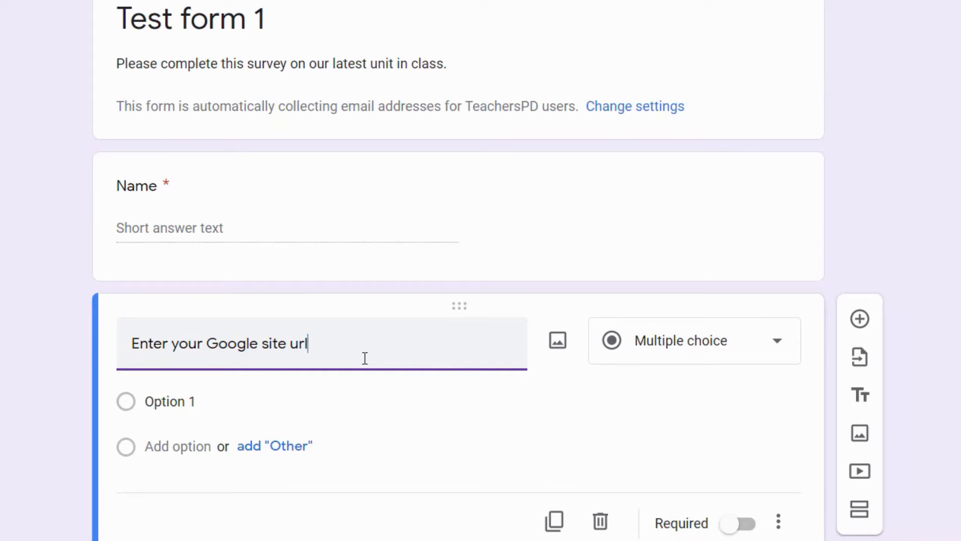
pyautogui.scroll(-2, 661, 389)
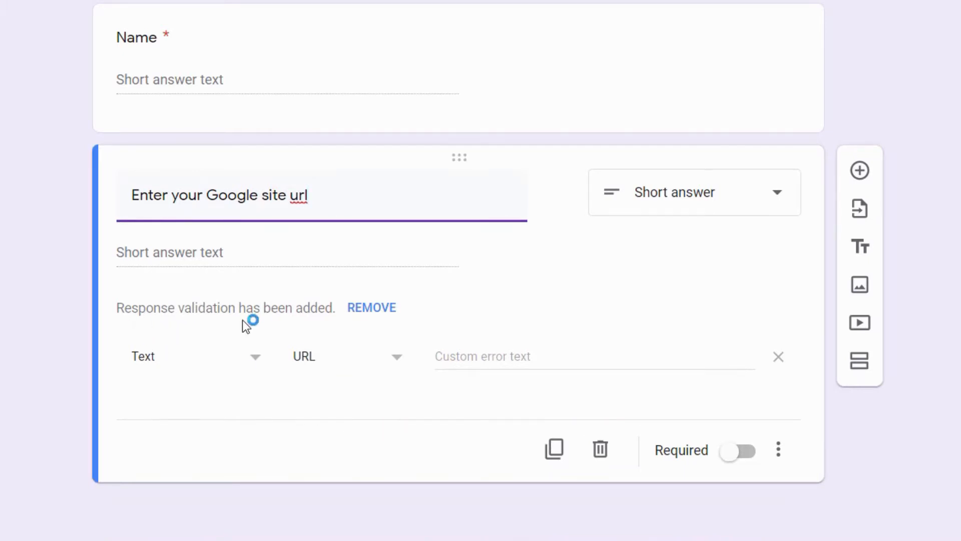
pyautogui.click(778, 451)
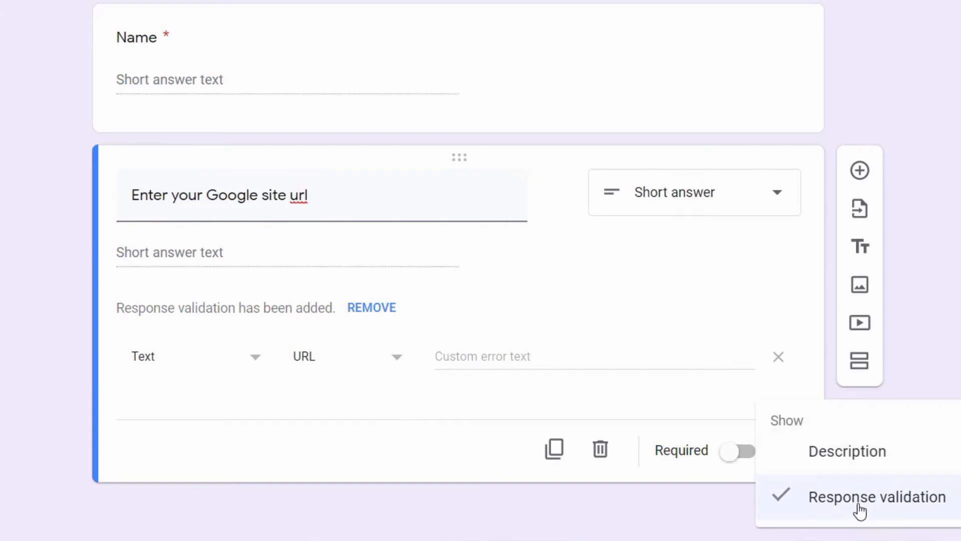
pyautogui.click(184, 402)
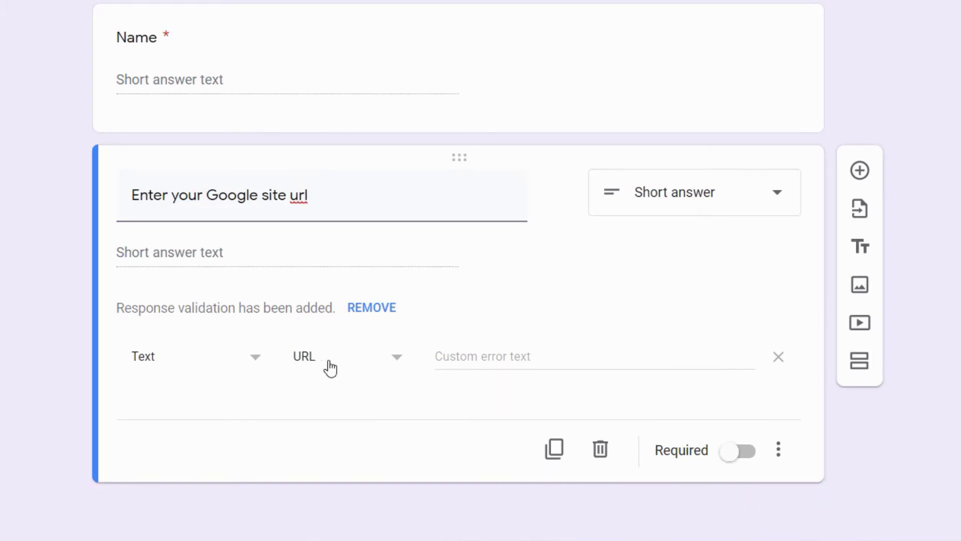
pyautogui.click(509, 358)
pyautogui.write('htt')
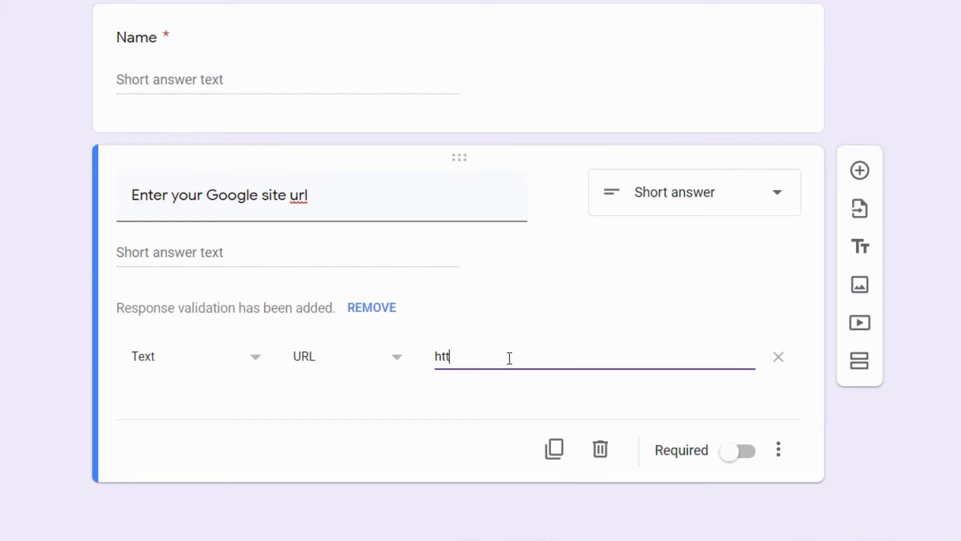
pyautogui.write('ps')
pyautogui.press('BackSpace')
pyautogui.press('BackSpace')
# Step: Make the Google site url question required
pyautogui.click(745, 452)
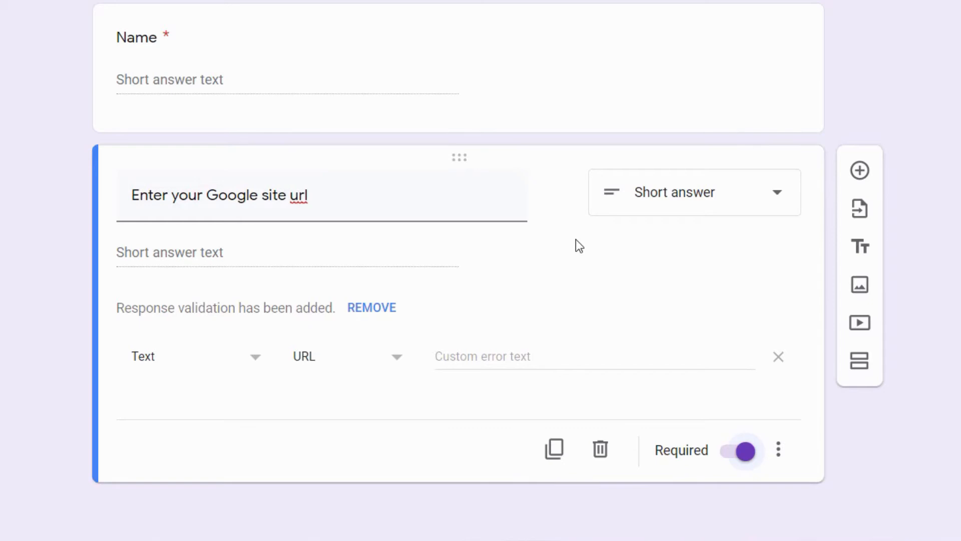
# Step: Add a third question titled "Choose your favourite activity"
pyautogui.click(860, 172)
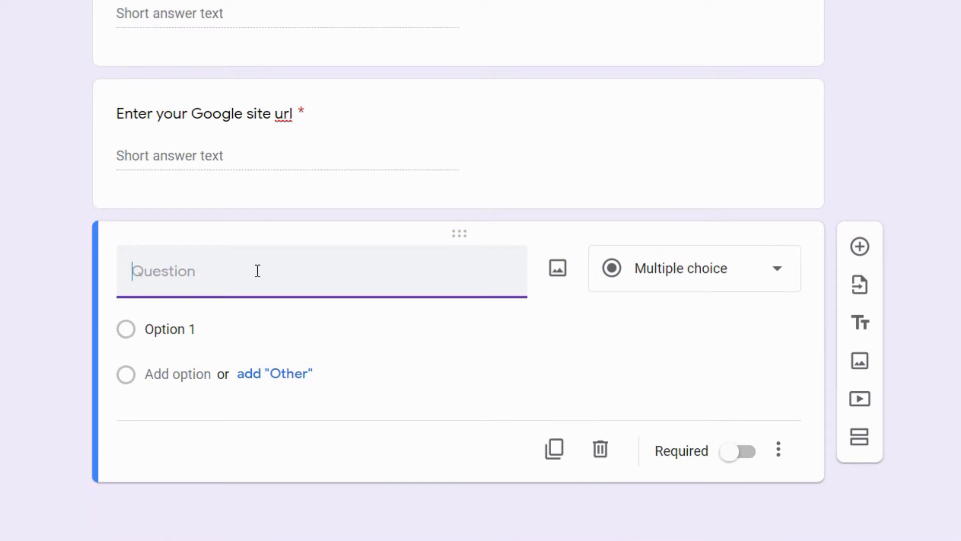
pyautogui.write('Choos')
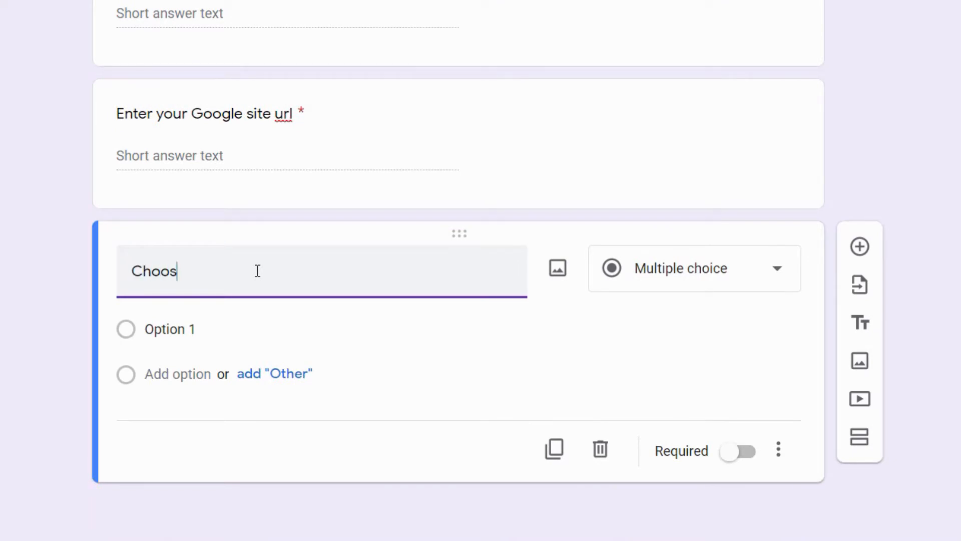
pyautogui.write('e your favourite ')
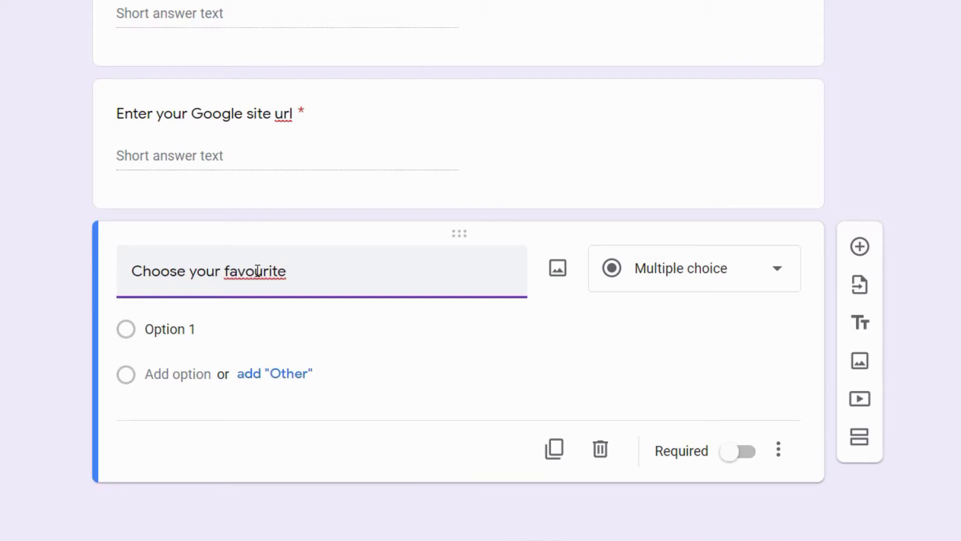
pyautogui.write('activity')
# Step: Give the "Choose your favourite activity" question the options "Kahoot" and "Balloon activities"
pyautogui.click(323, 328)
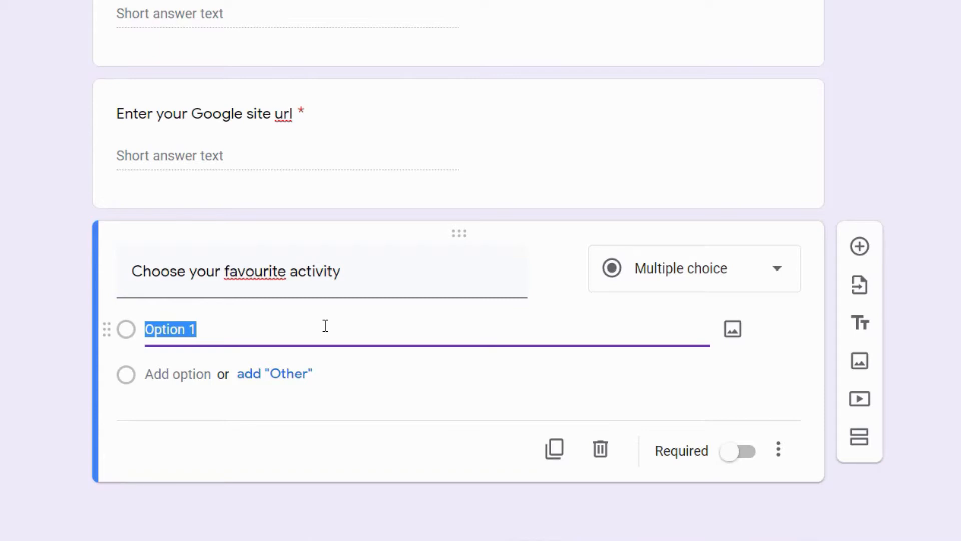
pyautogui.write('Kahoot')
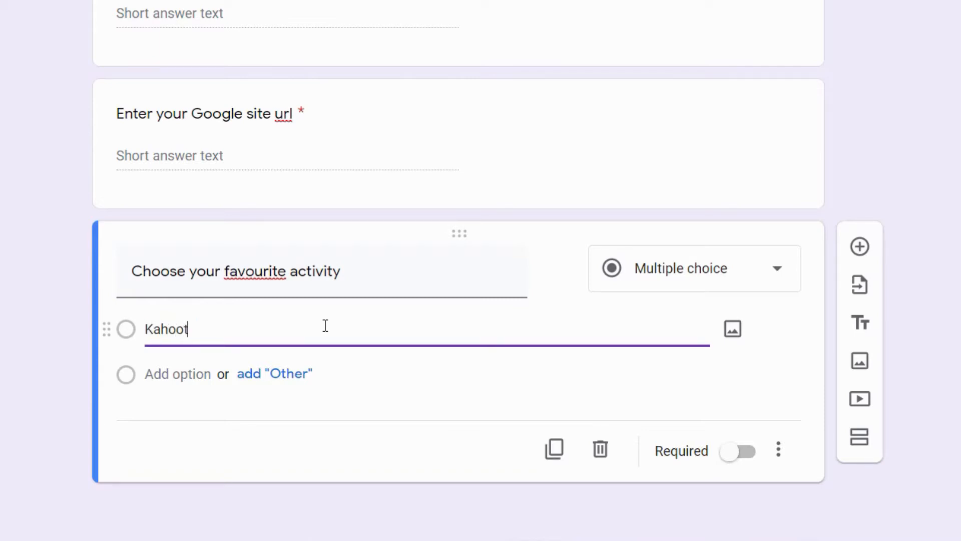
pyautogui.press('Return')
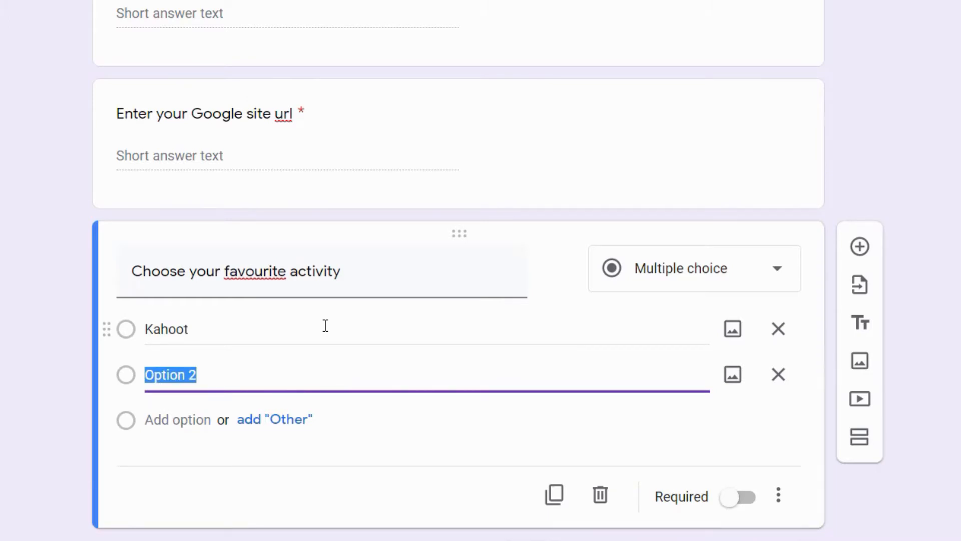
pyautogui.write('Balloon activities')
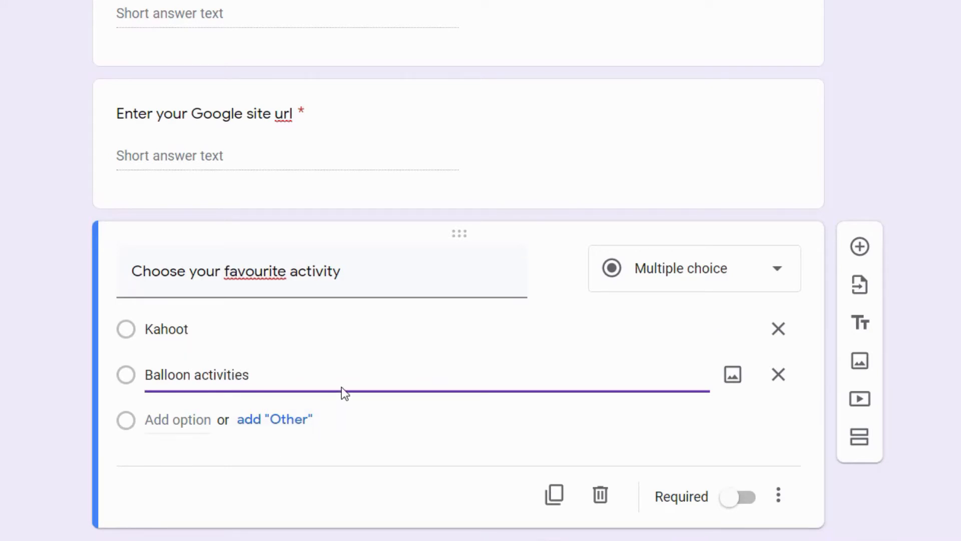
# Step: Duplicate the favourite activity question, retitle the copy "Choose your least favourite activity", and look over the available question types
pyautogui.scroll(-1, 341, 386)
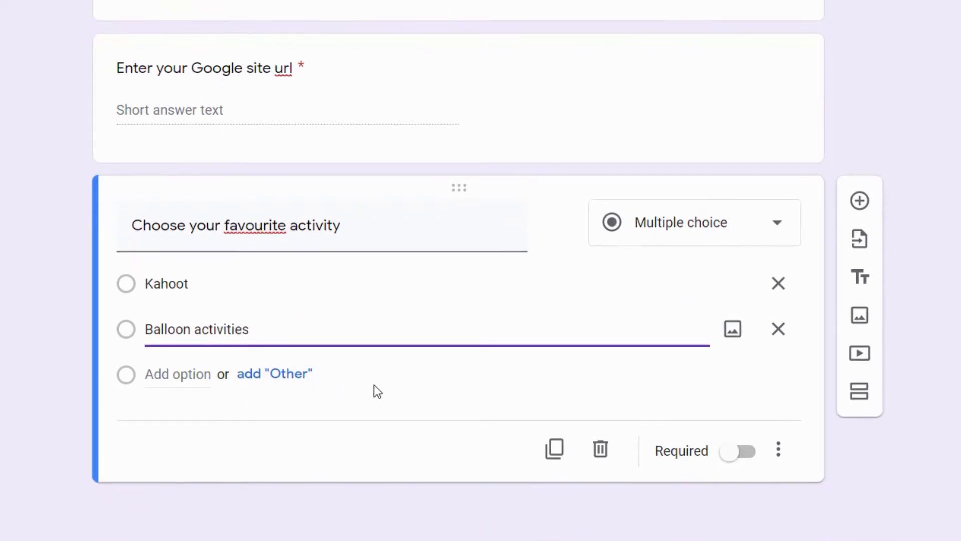
pyautogui.click(554, 450)
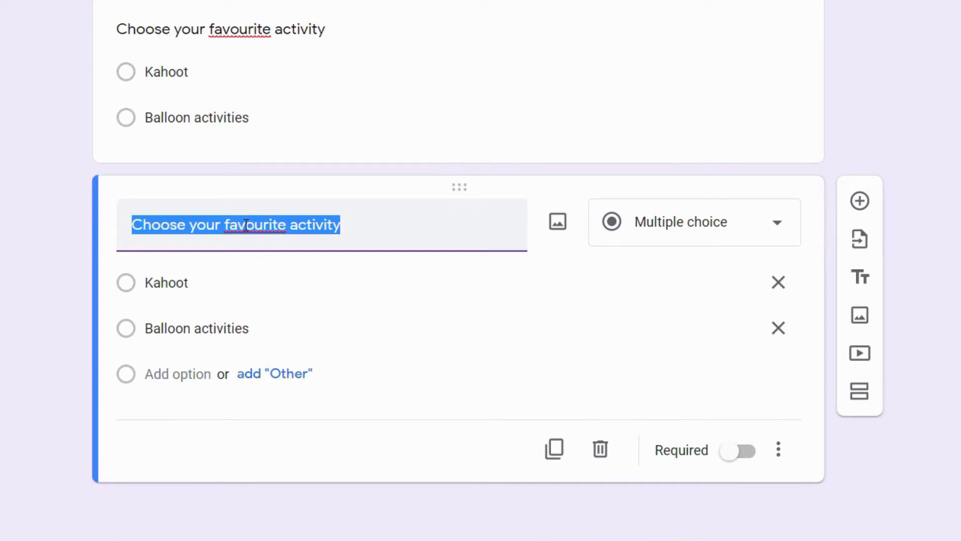
pyautogui.click(350, 228)
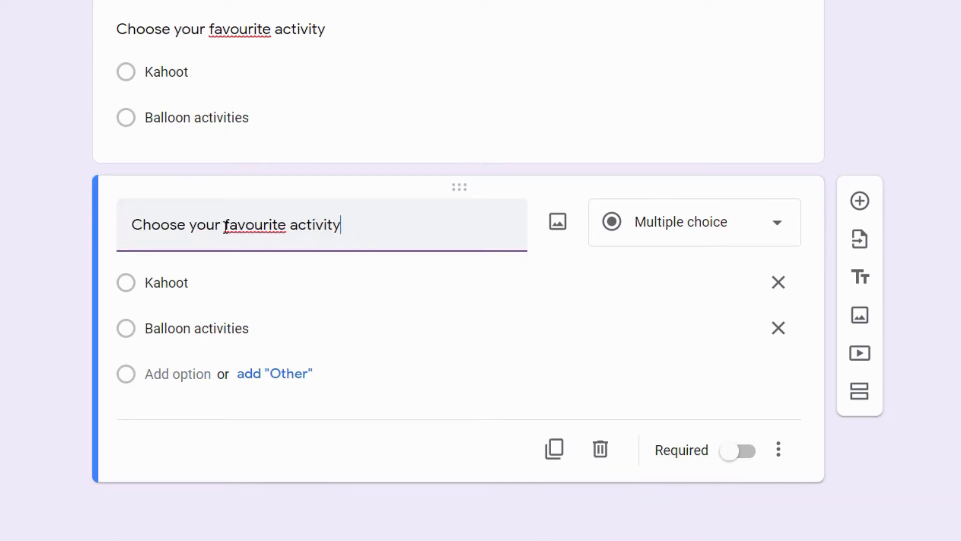
pyautogui.write('least')
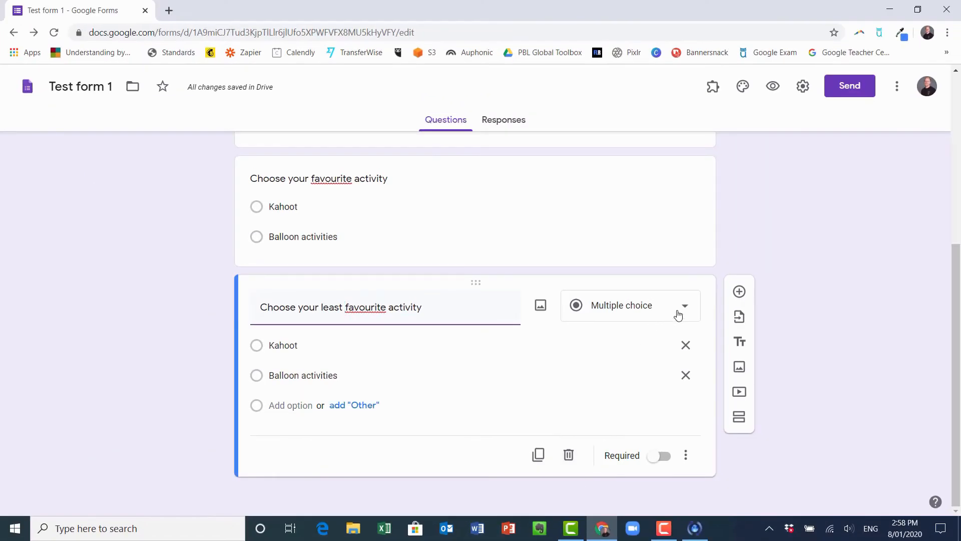
pyautogui.click(678, 314)
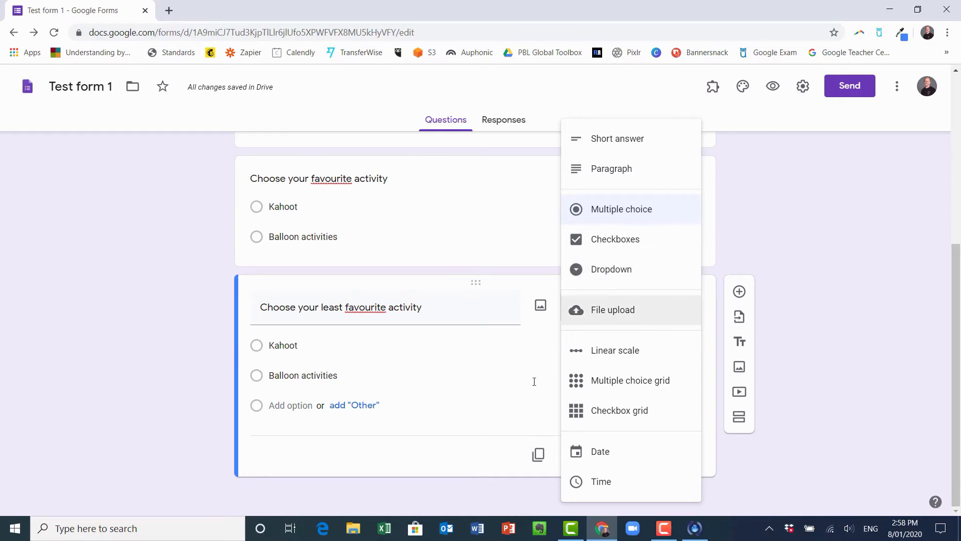
pyautogui.click(471, 451)
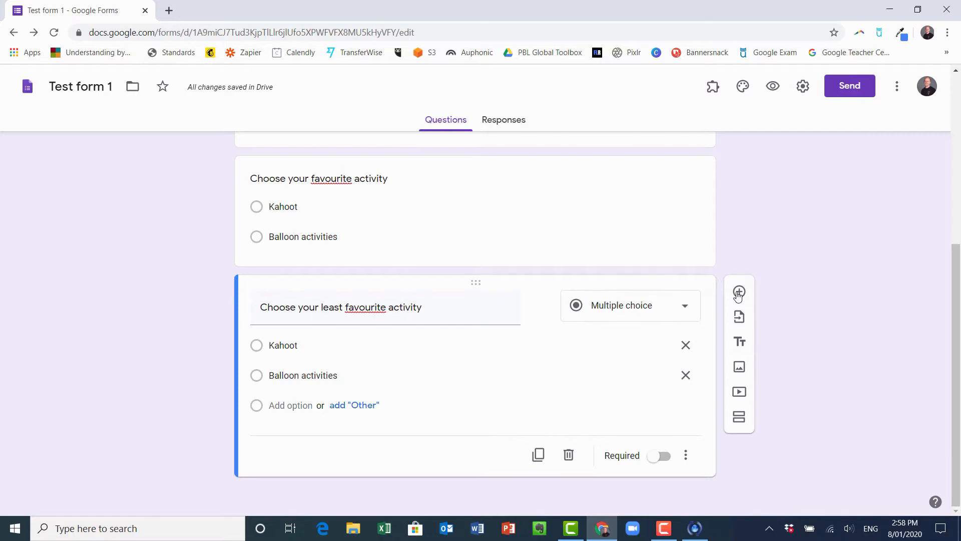
# Step: Add a question titled "Which topic did you complete" and set its type to Dropdown
pyautogui.click(739, 291)
pyautogui.write('Which topic did you complete')
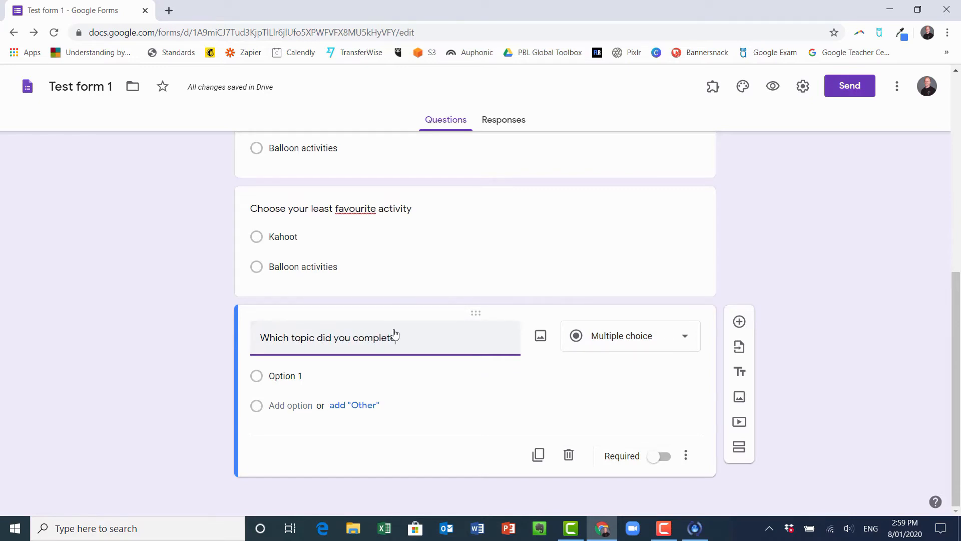
pyautogui.click(629, 341)
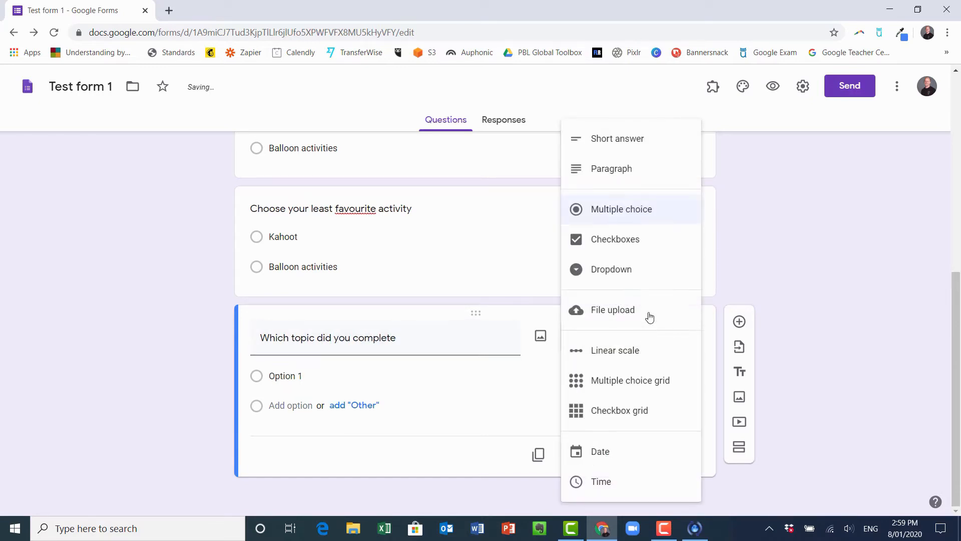
pyautogui.click(645, 268)
# Step: Give the topic question the options "Sports medicine" and "Improving performance" and make it required
pyautogui.click(319, 379)
pyautogui.write('Sports medicine')
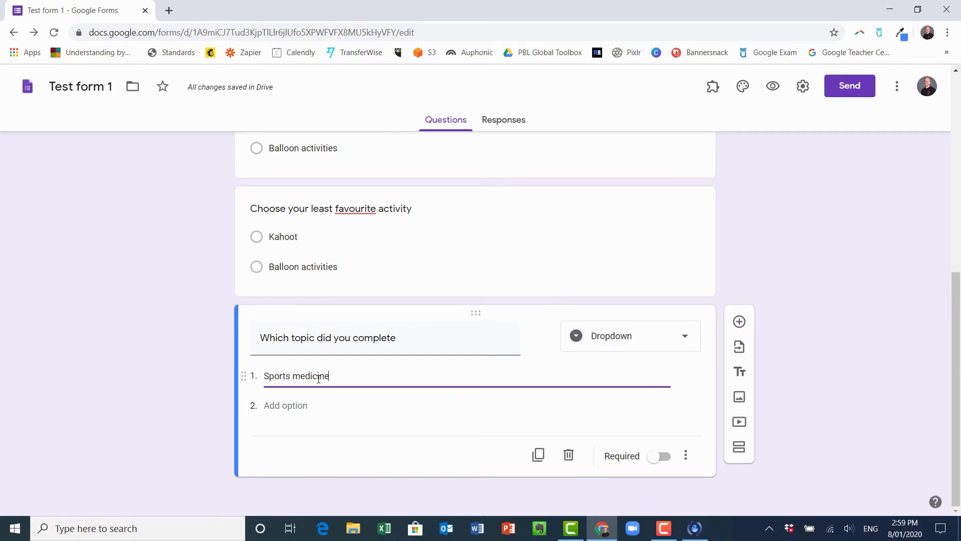
pyautogui.click(314, 406)
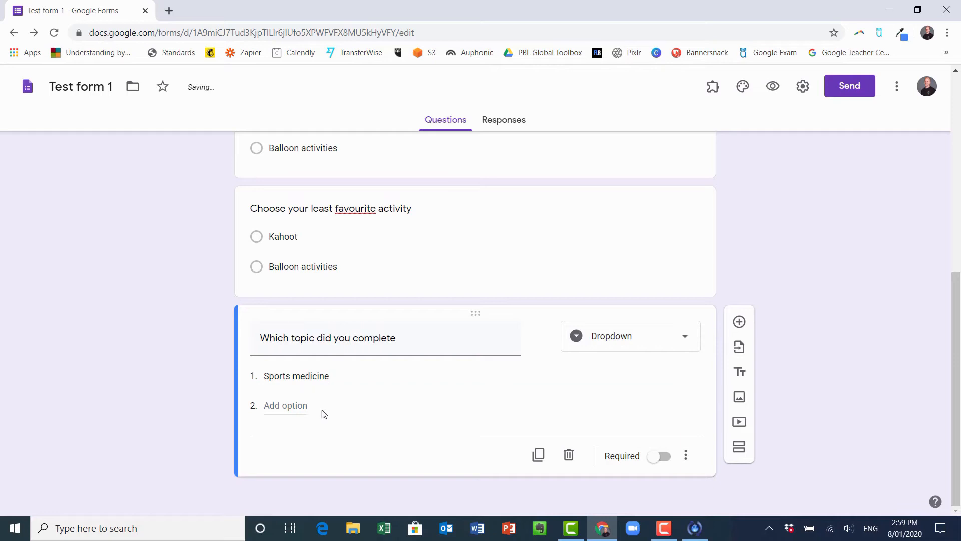
pyautogui.click(295, 407)
pyautogui.write('Improving performance')
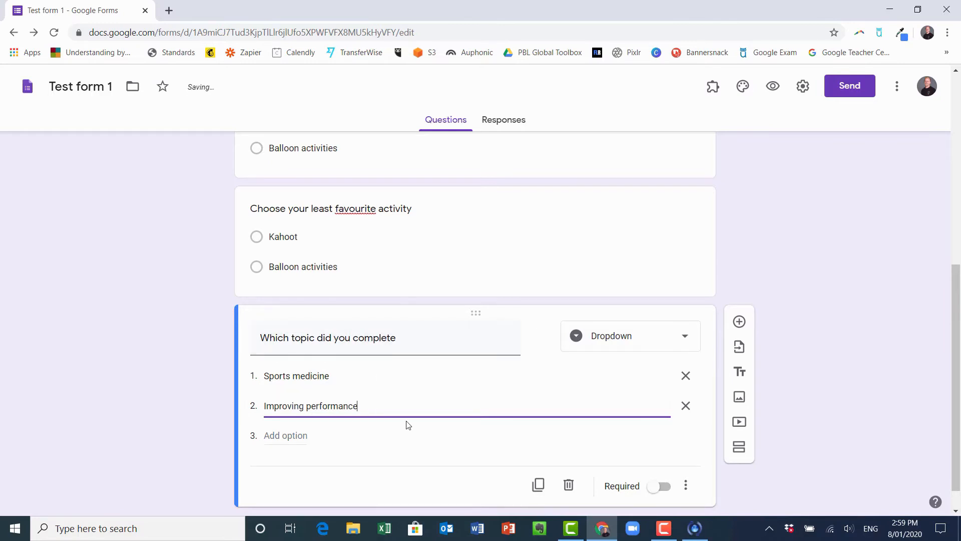
pyautogui.click(437, 450)
pyautogui.scroll(-1, 669, 385)
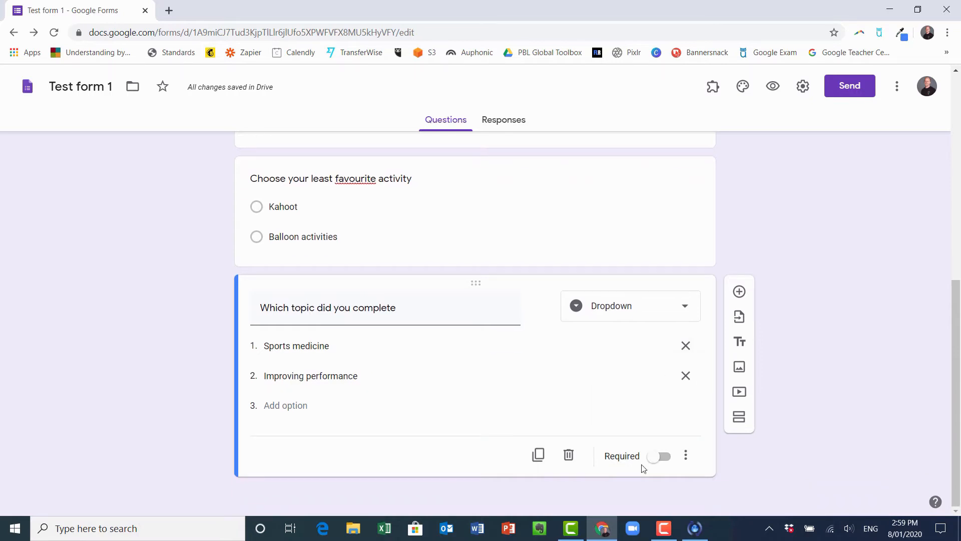
pyautogui.click(667, 465)
# Step: Add a new section after the topic question and title it "Sports medicine"
pyautogui.click(740, 418)
pyautogui.click(412, 411)
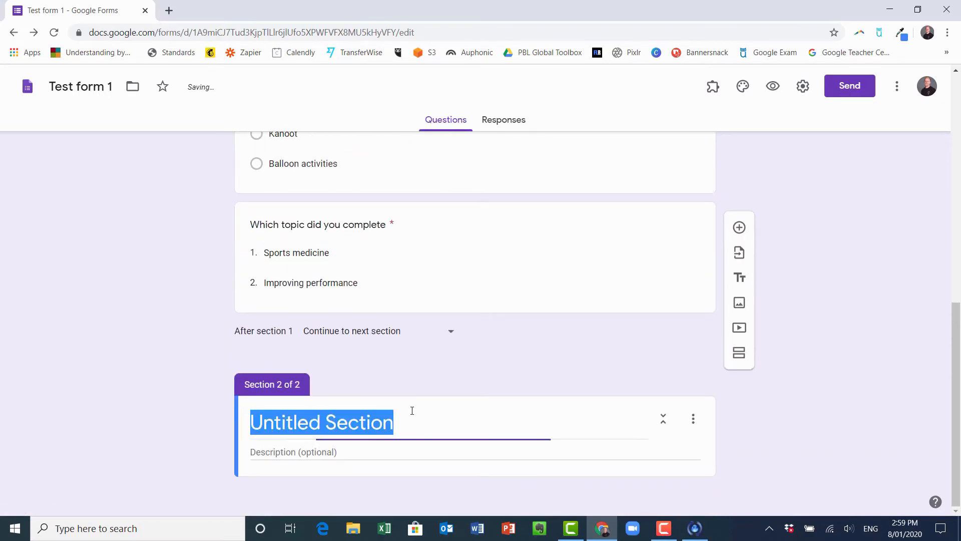
pyautogui.write('Sports medicine')
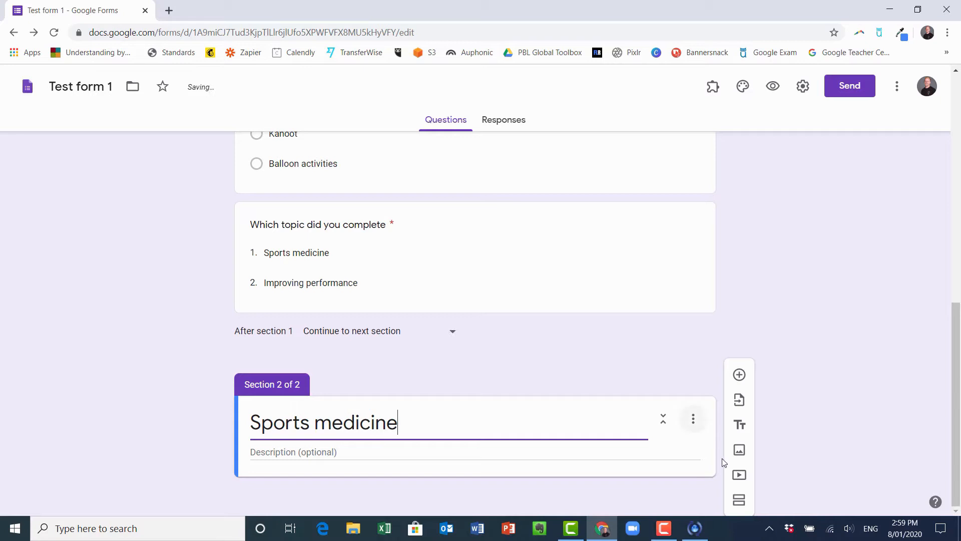
# Step: Add a third section titled "Improving performance" after the Sports medicine section
pyautogui.click(740, 500)
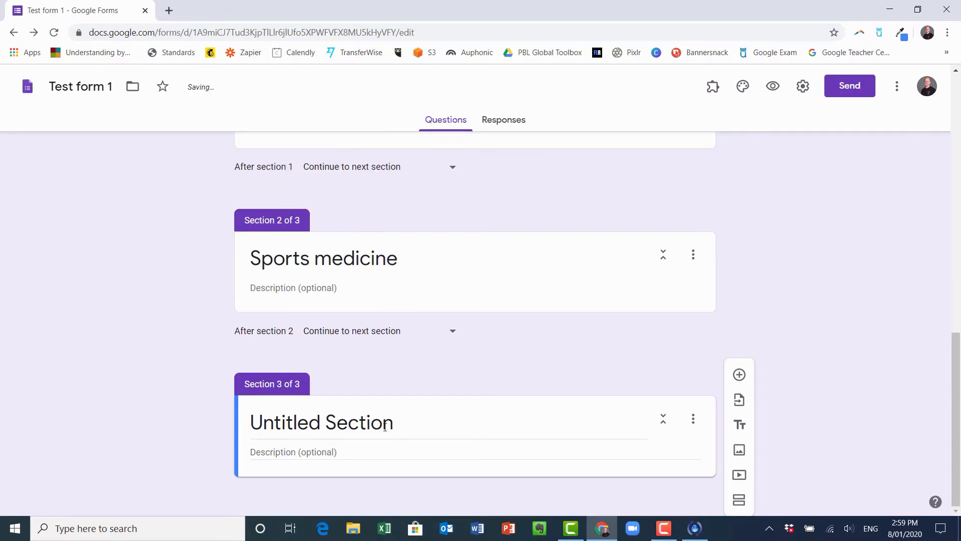
pyautogui.click(384, 425)
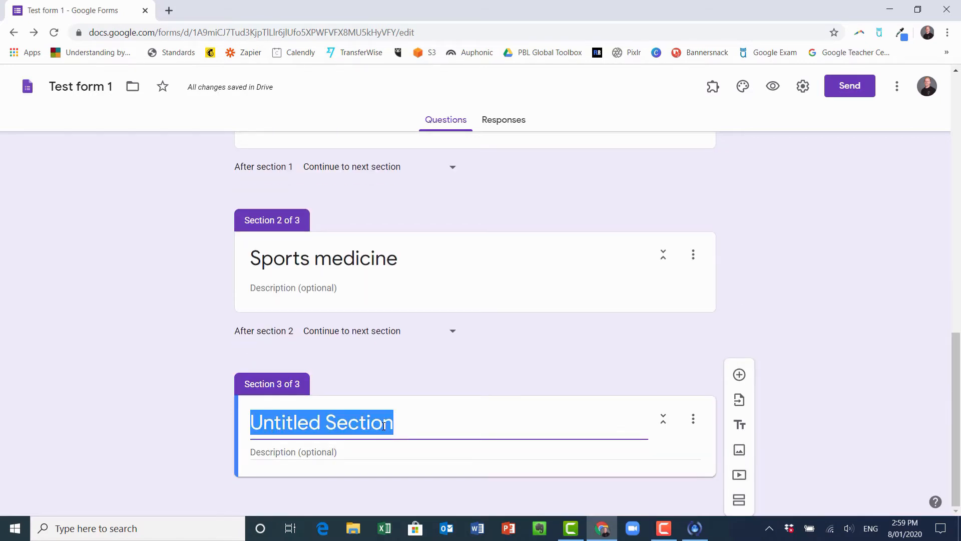
pyautogui.write('Improv')
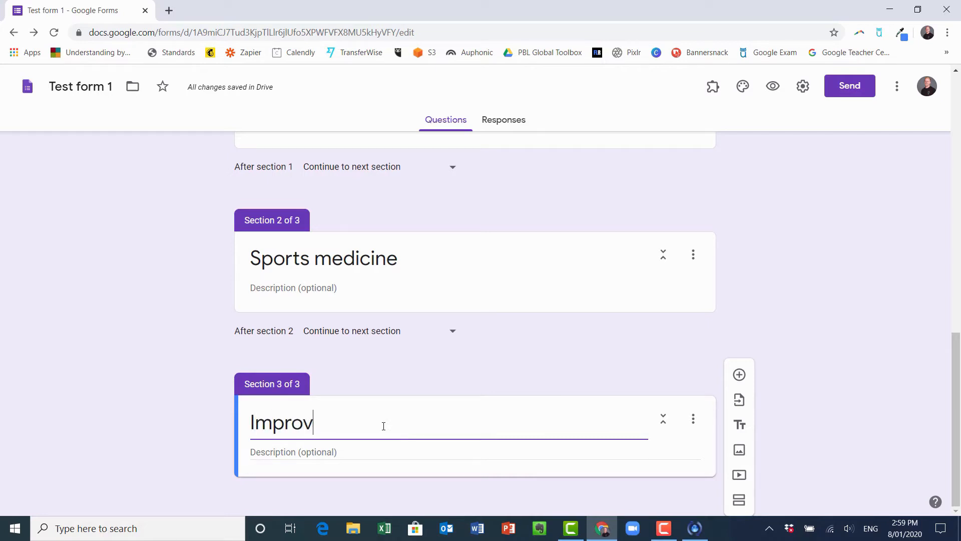
pyautogui.write('ing performance')
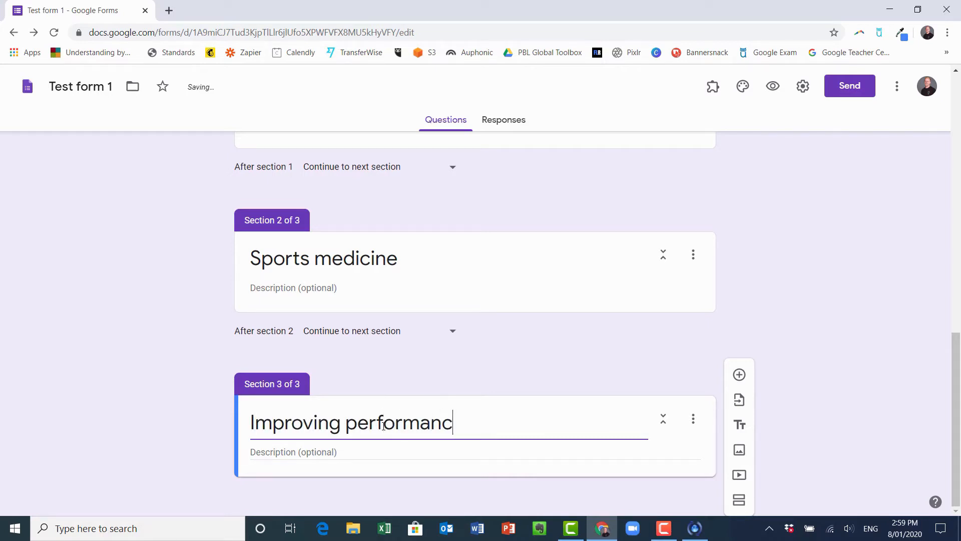
# Step: Turn on "Go to section based on answer" for the "Which topic did you complete" question
pyautogui.scroll(6, 641, 389)
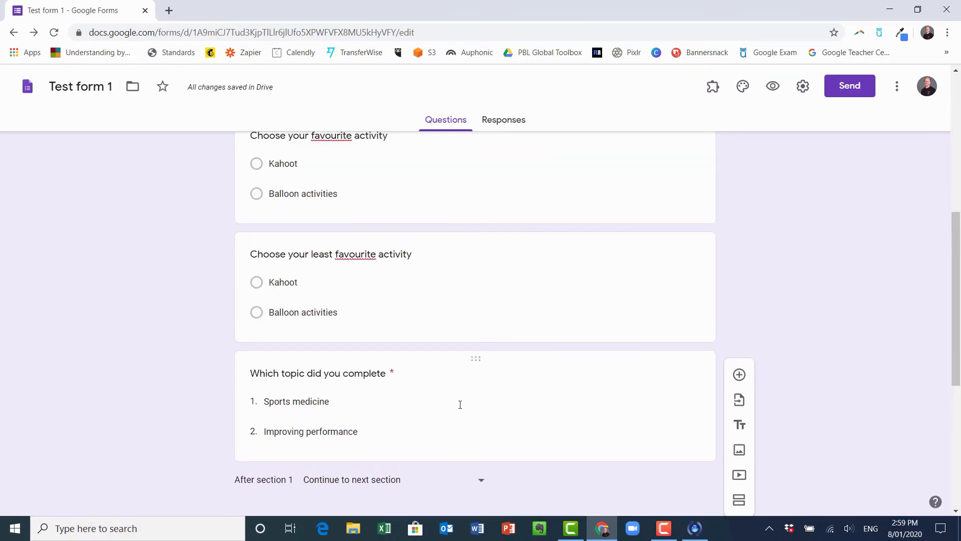
pyautogui.click(460, 404)
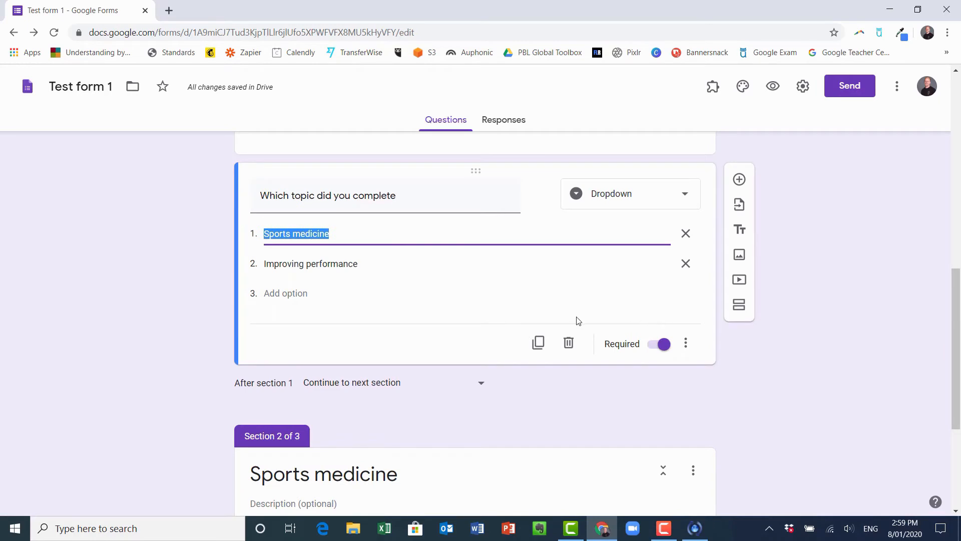
pyautogui.scroll(1, 600, 321)
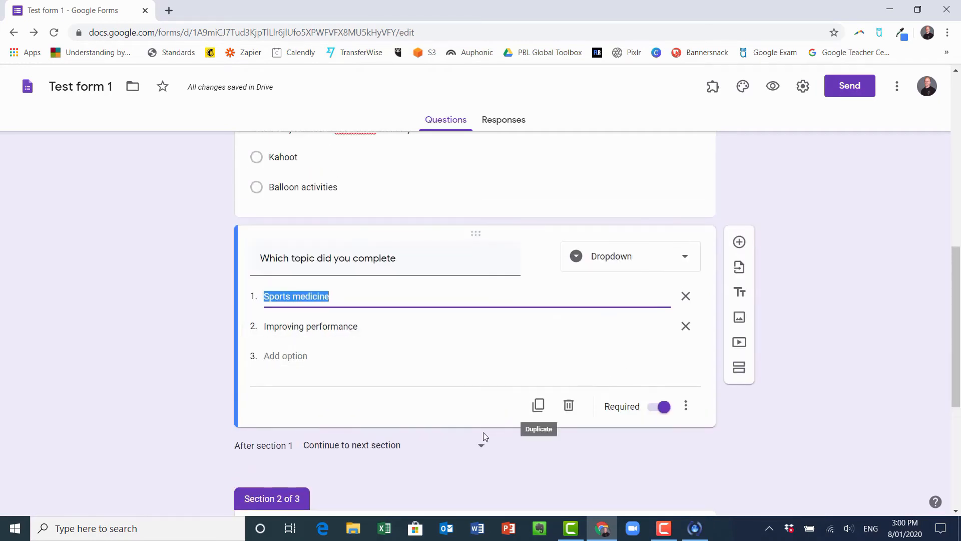
pyautogui.click(692, 412)
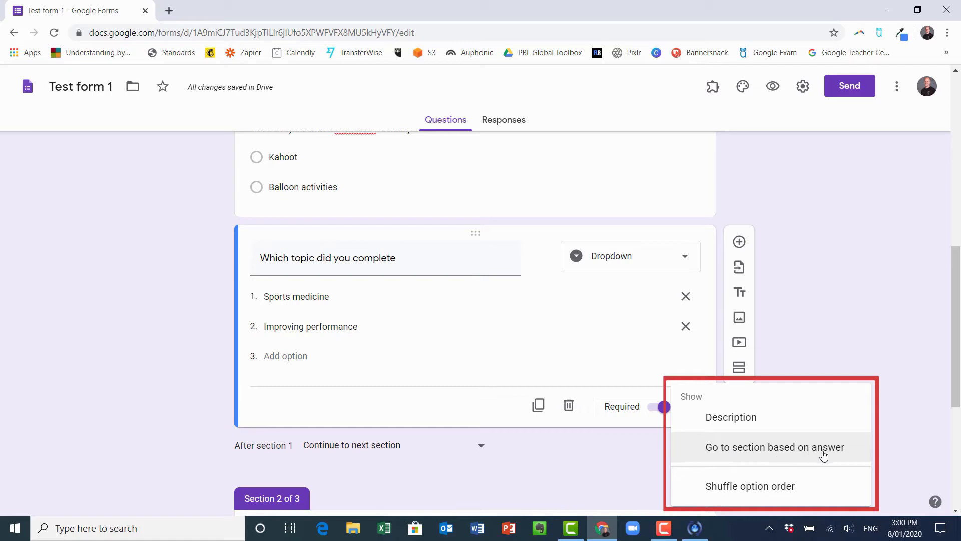
pyautogui.click(738, 452)
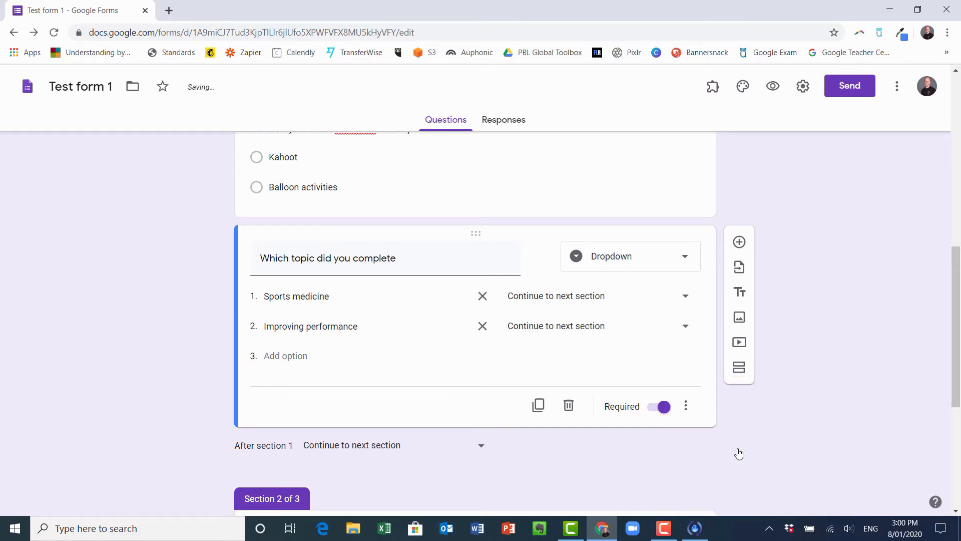
# Step: Route the Sports medicine answer to section 2 and the Improving performance answer to section 3
pyautogui.click(684, 300)
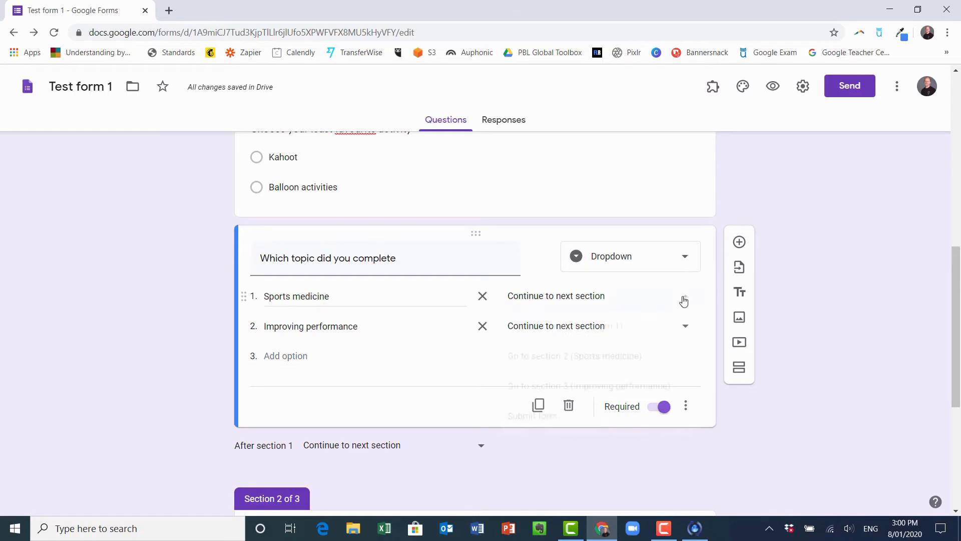
pyautogui.click(655, 364)
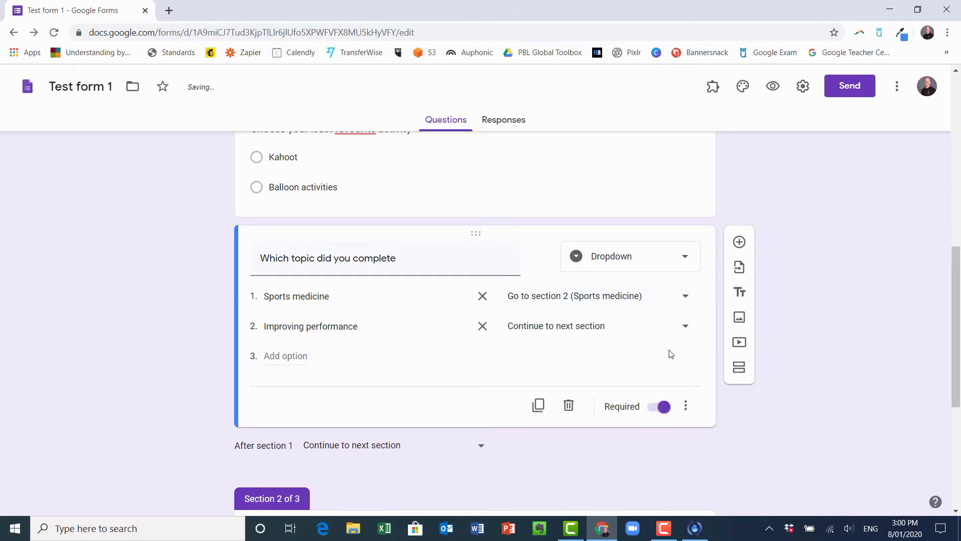
pyautogui.click(684, 326)
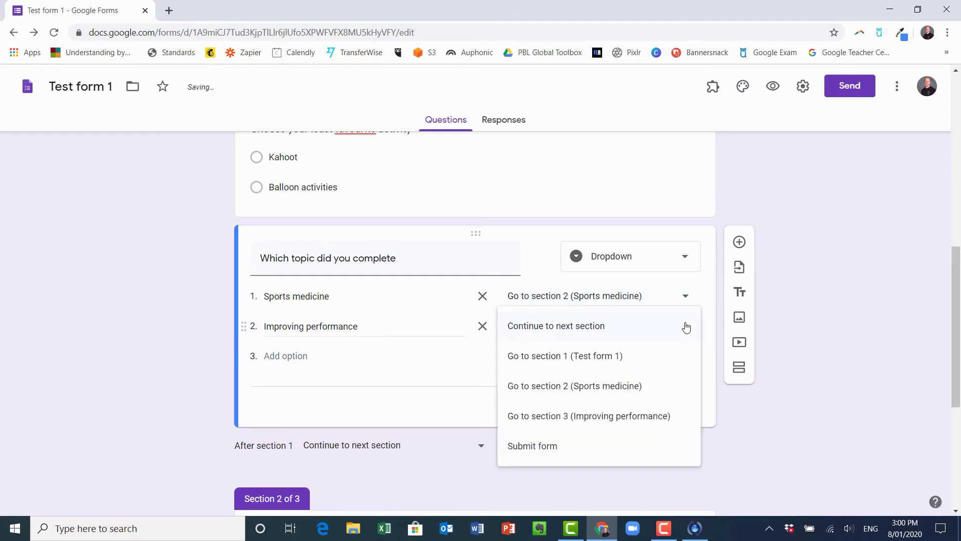
pyautogui.click(651, 416)
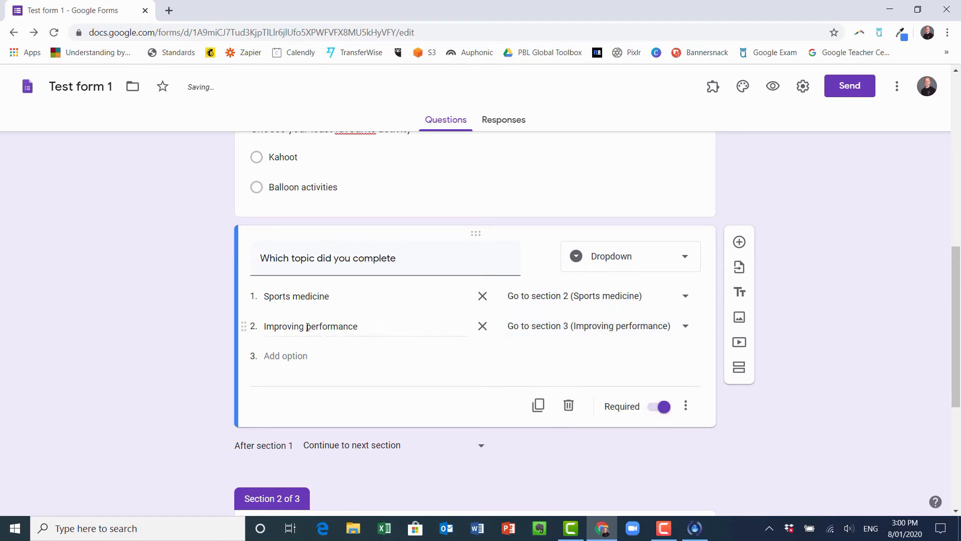
# Step: Add a question titled "test 1" to the Sports medicine section
pyautogui.scroll(-6, 306, 327)
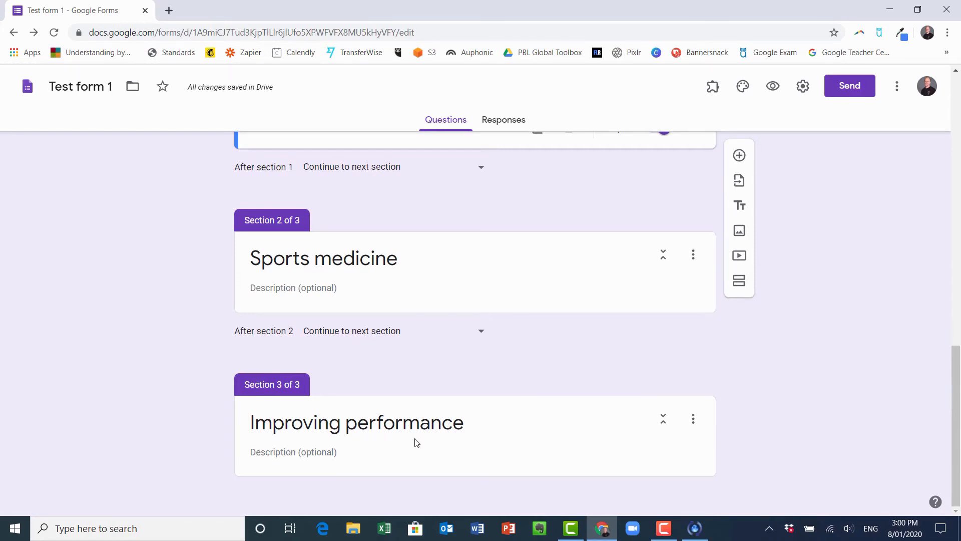
pyautogui.scroll(3, 603, 411)
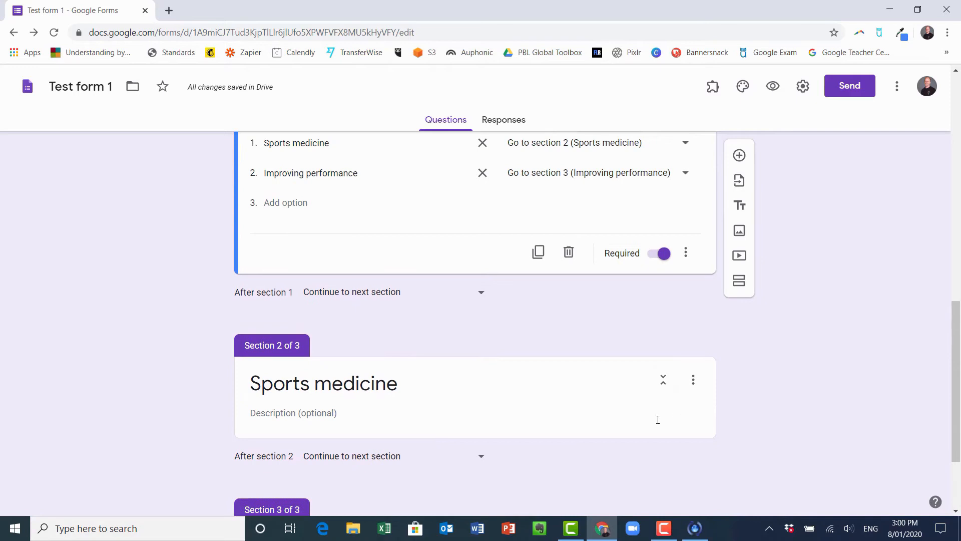
pyautogui.scroll(-3, 657, 420)
pyautogui.click(609, 270)
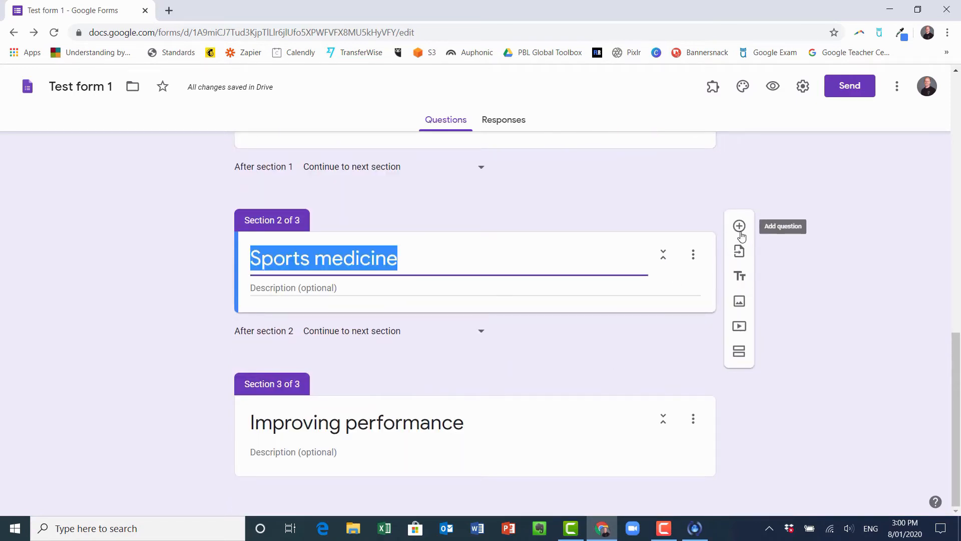
pyautogui.click(739, 229)
pyautogui.write('test 1')
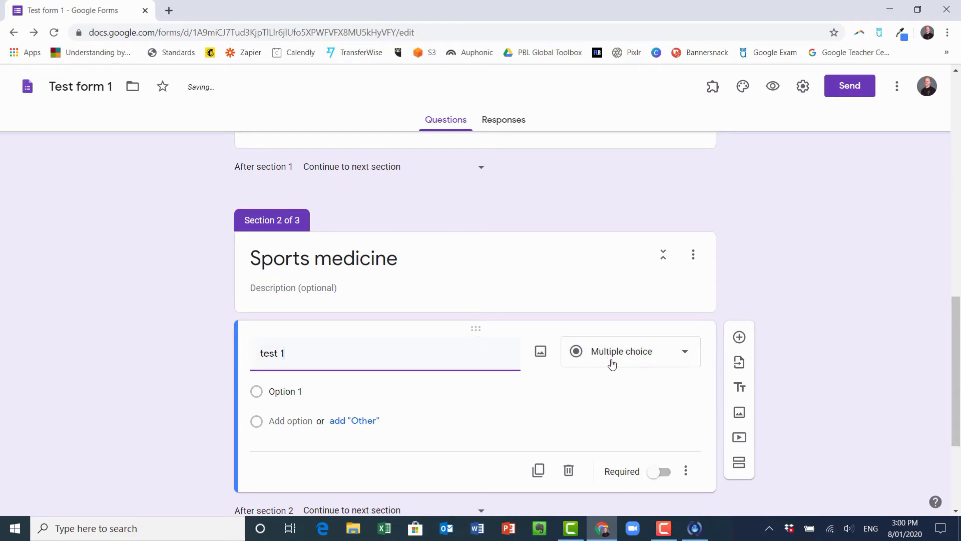
# Step: Make the "test 1" question a linear scale, labelling 1 as "boring" and 5 as "awesome"
pyautogui.click(619, 361)
pyautogui.click(634, 351)
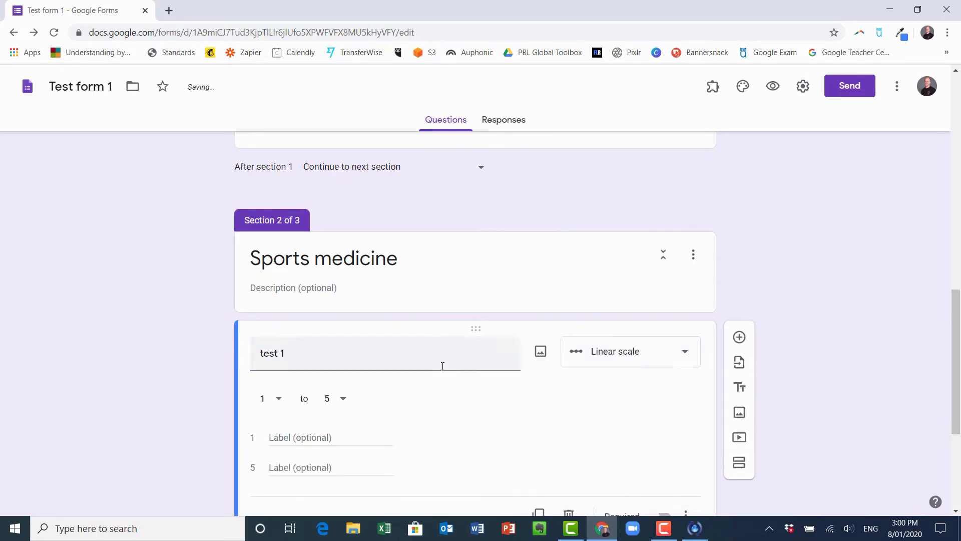
pyautogui.click(340, 440)
pyautogui.write('bo')
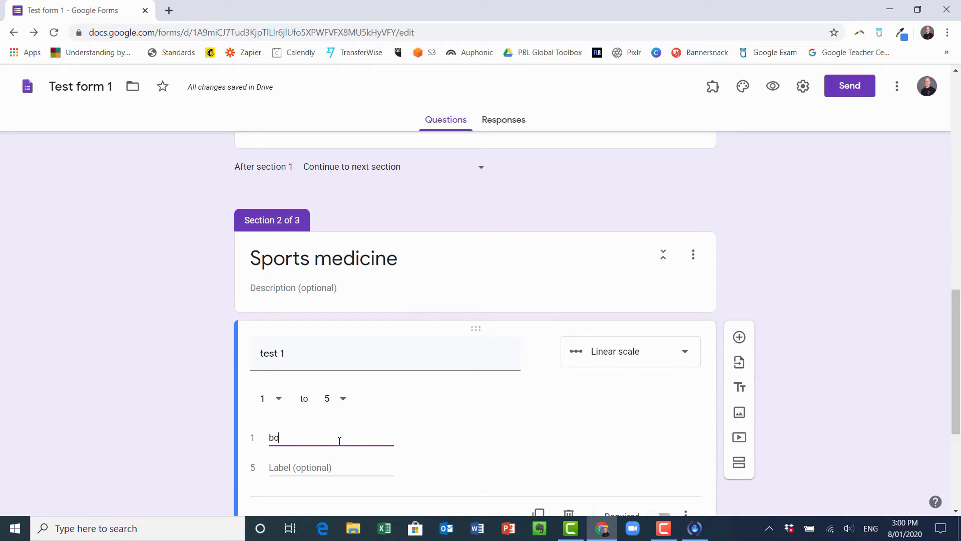
pyautogui.click(302, 466)
pyautogui.write('awesome')
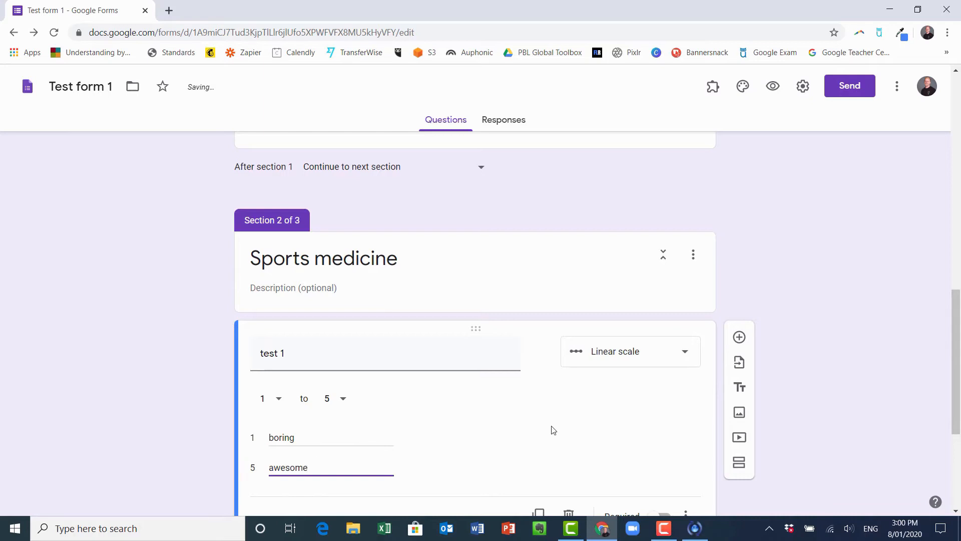
# Step: Add a multiple choice grid question to the Improving performance section and start its title with "Rank"
pyautogui.scroll(-5, 551, 429)
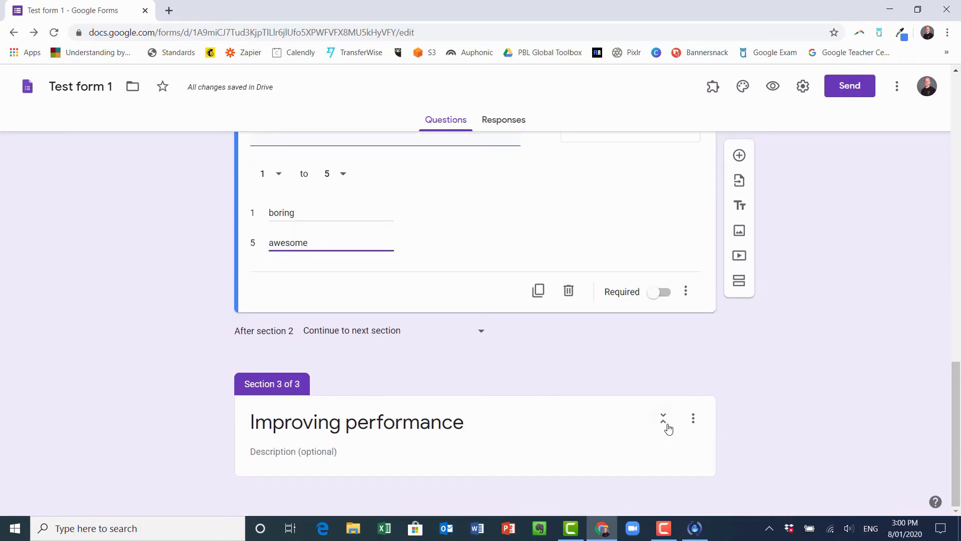
pyautogui.click(601, 446)
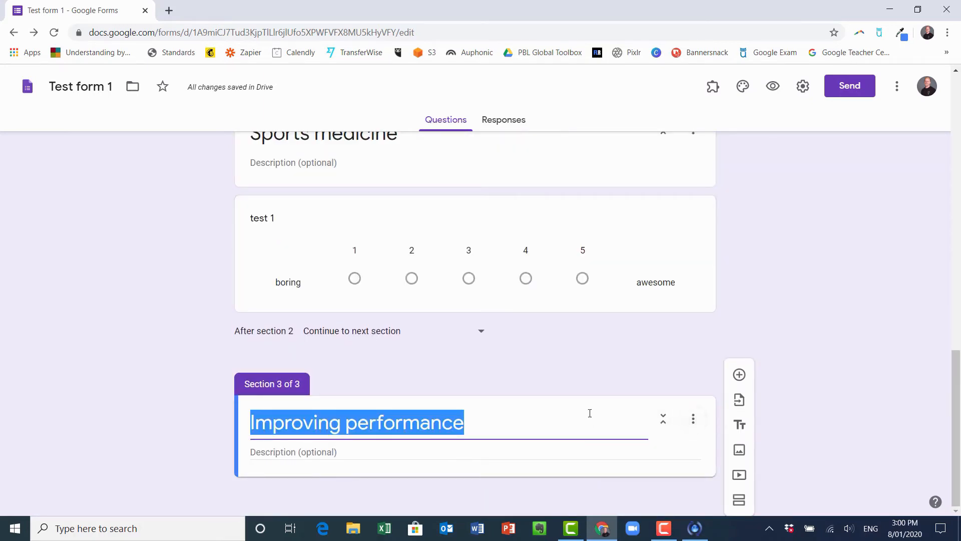
pyautogui.click(739, 374)
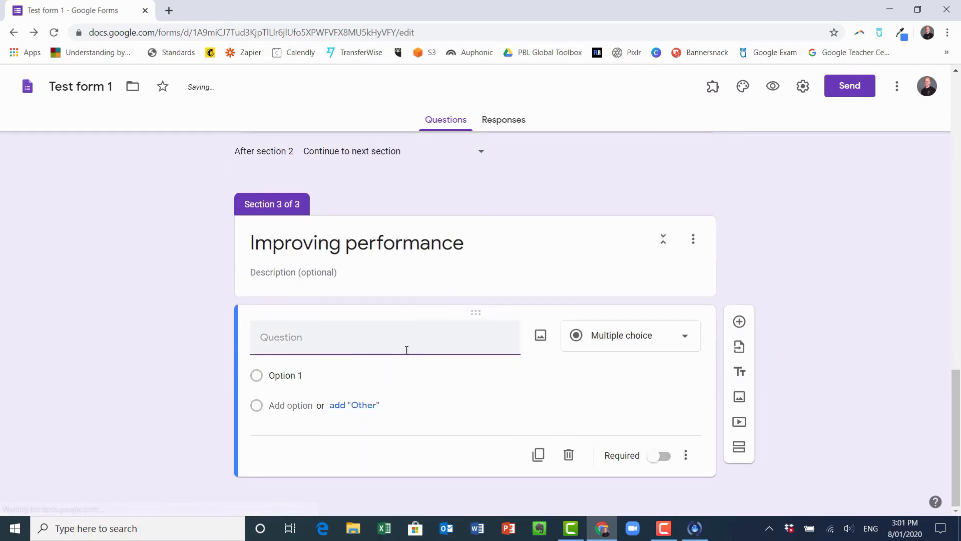
pyautogui.click(612, 347)
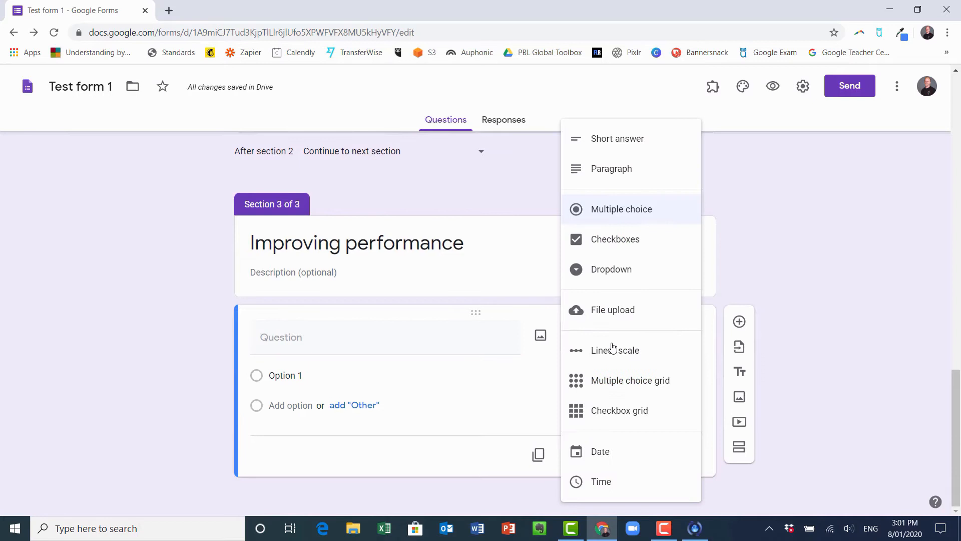
pyautogui.click(613, 390)
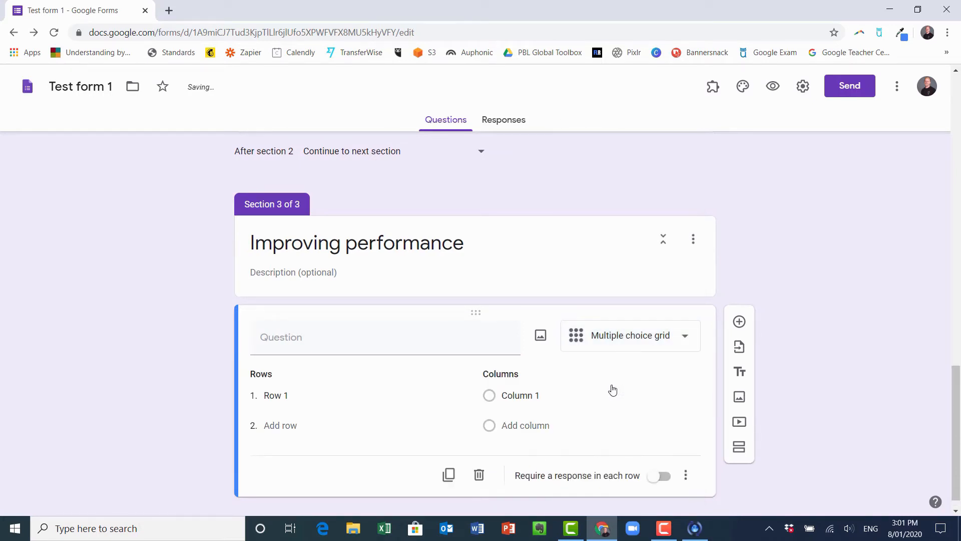
pyautogui.click(332, 340)
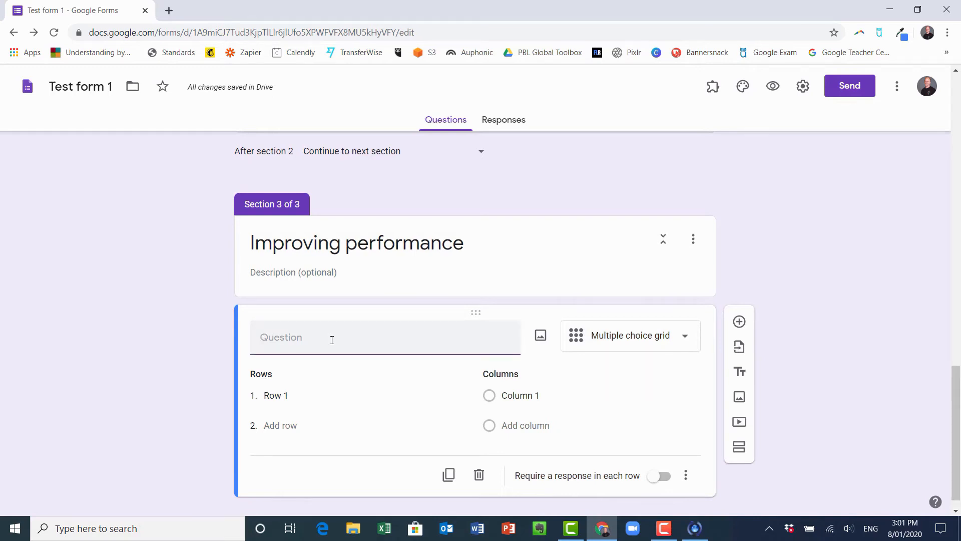
pyautogui.write('Rank')
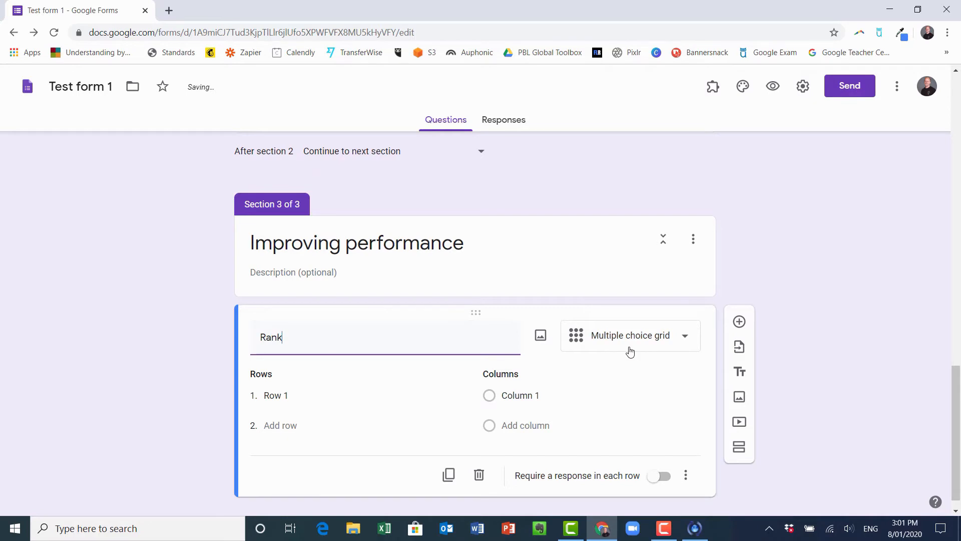
# Step: Change the question type to Checkbox grid and complete the title as "Rank each of the activities completed"
pyautogui.click(629, 350)
pyautogui.click(635, 380)
pyautogui.click(312, 343)
pyautogui.click(311, 343)
pyautogui.write('e')
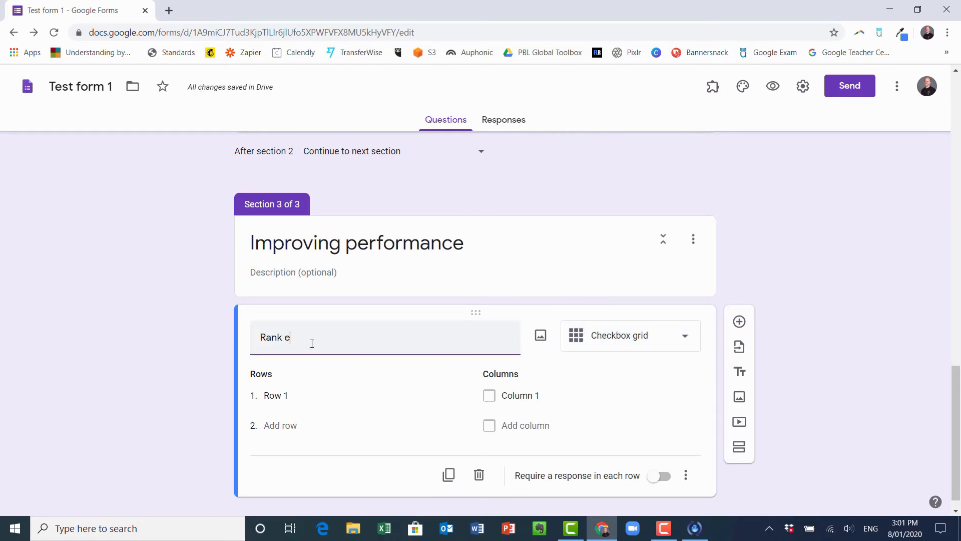
pyautogui.write('ach of the activities completed')
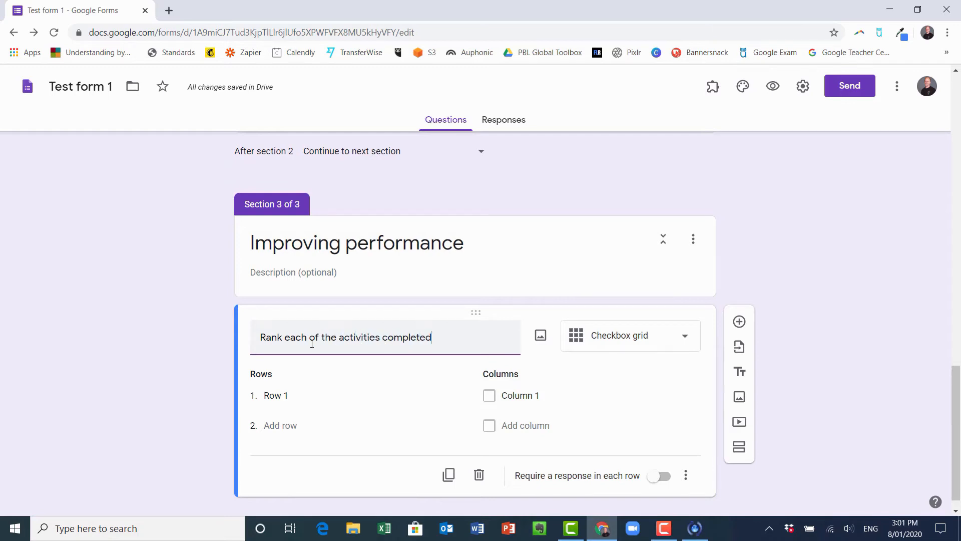
# Step: Name the first two rows of the checkbox grid "Activity 1" and "Activity 2"
pyautogui.click(320, 396)
pyautogui.write('Activity 1')
pyautogui.press('Return')
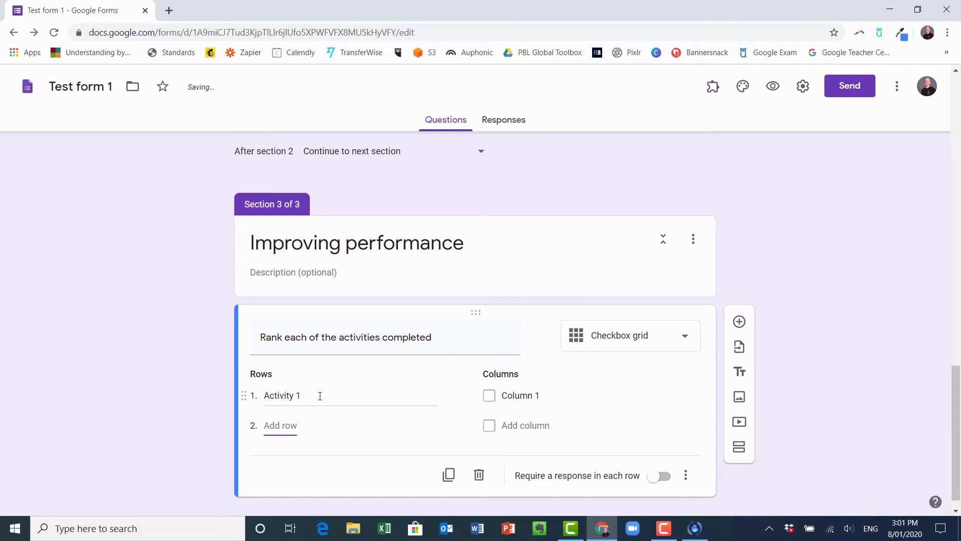
pyautogui.write('Activity 2')
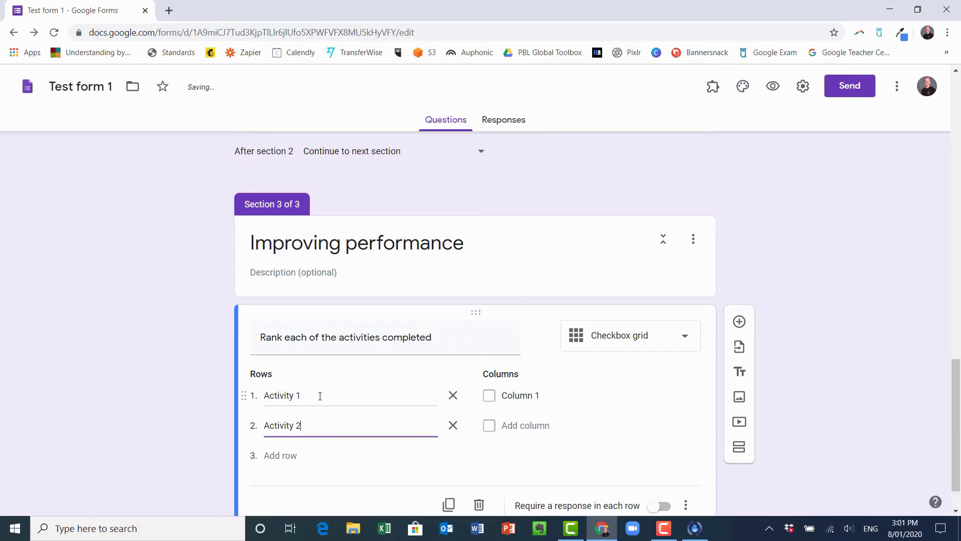
# Step: Give the checkbox grid three columns labelled 1, 2 and 3
pyautogui.click(524, 395)
pyautogui.write('1')
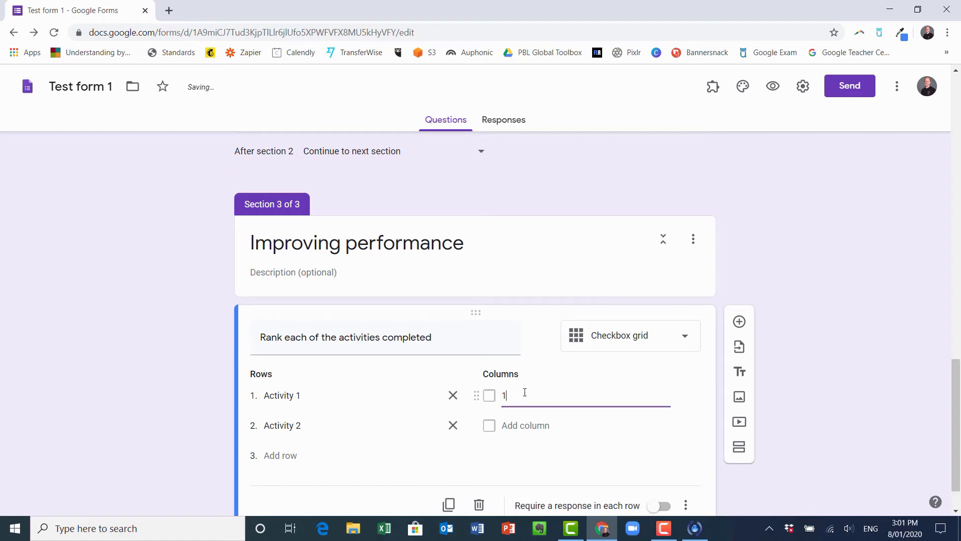
pyautogui.click(520, 425)
pyautogui.write('2')
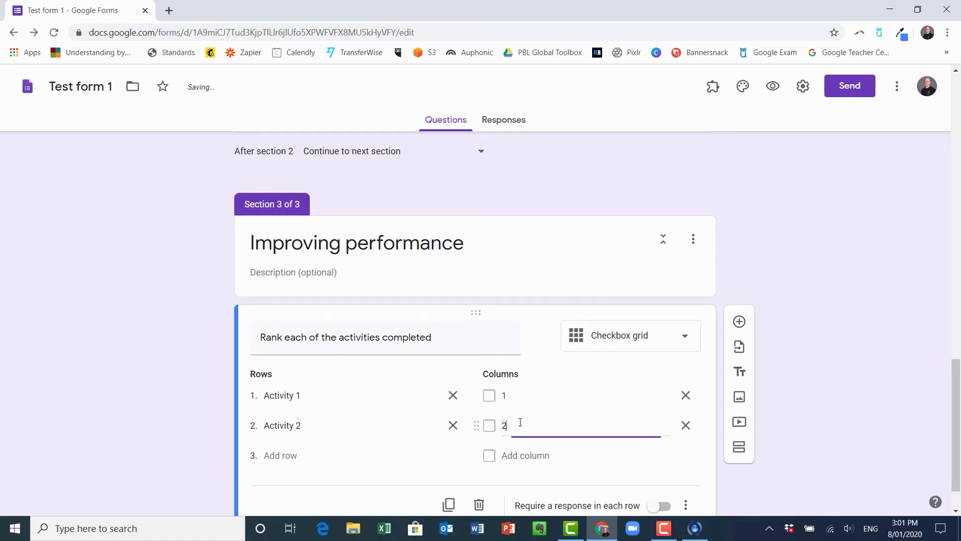
pyautogui.click(529, 452)
pyautogui.write('3')
# Step: Add a third row "Activity 3" to the grid and require a response in each row
pyautogui.click(279, 457)
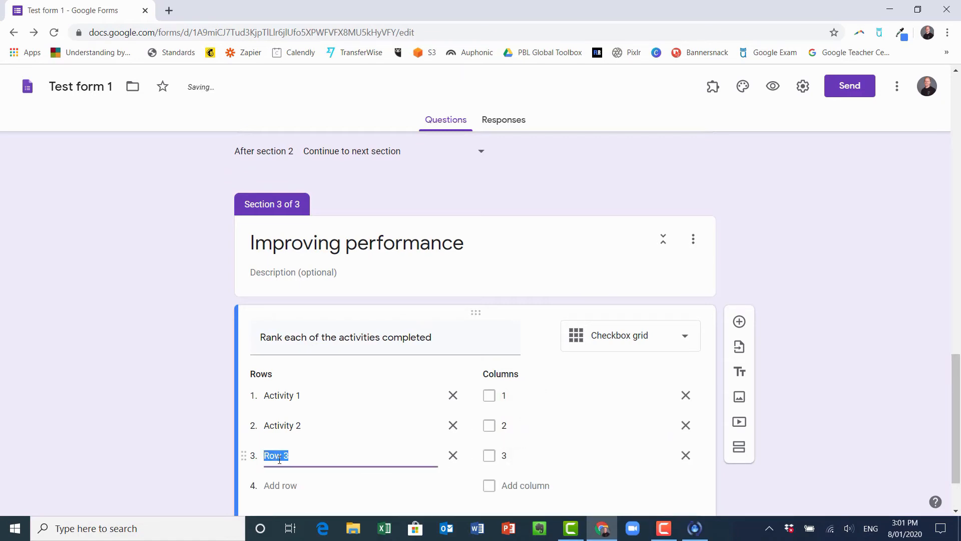
pyautogui.write('Adtivity')
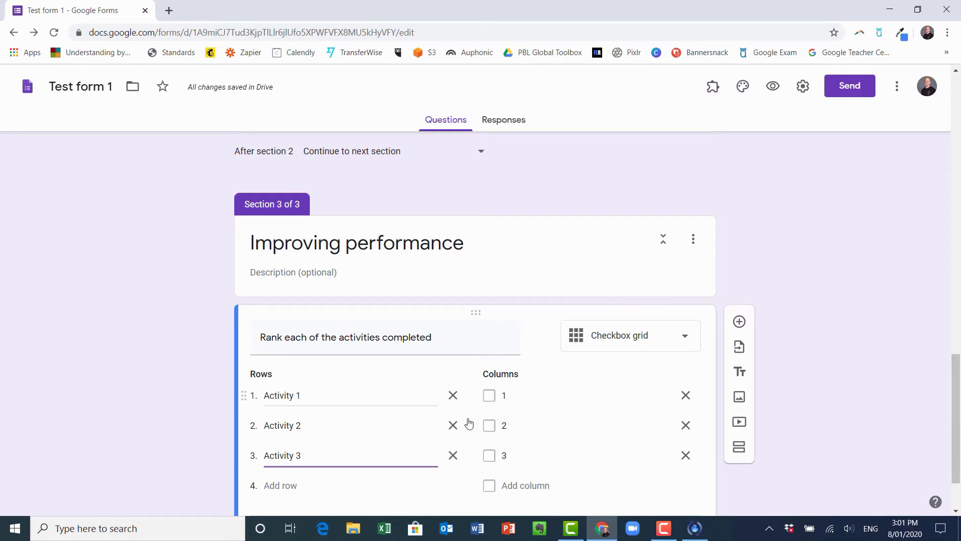
pyautogui.scroll(-2, 644, 464)
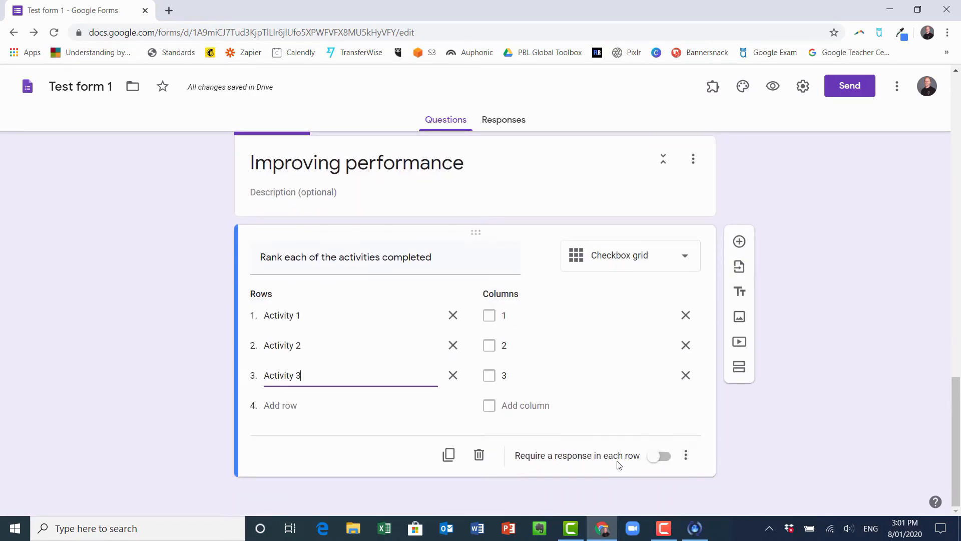
pyautogui.click(663, 458)
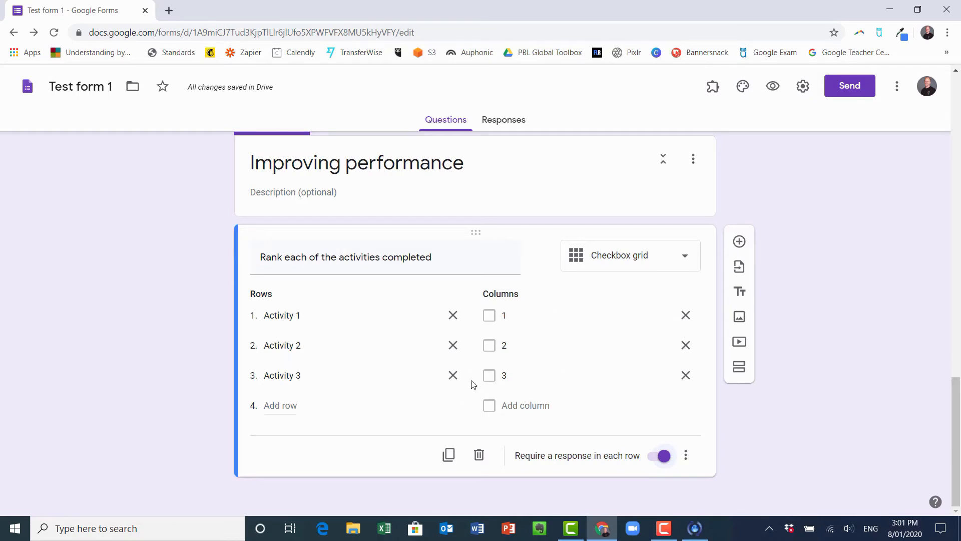
pyautogui.scroll(1, 548, 393)
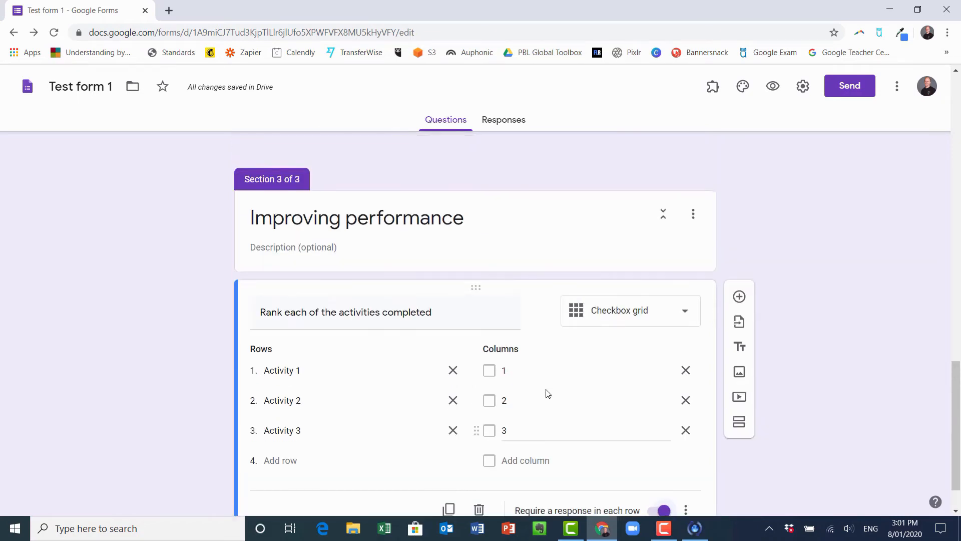
pyautogui.scroll(-1, 547, 393)
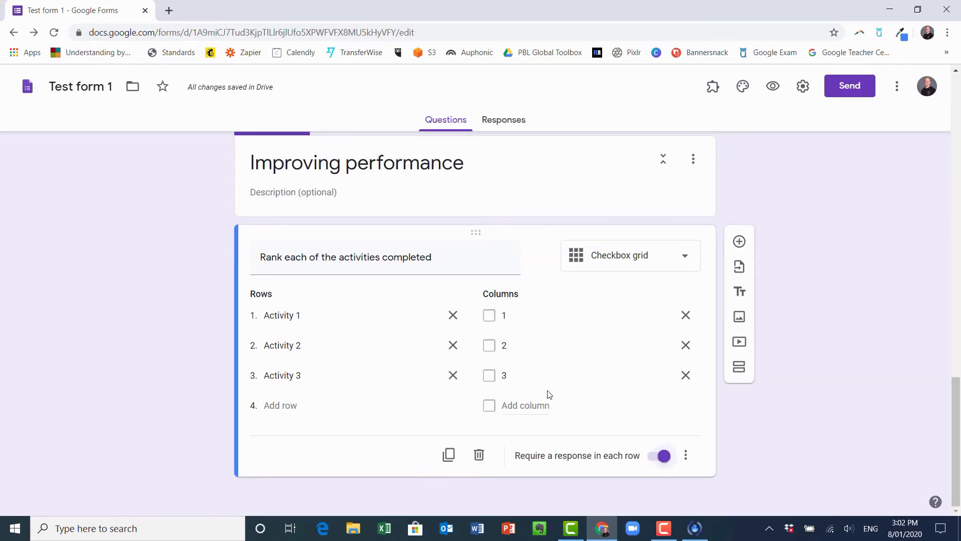
pyautogui.click(621, 266)
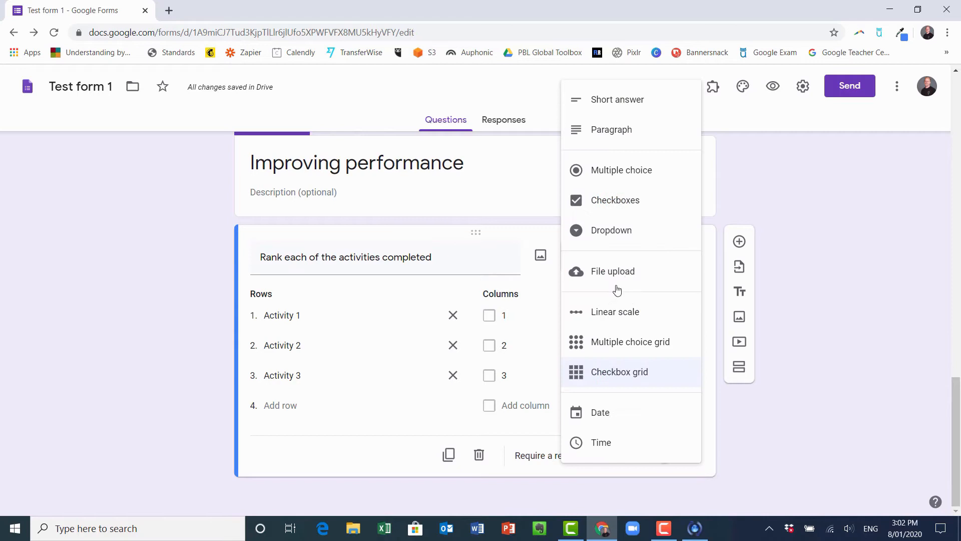
pyautogui.click(715, 420)
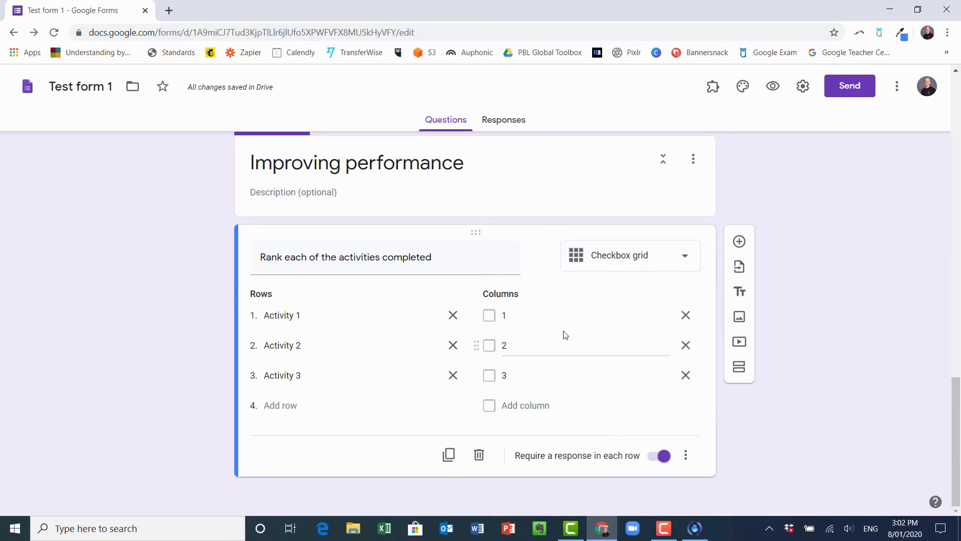
# Step: Add a fourth section titled "Submitting your task" after the Improving performance section
pyautogui.click(739, 367)
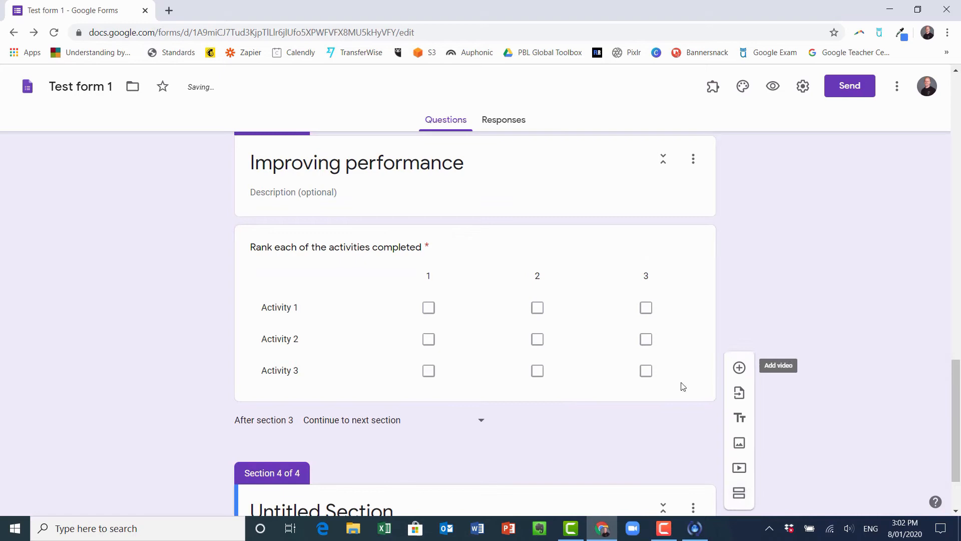
pyautogui.click(398, 424)
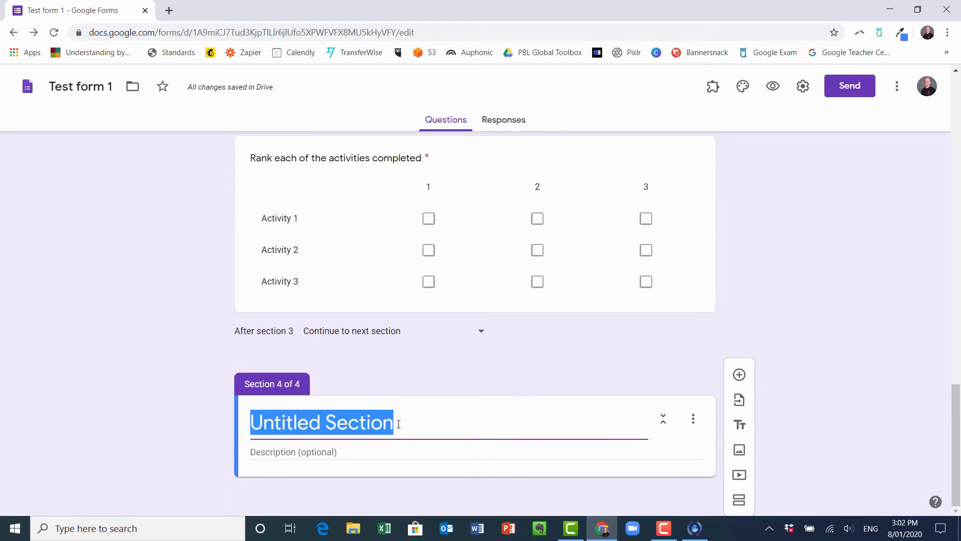
pyautogui.write('Submitting ')
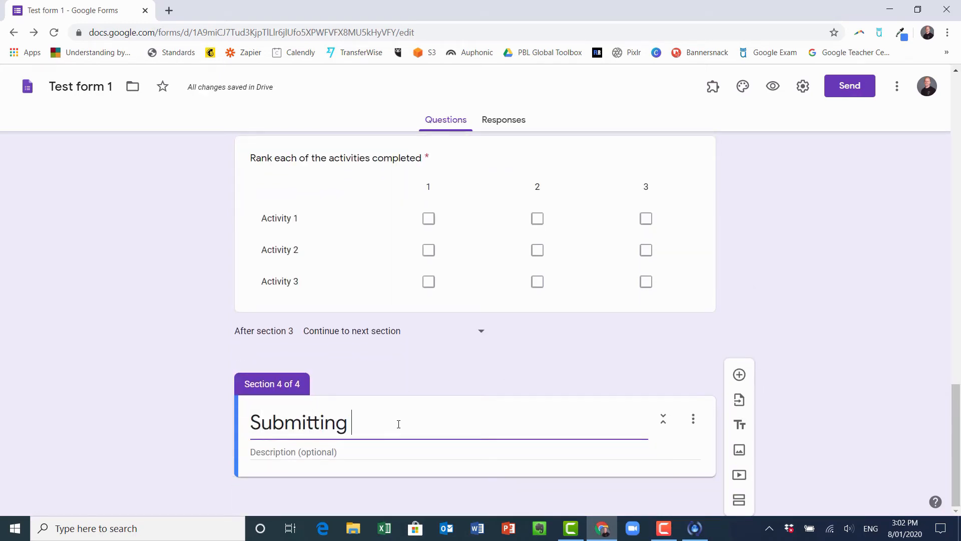
pyautogui.write('your task')
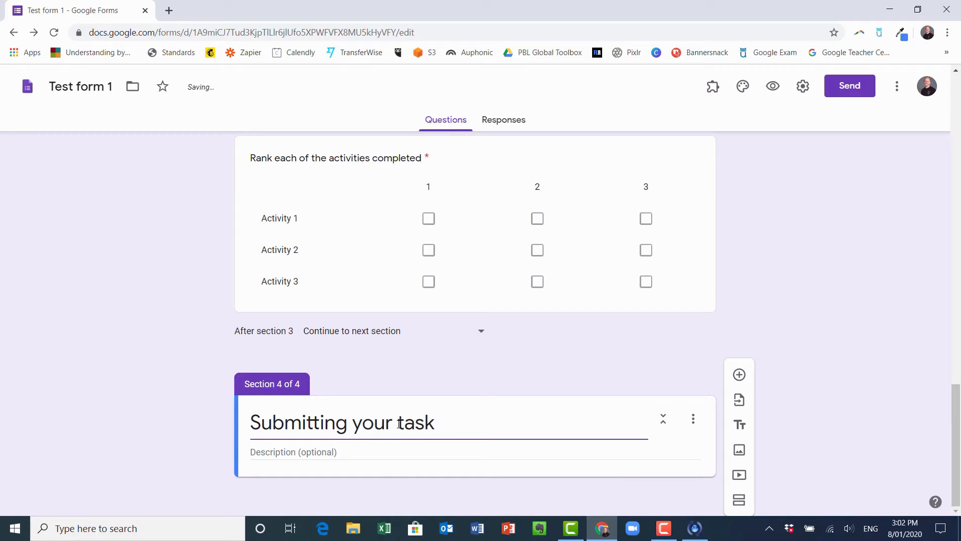
# Step: Add a file upload question titled "Upload your assessment task" to the new section, accepting respondents' uploads to Drive
pyautogui.click(739, 375)
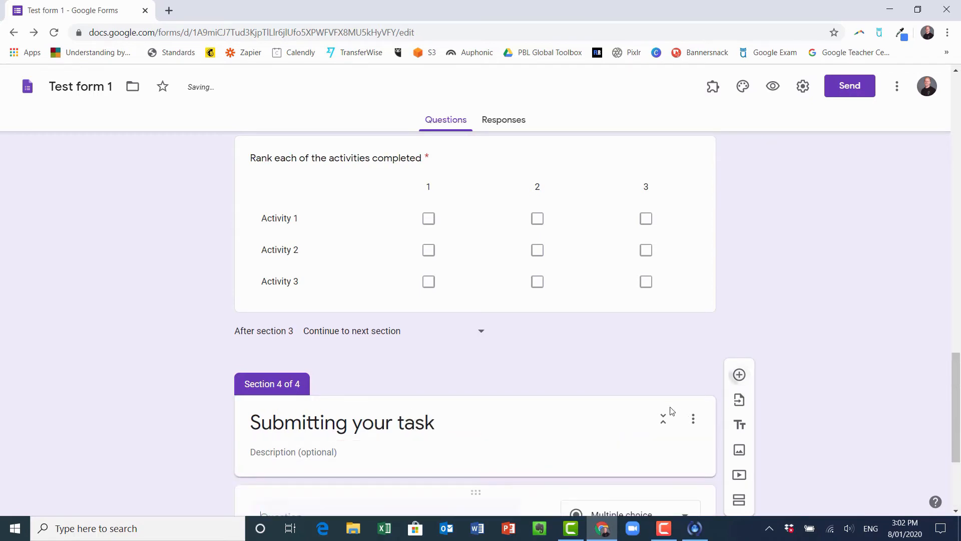
pyautogui.click(665, 337)
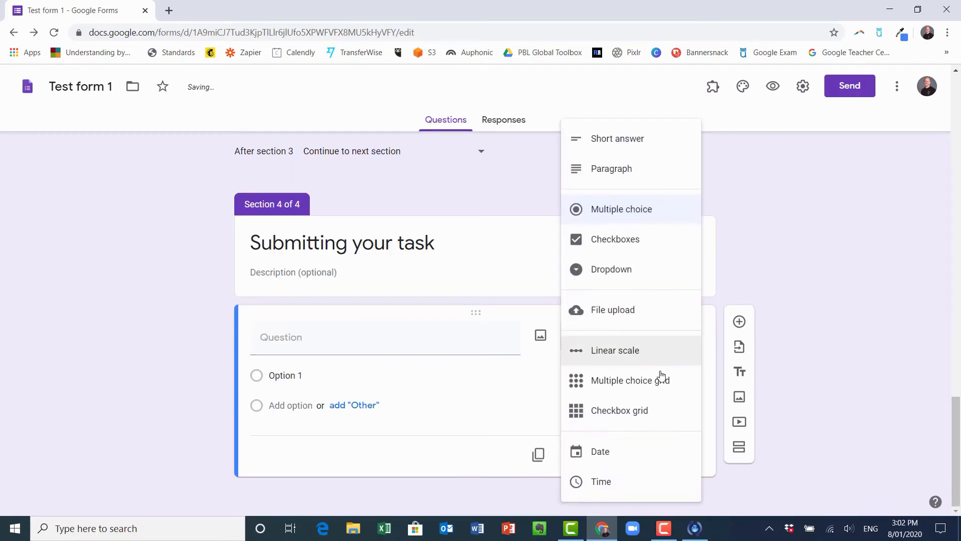
pyautogui.click(635, 311)
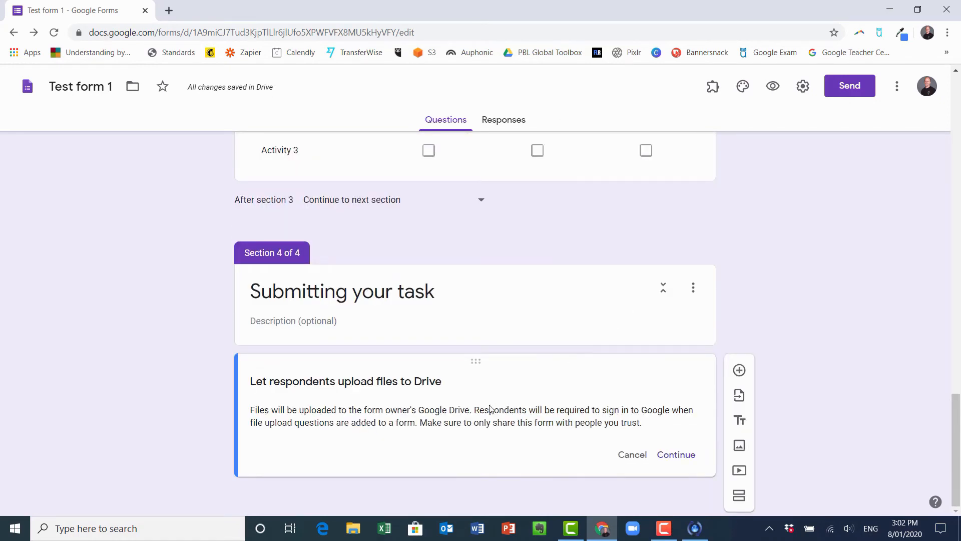
pyautogui.click(676, 455)
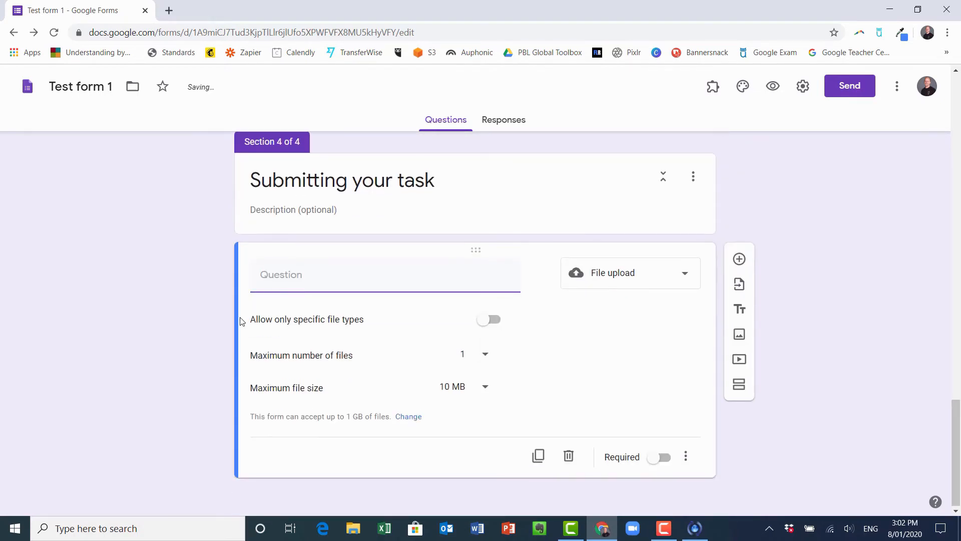
pyautogui.write('Upload your')
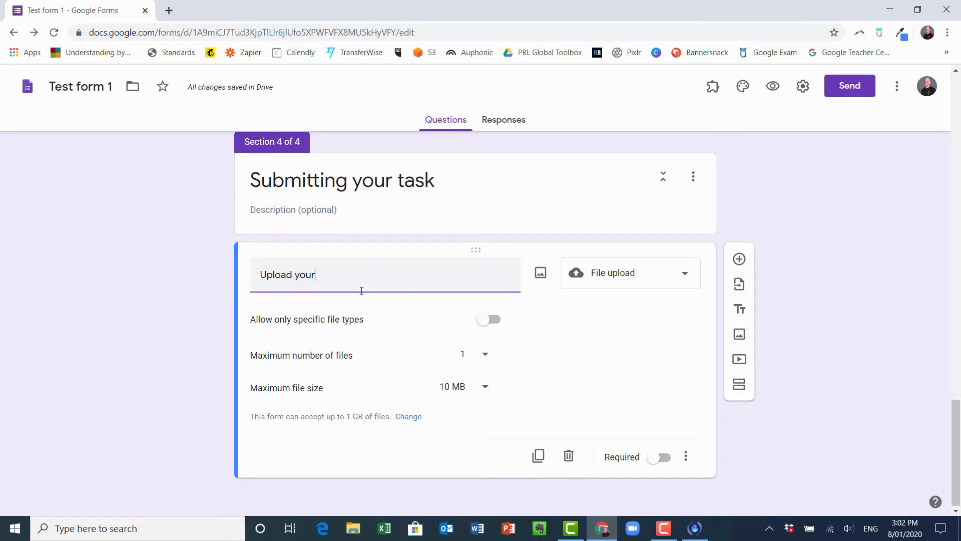
pyautogui.write(' assessment task')
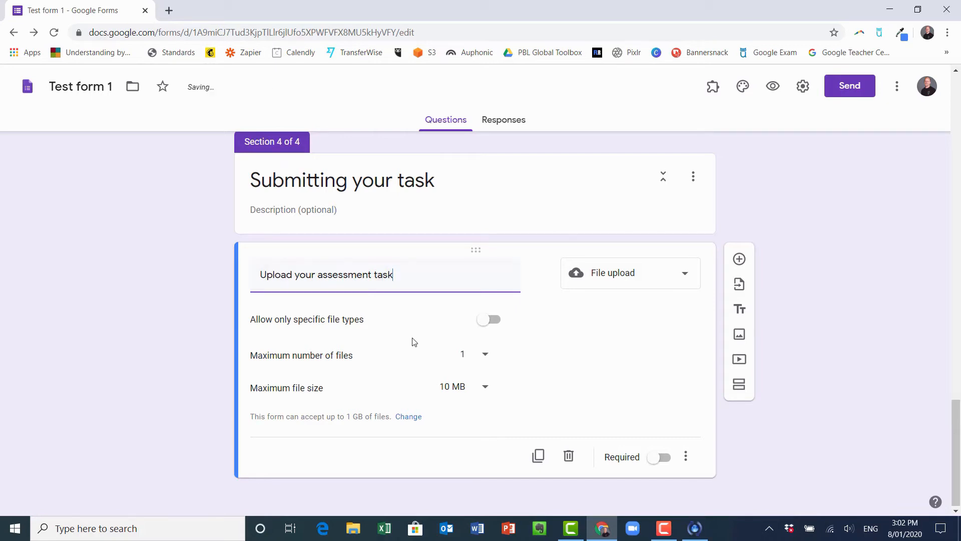
# Step: Restrict the upload question to specific file types, allowing only PDF and Video
pyautogui.click(492, 322)
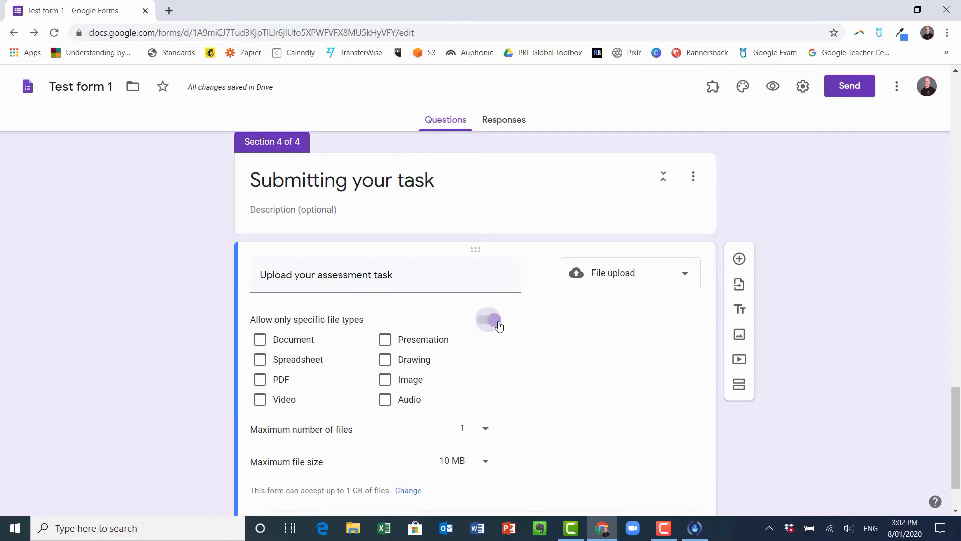
pyautogui.click(259, 382)
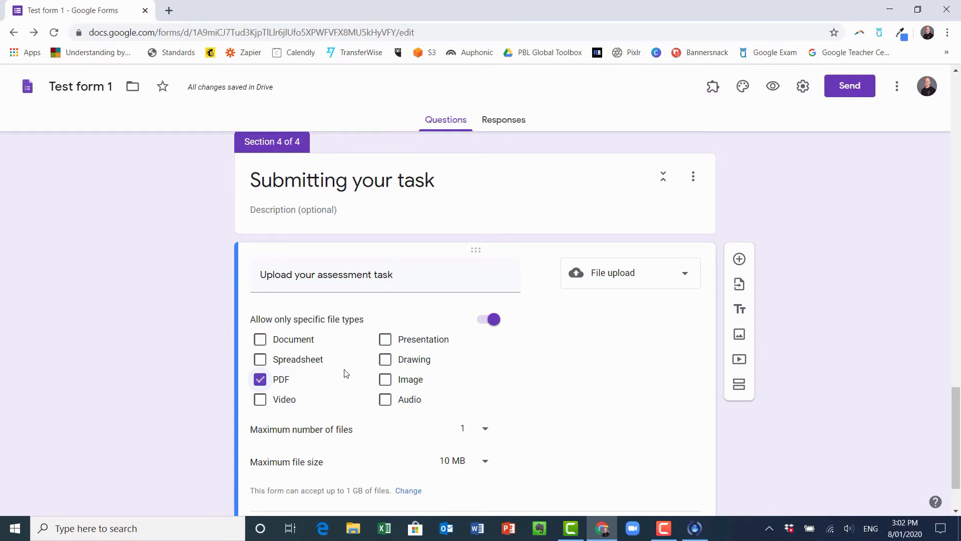
pyautogui.scroll(-1, 345, 372)
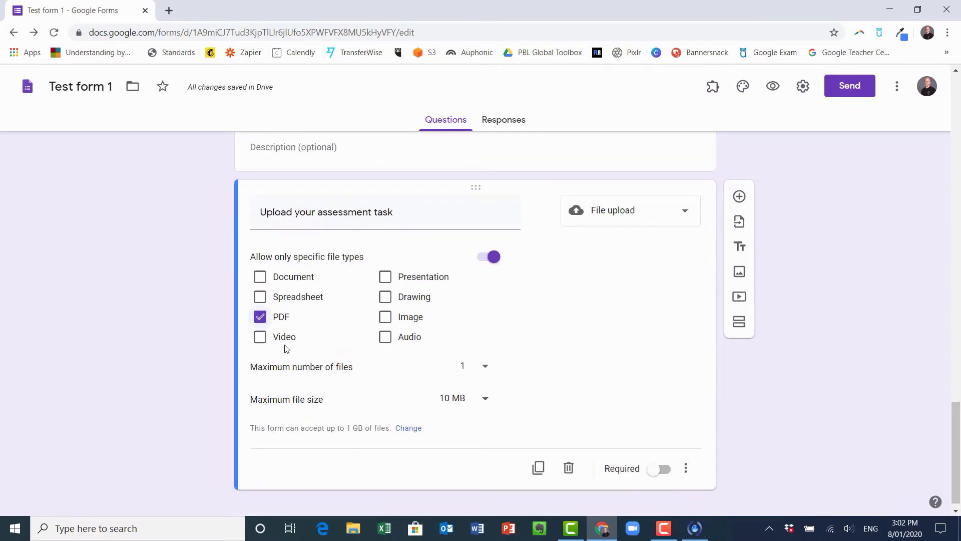
pyautogui.click(258, 344)
# Step: Set the upload question's maximum file size to 1 GB and make the question required
pyautogui.click(486, 401)
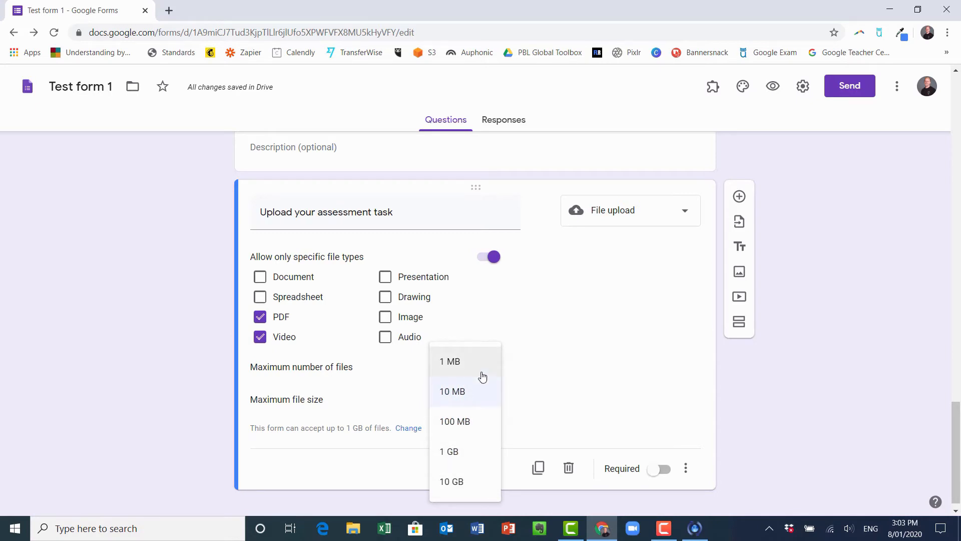
pyautogui.click(460, 461)
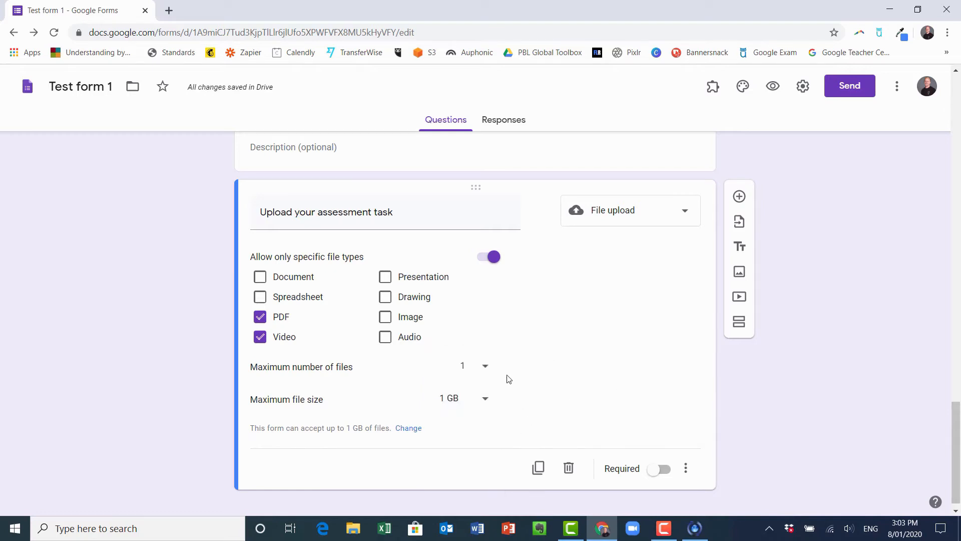
pyautogui.click(662, 470)
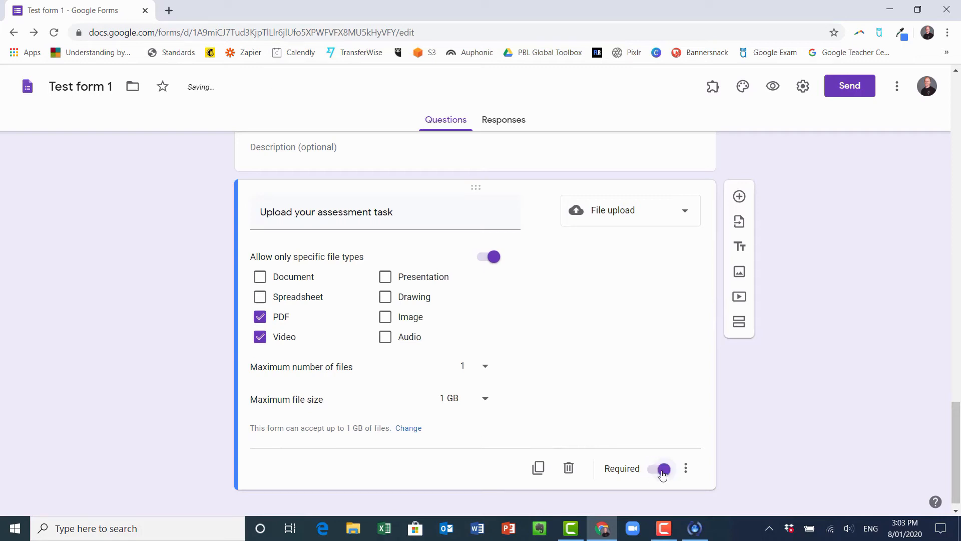
# Step: Add a Date question titled "When did you finish this task" below the upload question
pyautogui.click(740, 196)
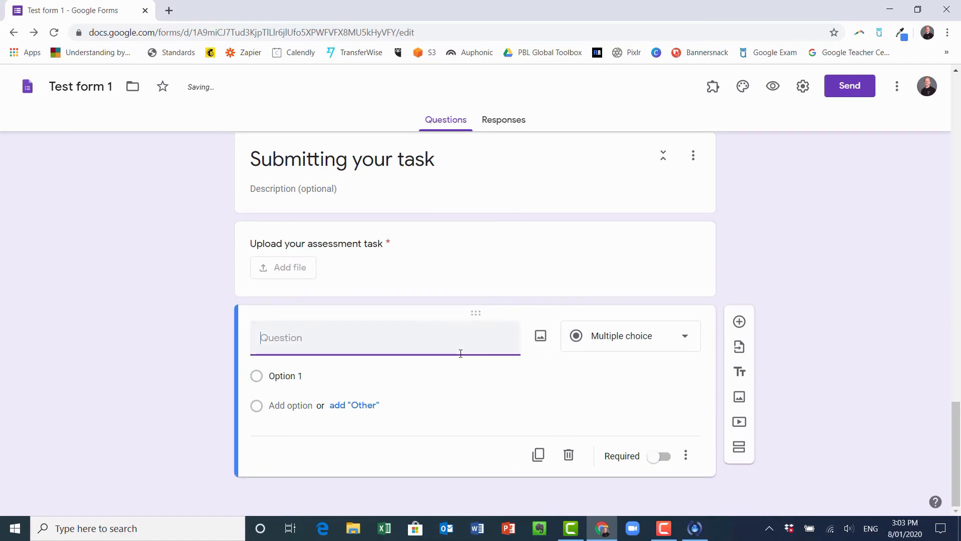
pyautogui.write('When did you finish this task')
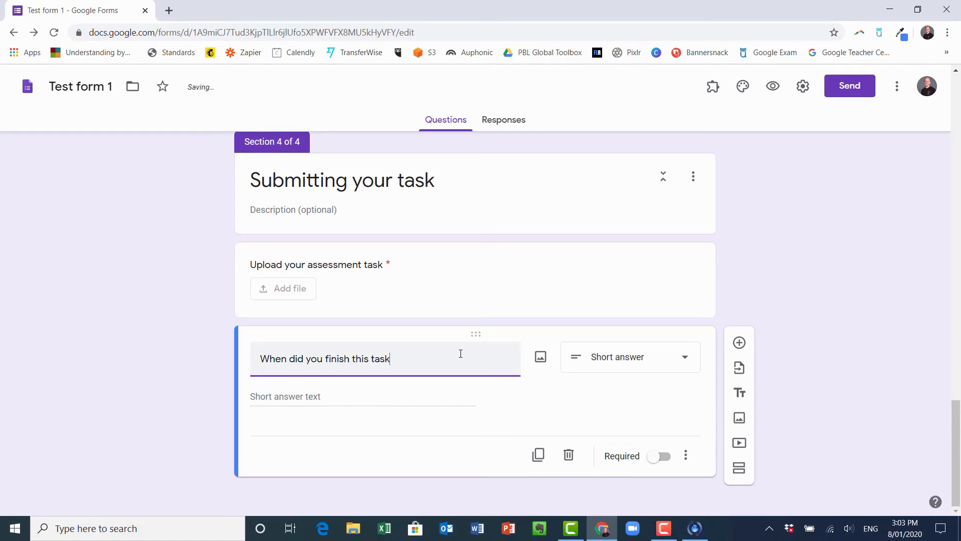
pyautogui.click(632, 377)
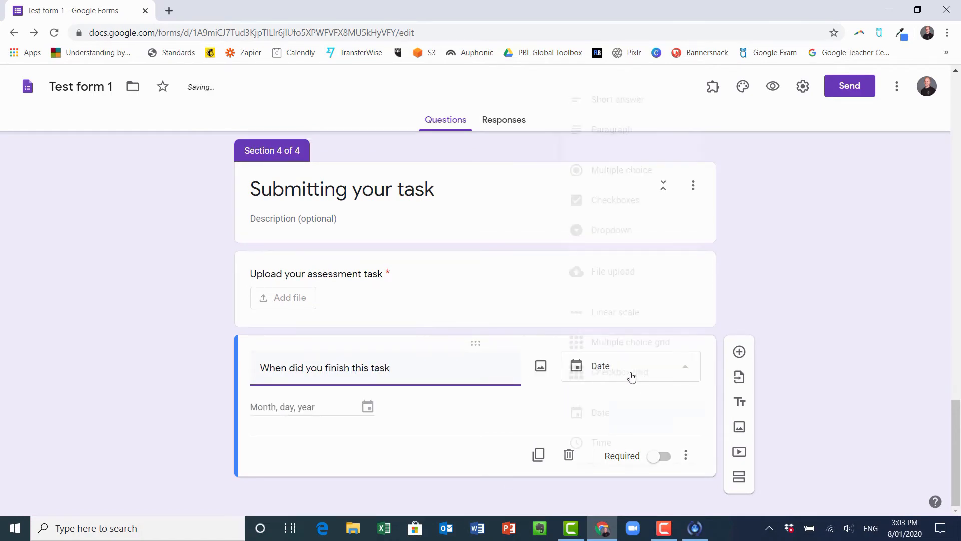
pyautogui.click(615, 417)
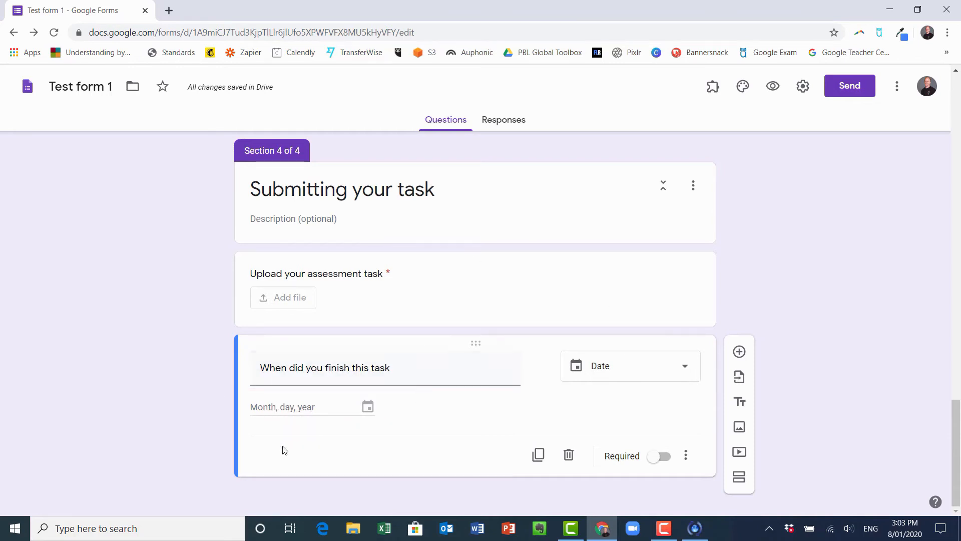
# Step: Include a time in the finish date question and make it required
pyautogui.click(684, 457)
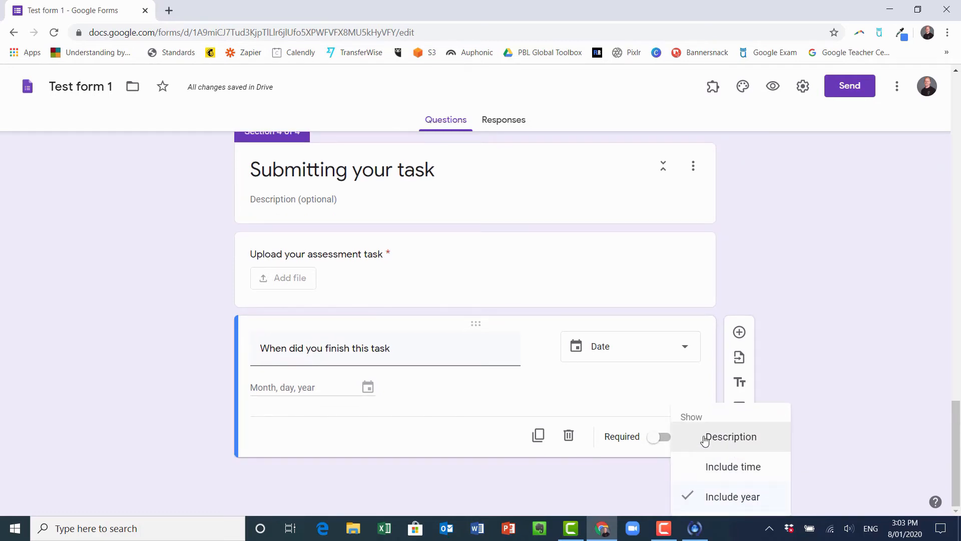
pyautogui.click(716, 466)
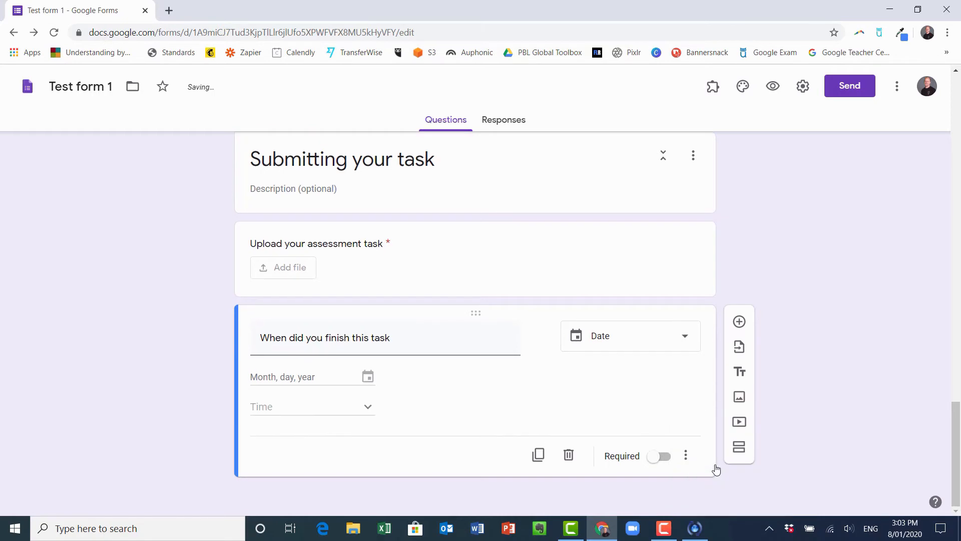
pyautogui.click(659, 461)
pyautogui.click(686, 455)
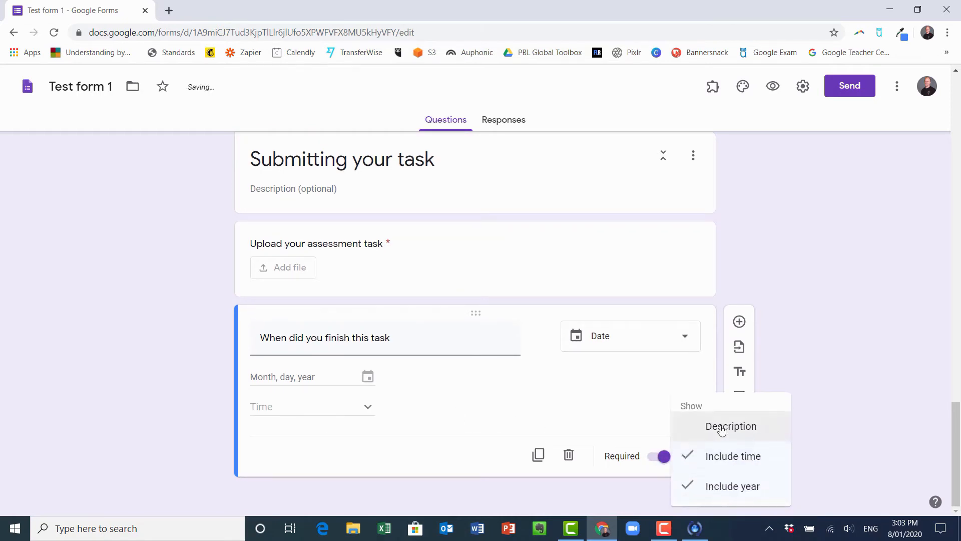
pyautogui.click(532, 398)
# Step: Look over the whole form from the first section to the last
pyautogui.scroll(10, 546, 426)
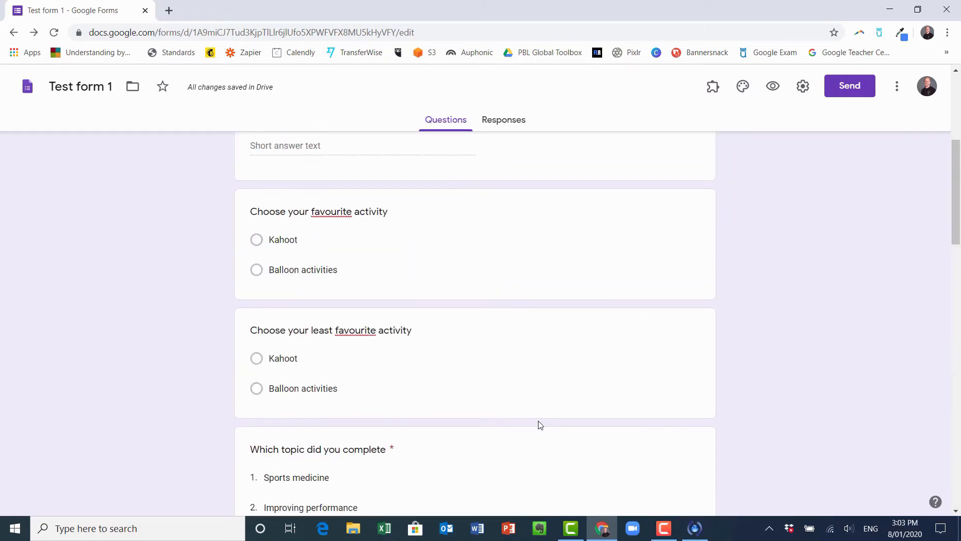
pyautogui.scroll(5, 540, 425)
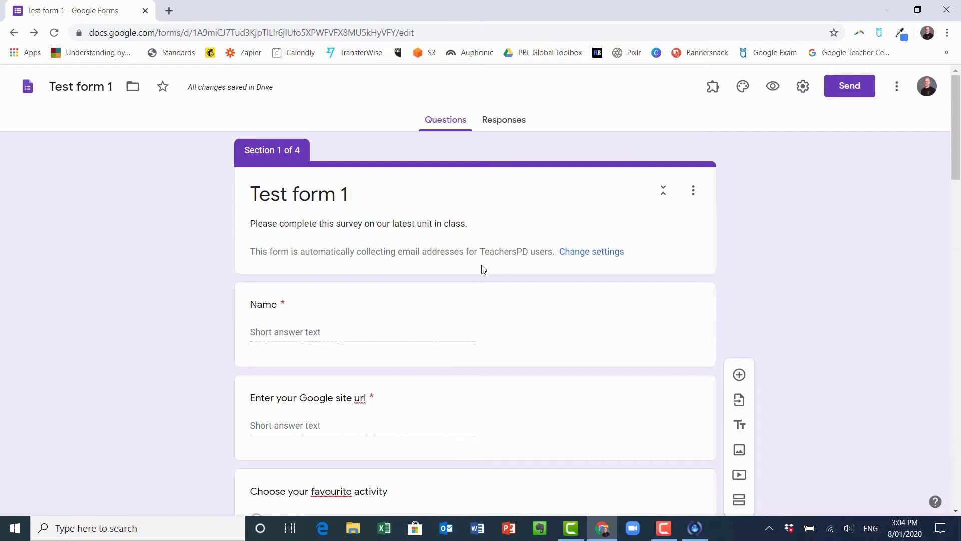
pyautogui.scroll(-15, 505, 280)
pyautogui.scroll(-12, 508, 289)
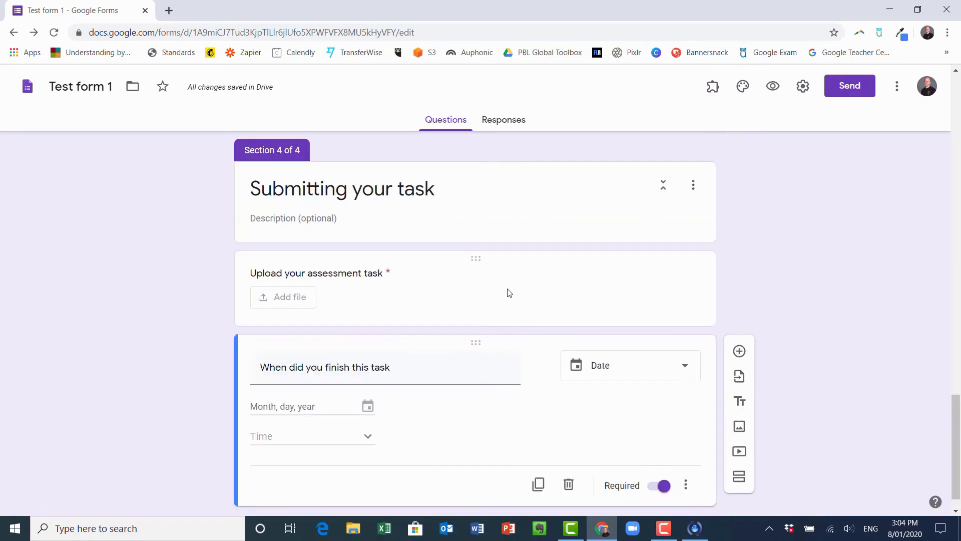
pyautogui.scroll(10, 510, 292)
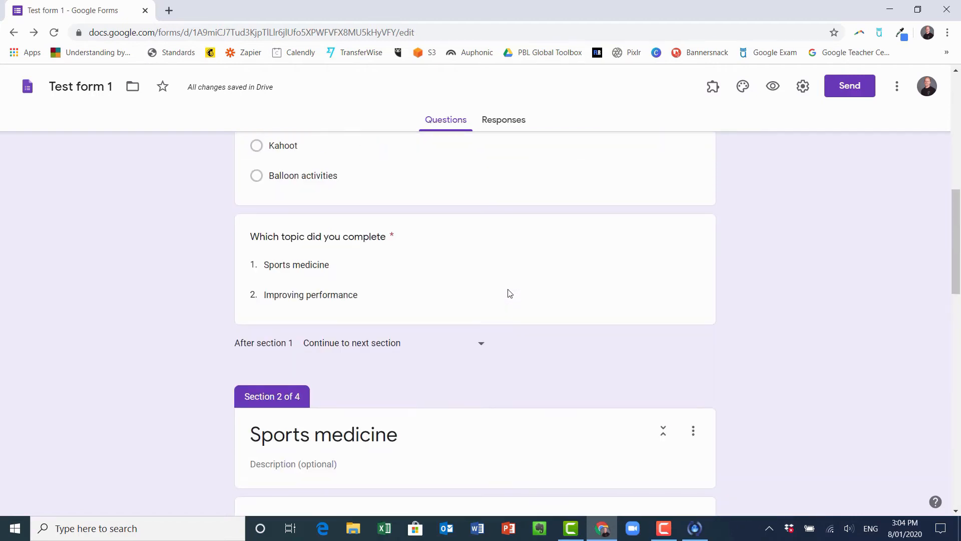
pyautogui.scroll(8, 510, 293)
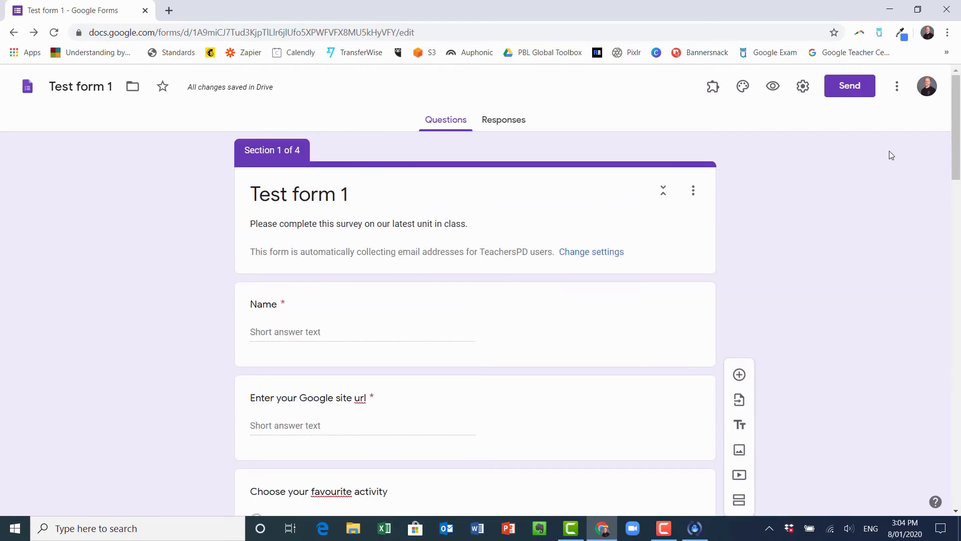
# Step: Turn off the form's restriction to users in TeachersPD and its trusted organizations
pyautogui.click(802, 89)
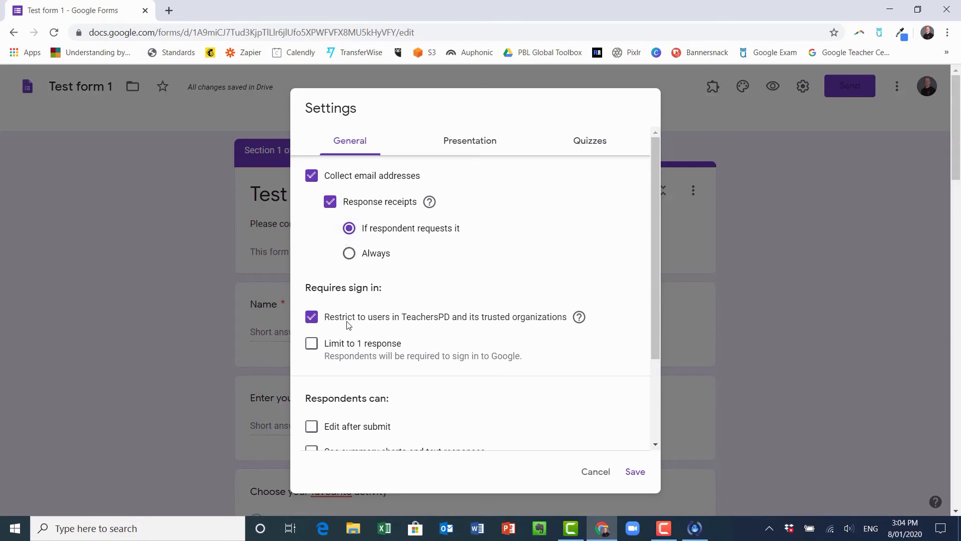
pyautogui.click(311, 320)
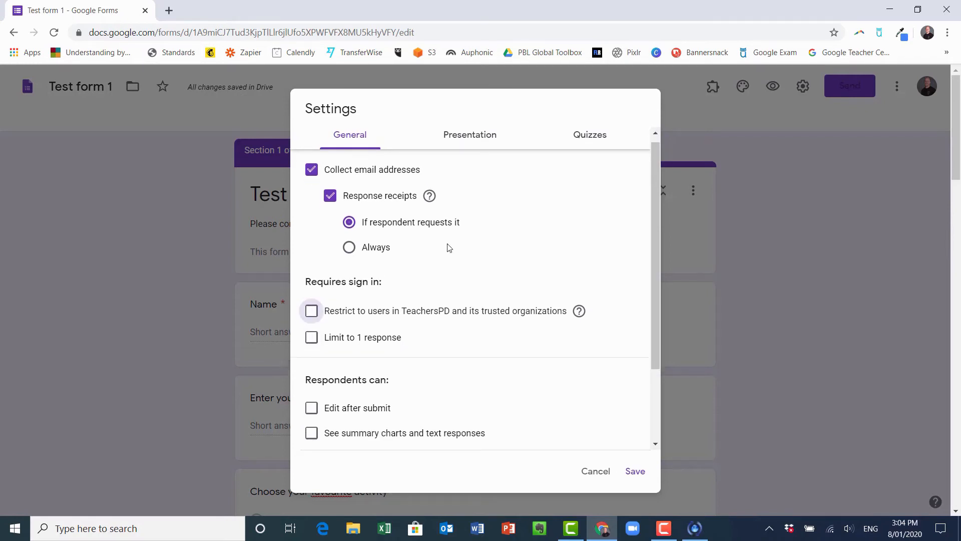
pyautogui.scroll(-2, 440, 260)
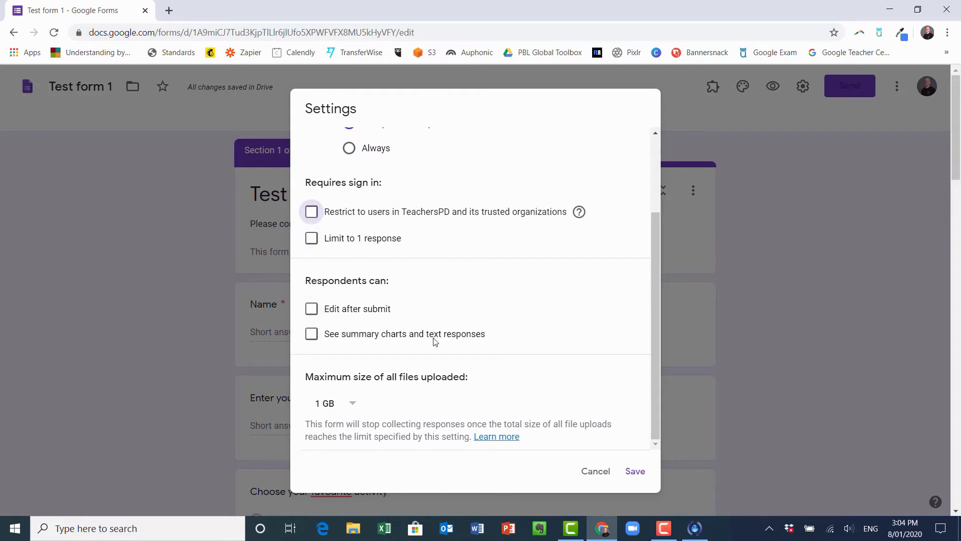
pyautogui.scroll(3, 438, 277)
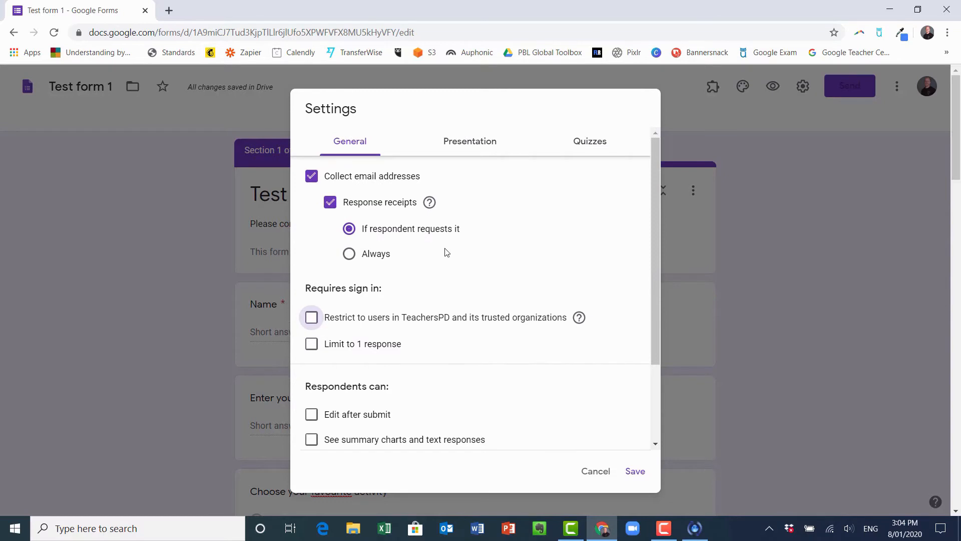
# Step: Set the confirmation message to "Thanks for completing the survey. Please come and see me at lunch for an iceblock."
pyautogui.click(476, 142)
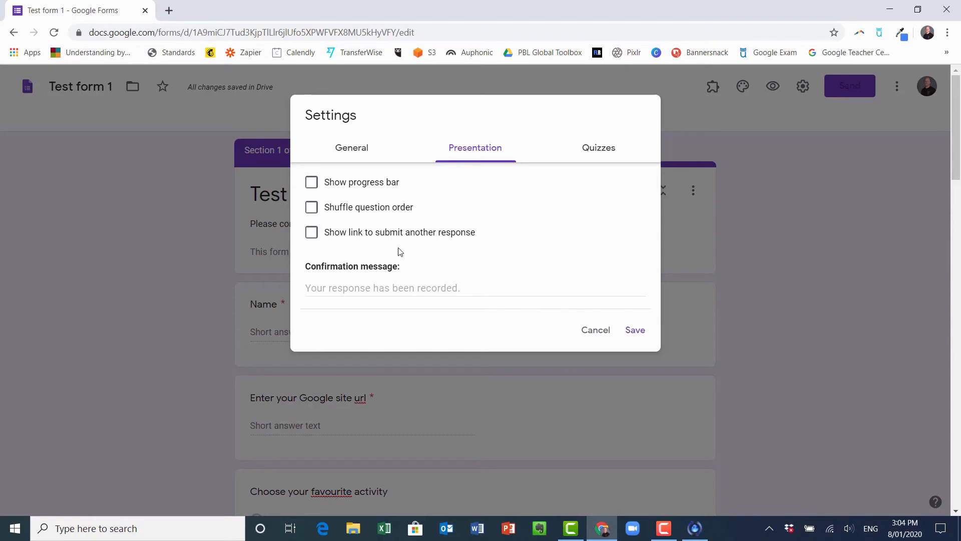
pyautogui.click(357, 295)
pyautogui.write('Thanks for completing the survey')
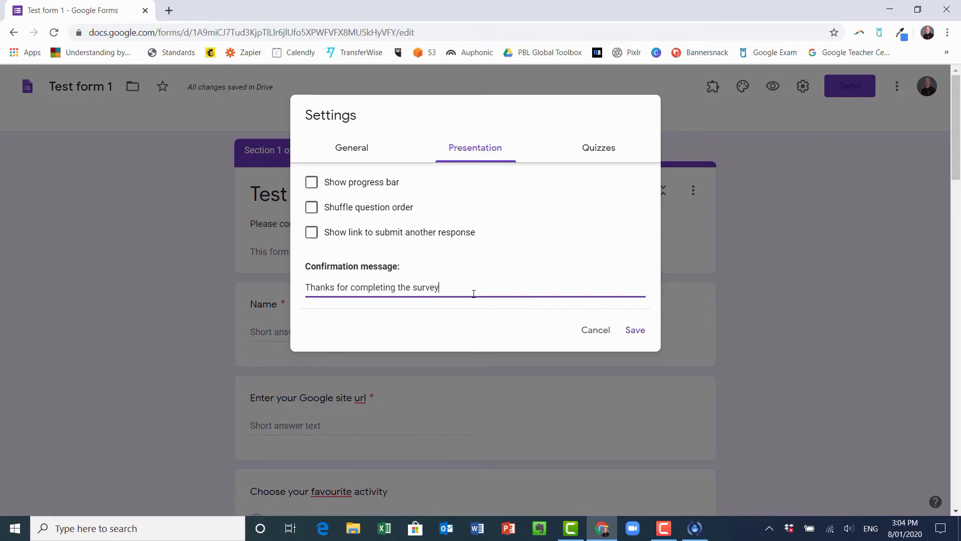
pyautogui.write('. Please come and see me at lunch for an icebloclk')
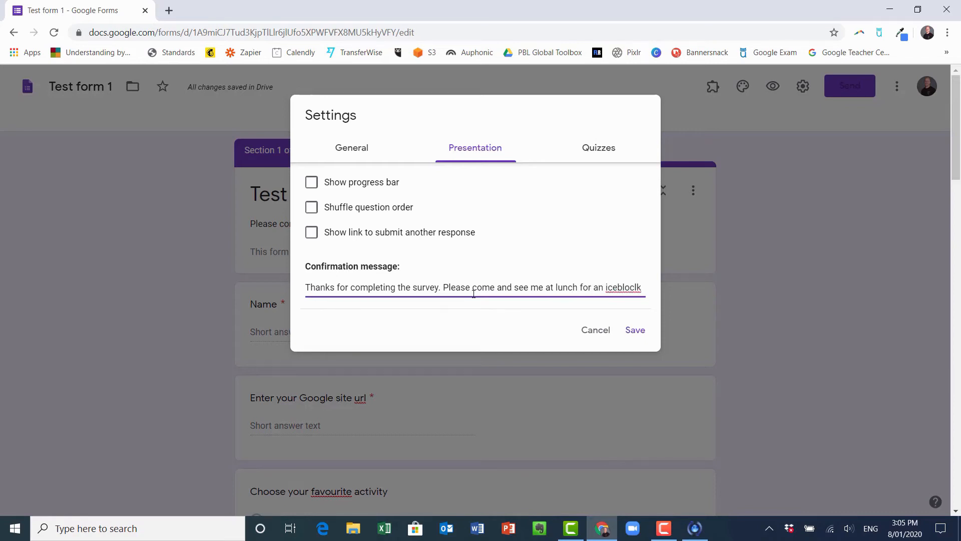
pyautogui.press('BackSpace')
pyautogui.press('BackSpace')
pyautogui.write('ck.')
# Step: Add the paragraph "While you wait for everyone else please do your readings." to the confirmation message, hyphenate "iceblock" and save the settings
pyautogui.press('Return')
pyautogui.press('Return')
pyautogui.write('While you ')
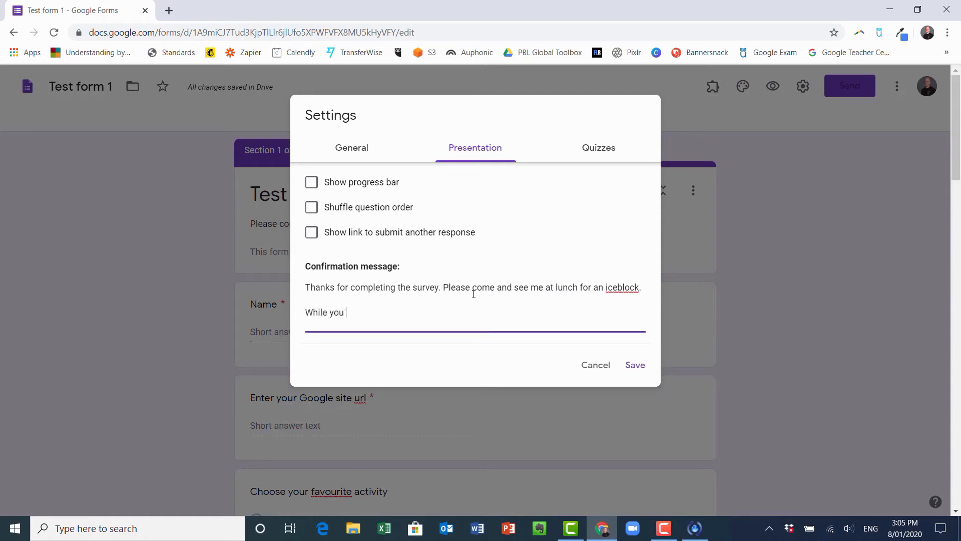
pyautogui.write('wait for everyone else please do your readings.')
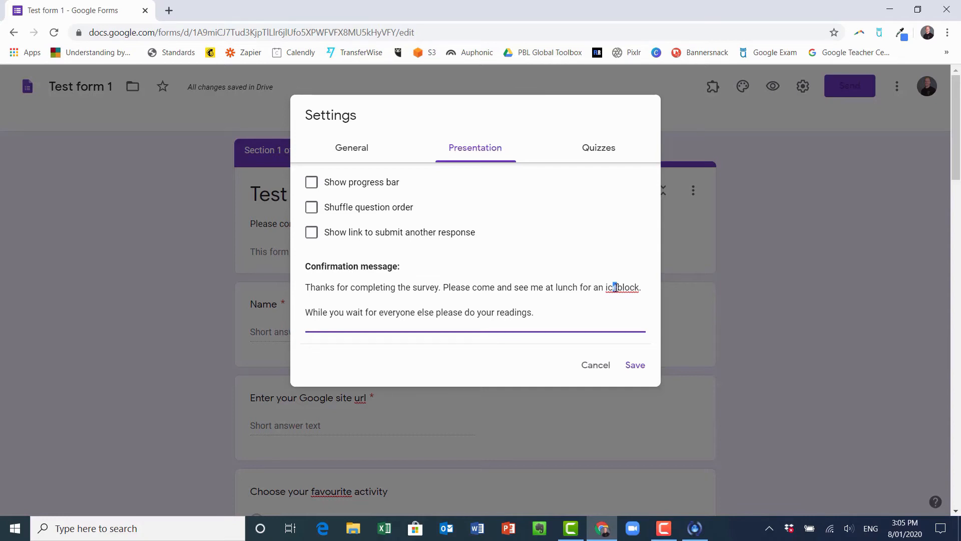
pyautogui.write('-')
pyautogui.click(634, 365)
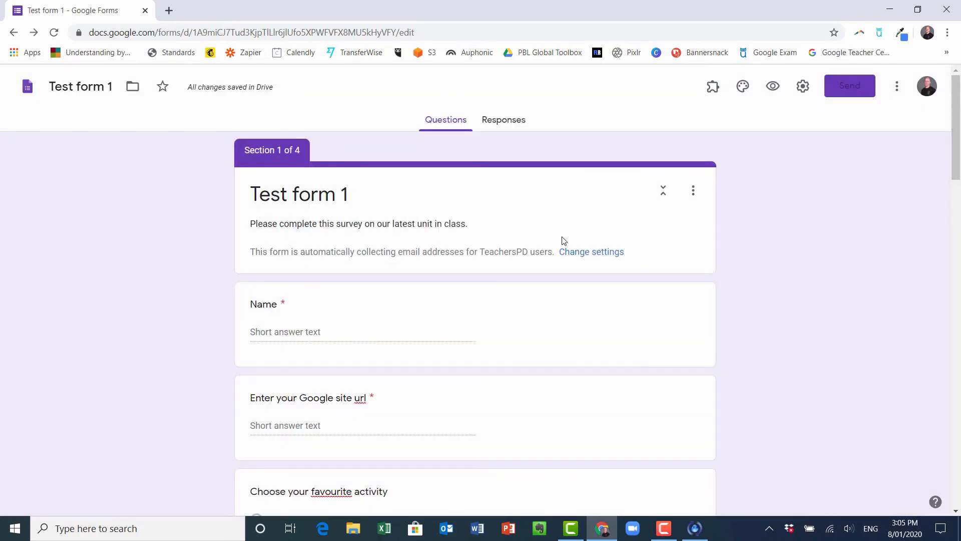
# Step: Make the form a quiz that releases grades later, after manual review, and save the settings
pyautogui.click(801, 95)
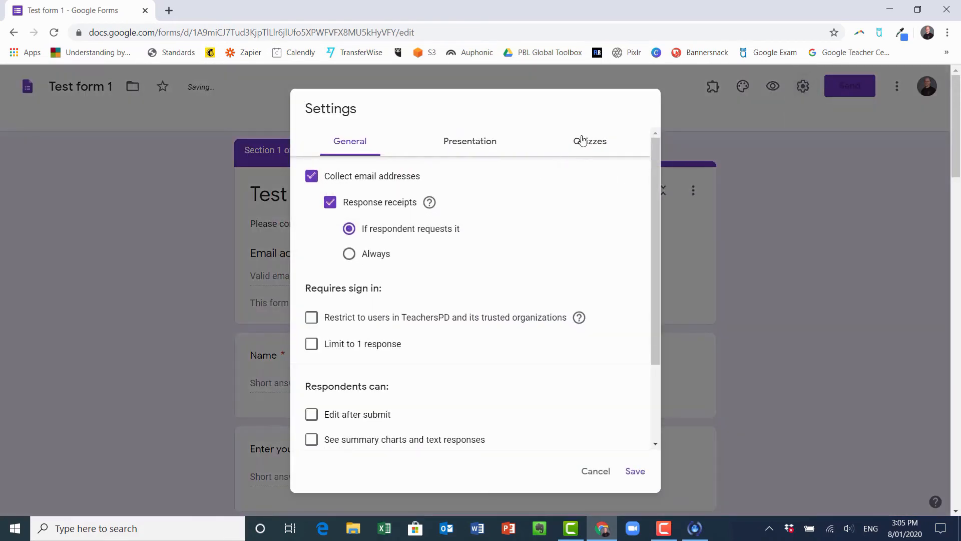
pyautogui.click(581, 142)
pyautogui.click(319, 183)
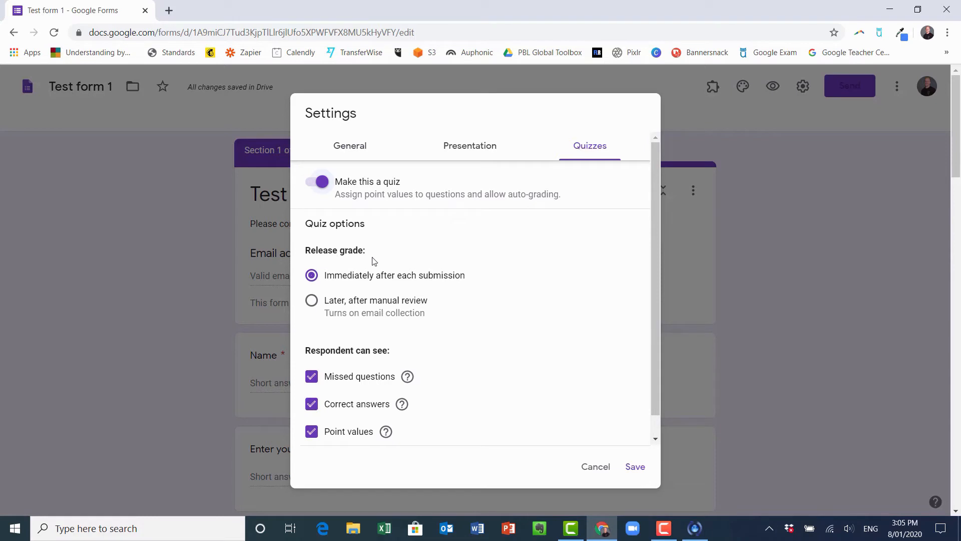
pyautogui.click(310, 303)
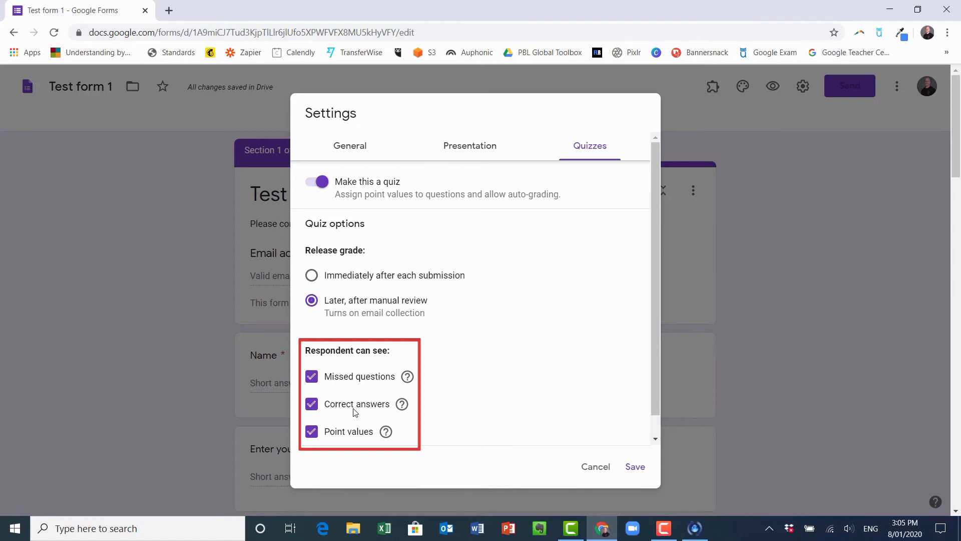
pyautogui.scroll(-1, 357, 409)
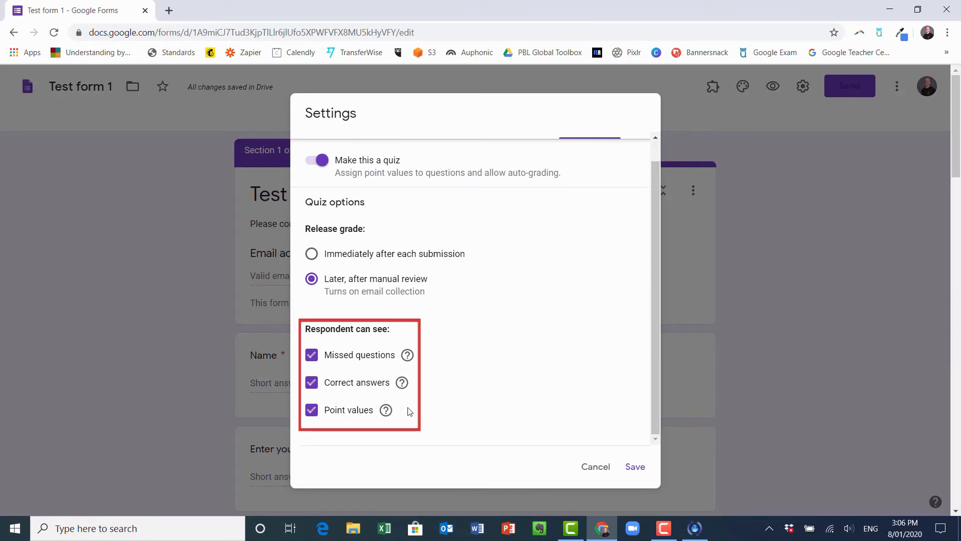
pyautogui.click(635, 467)
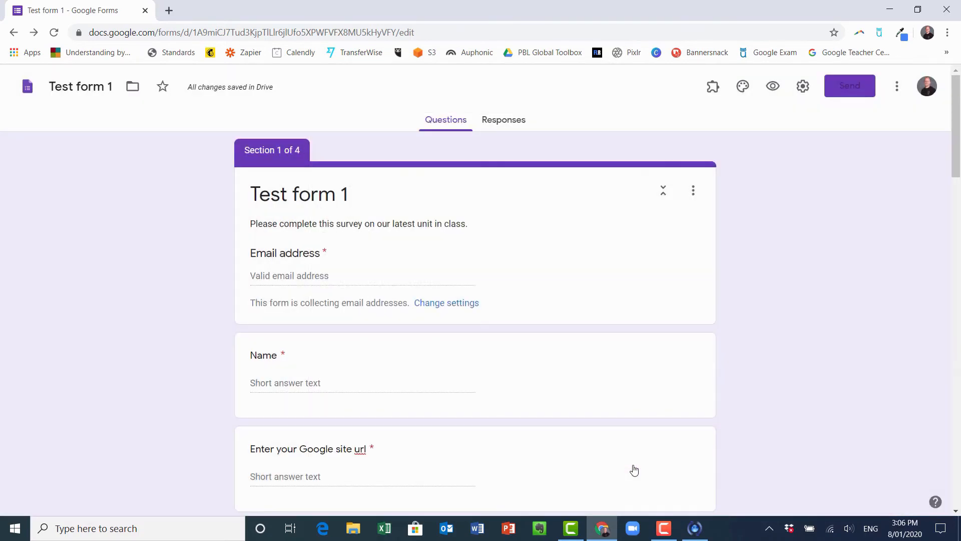
# Step: Set the Name question's answer key to 0 points and add a correct answer entry with the default text "Correct Answer"
pyautogui.scroll(-4, 372, 312)
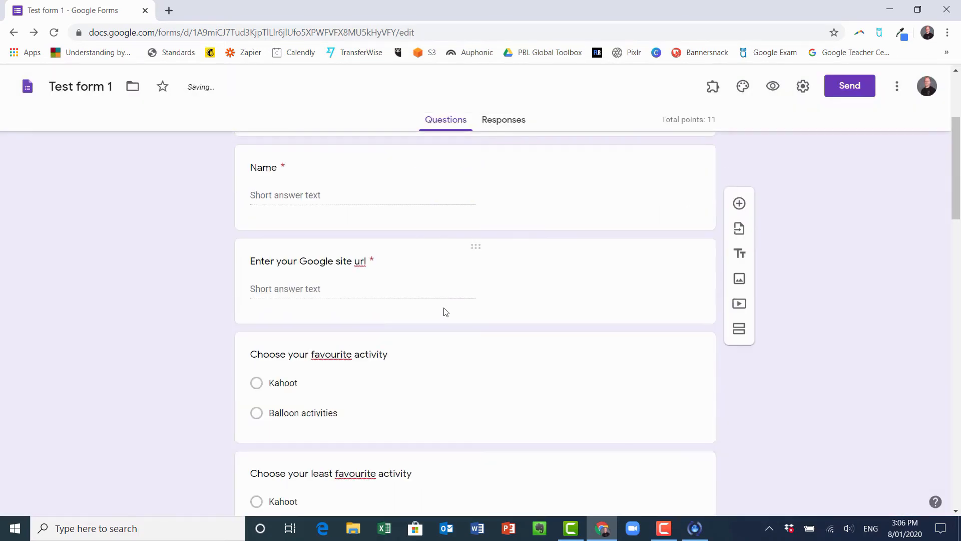
pyautogui.click(540, 200)
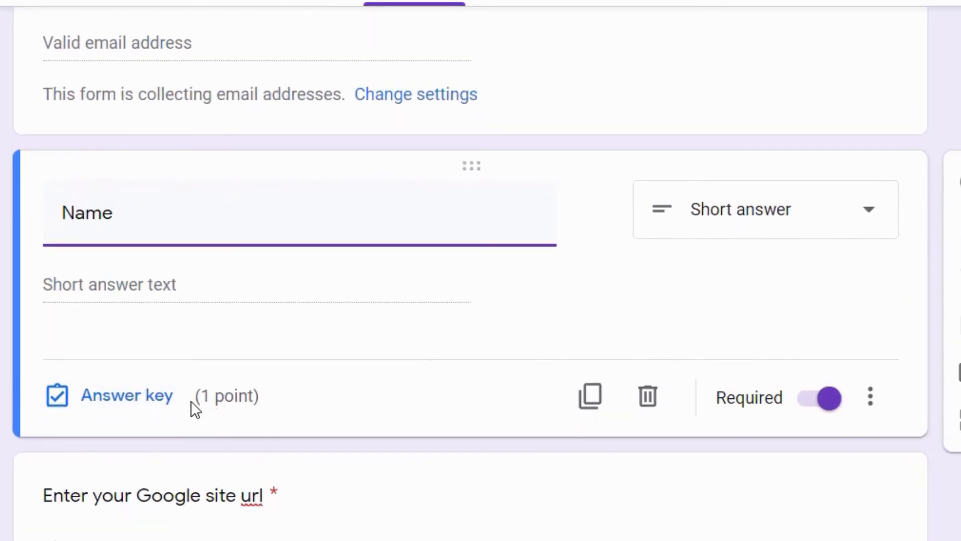
pyautogui.click(105, 404)
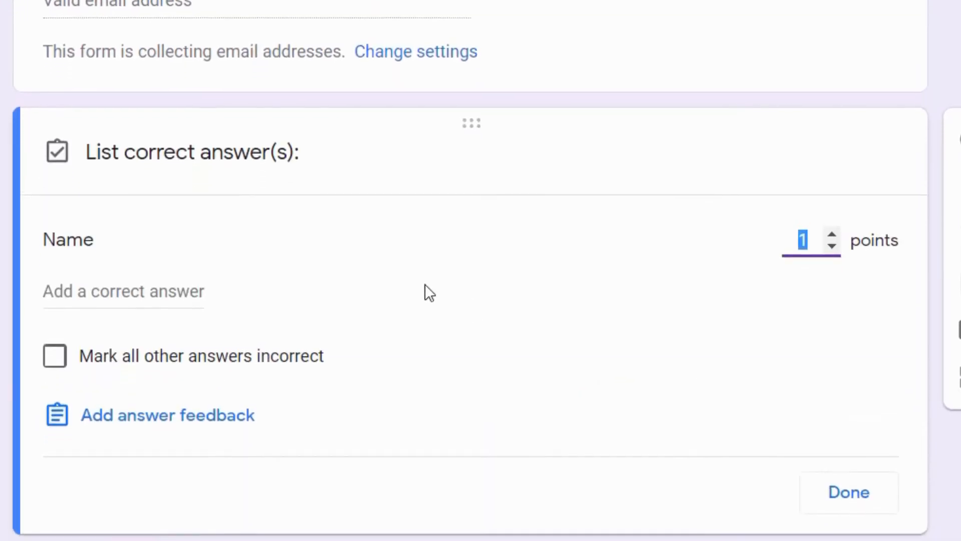
pyautogui.click(831, 232)
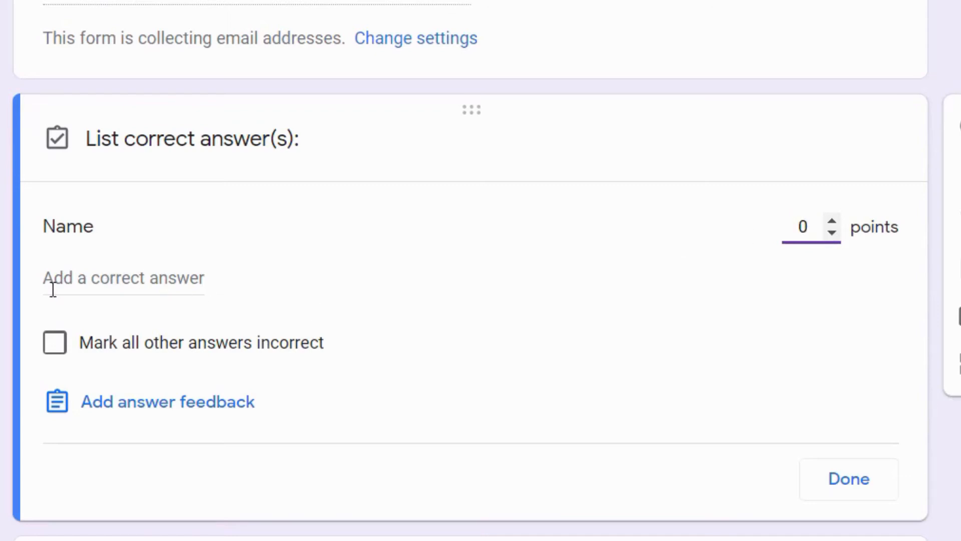
pyautogui.click(75, 280)
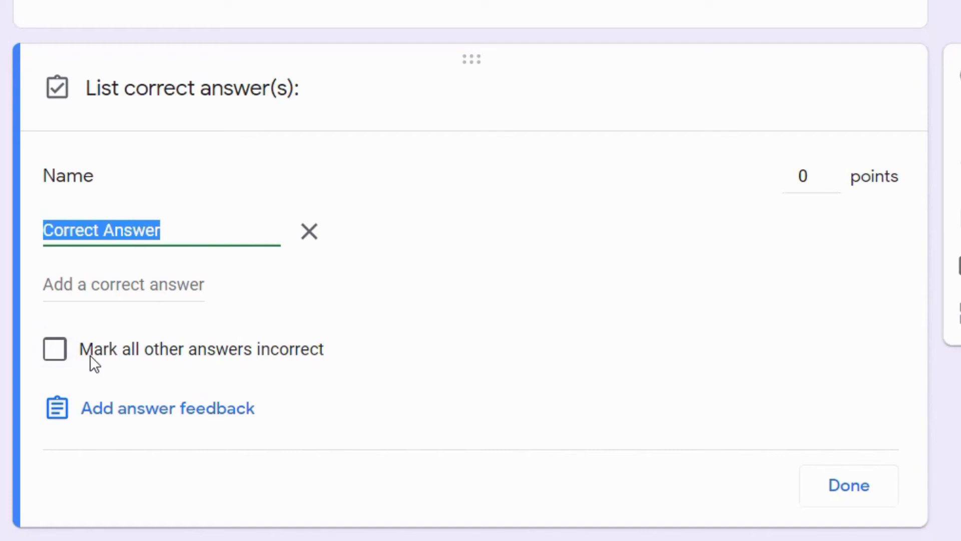
# Step: Write answer feedback for the Name question: "check for correct spelling in Google search and ensure are looking at UK English not USA english."
pyautogui.click(129, 421)
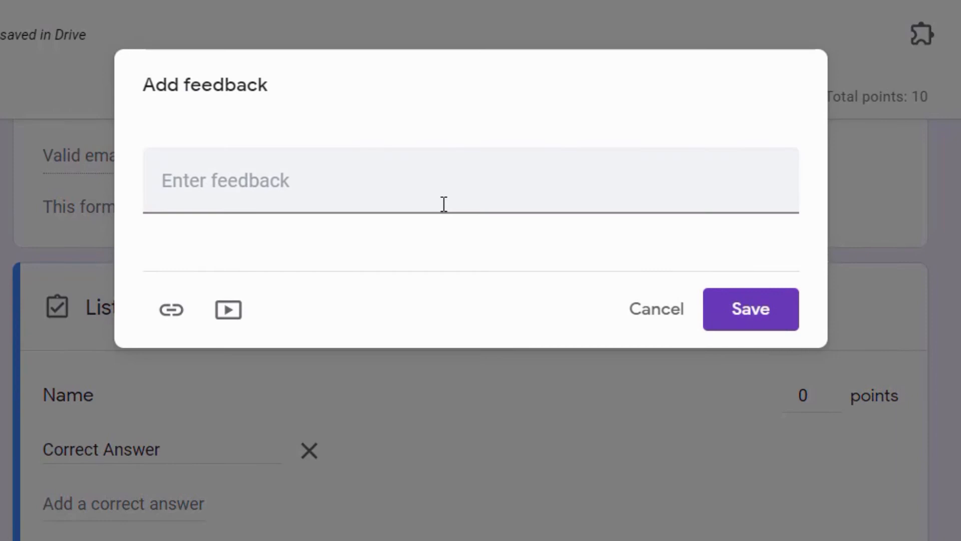
pyautogui.click(746, 203)
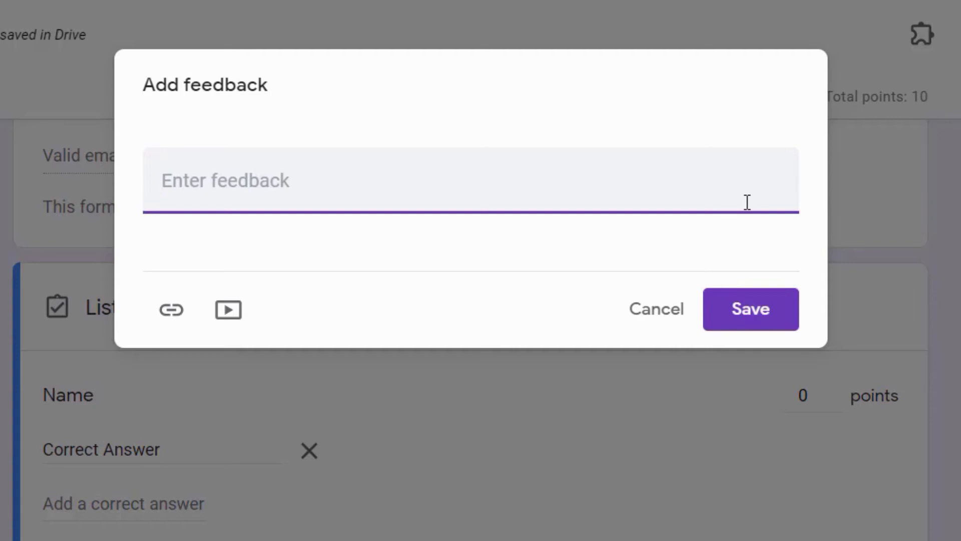
pyautogui.write('check f')
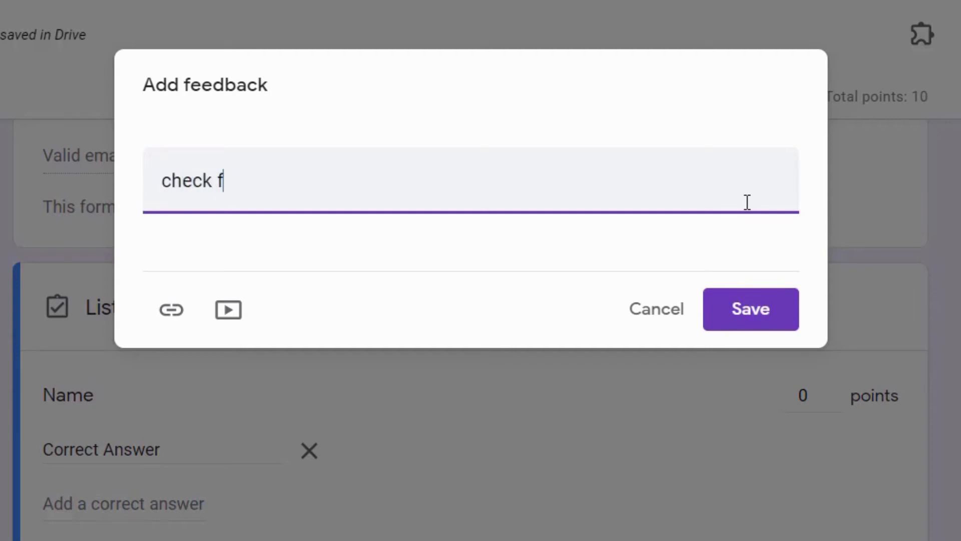
pyautogui.write('or correct spel')
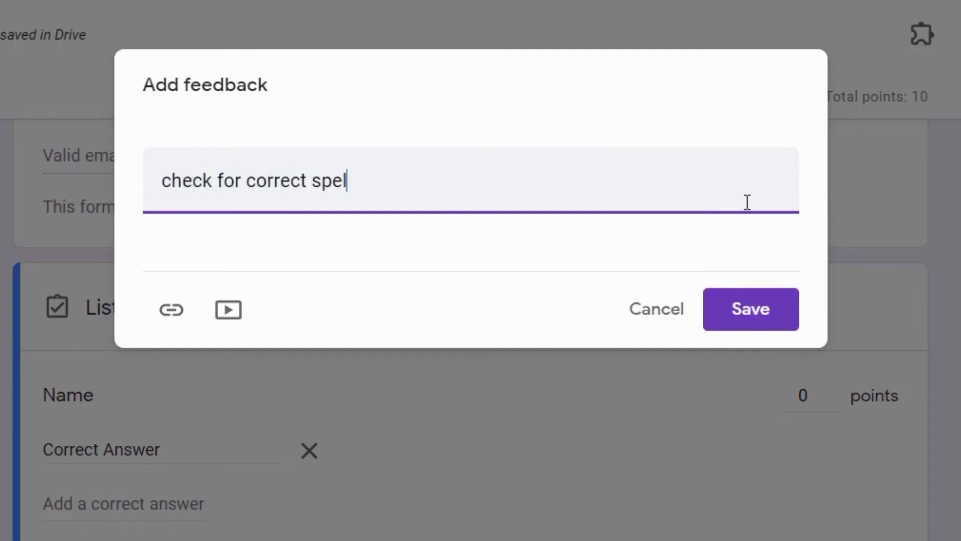
pyautogui.write('ling in Google ')
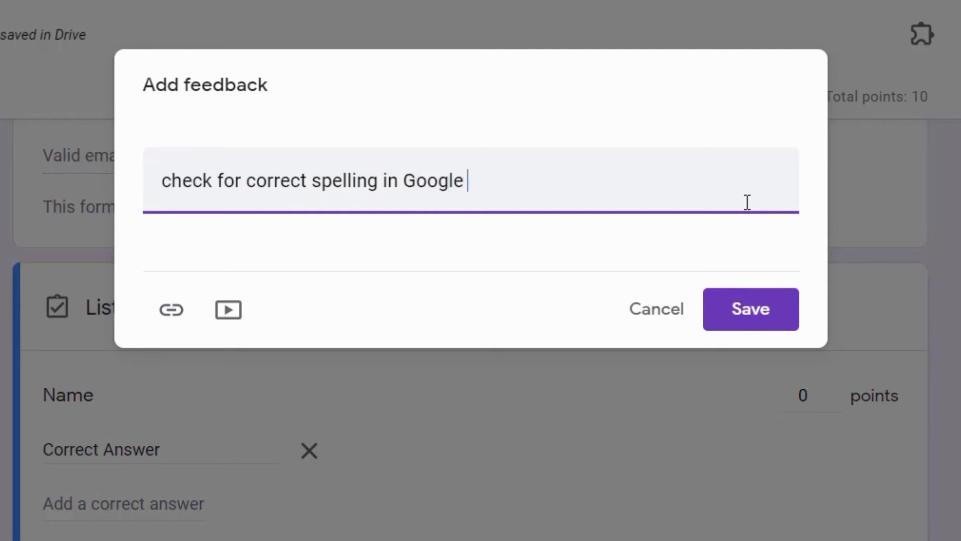
pyautogui.write('search and ensue you')
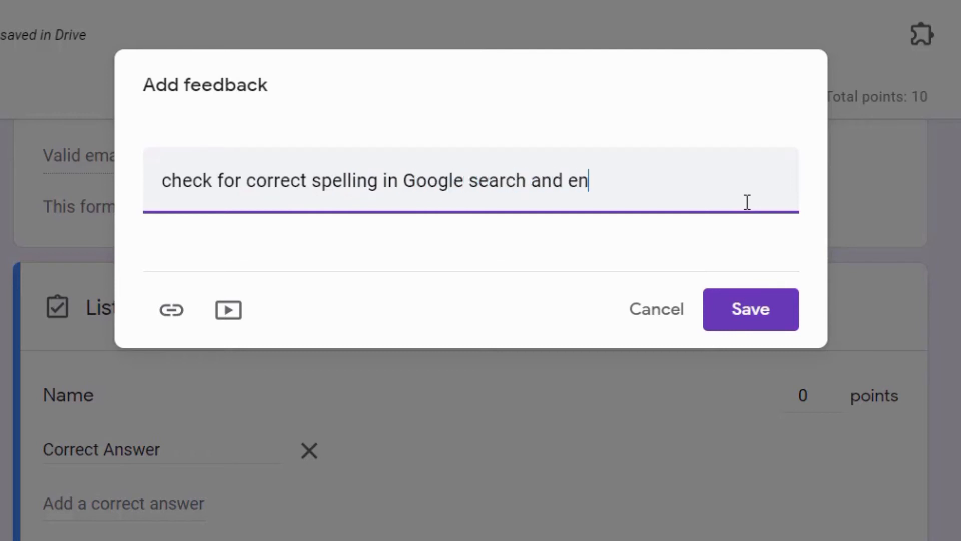
pyautogui.press('BackSpace')
pyautogui.press('BackSpace')
pyautogui.press('BackSpace')
pyautogui.press('BackSpace')
pyautogui.press('BackSpace')
pyautogui.press('BackSpace')
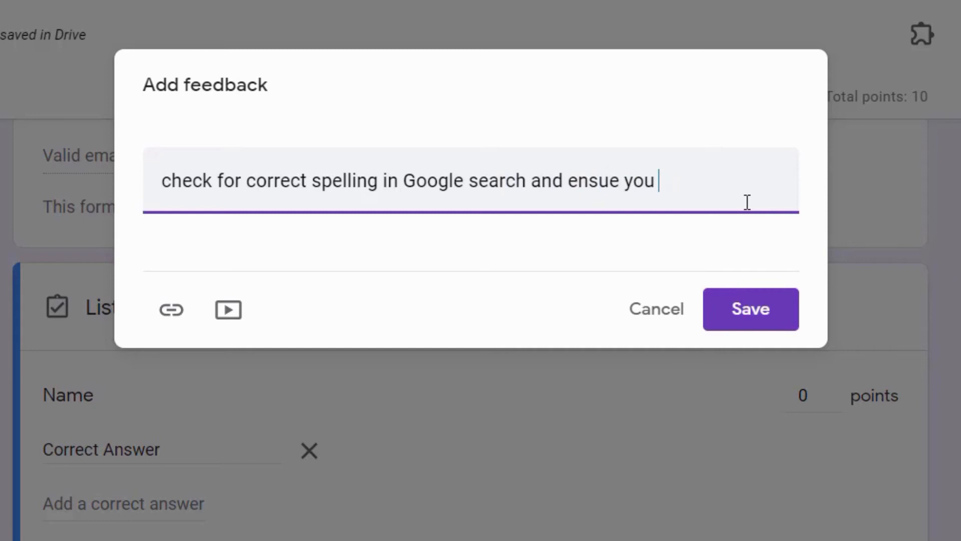
pyautogui.write('re are looking at ')
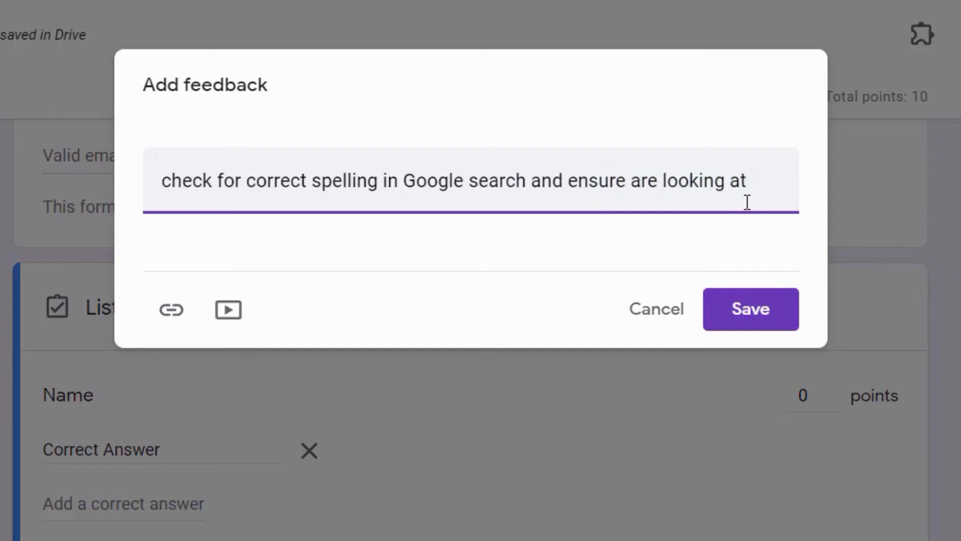
pyautogui.write('UK English not ')
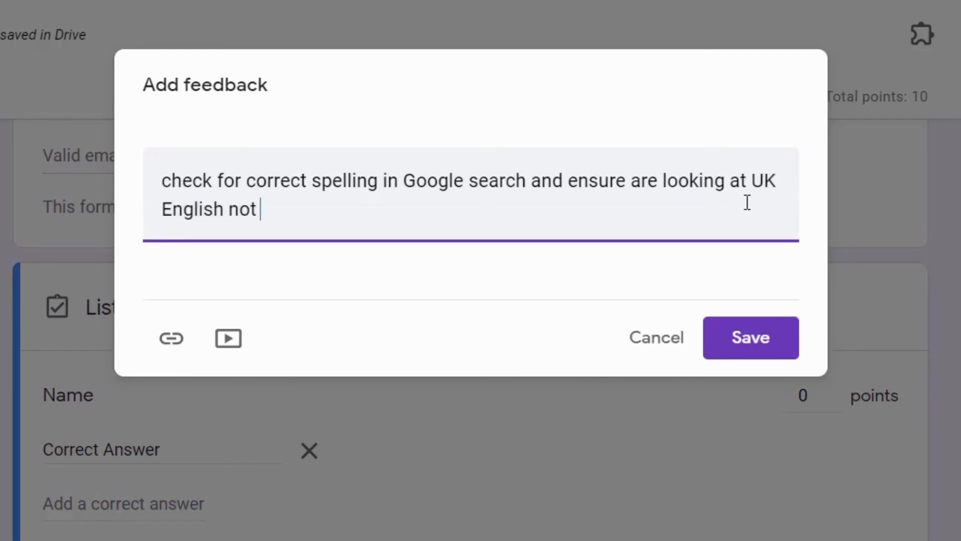
pyautogui.write('USA english')
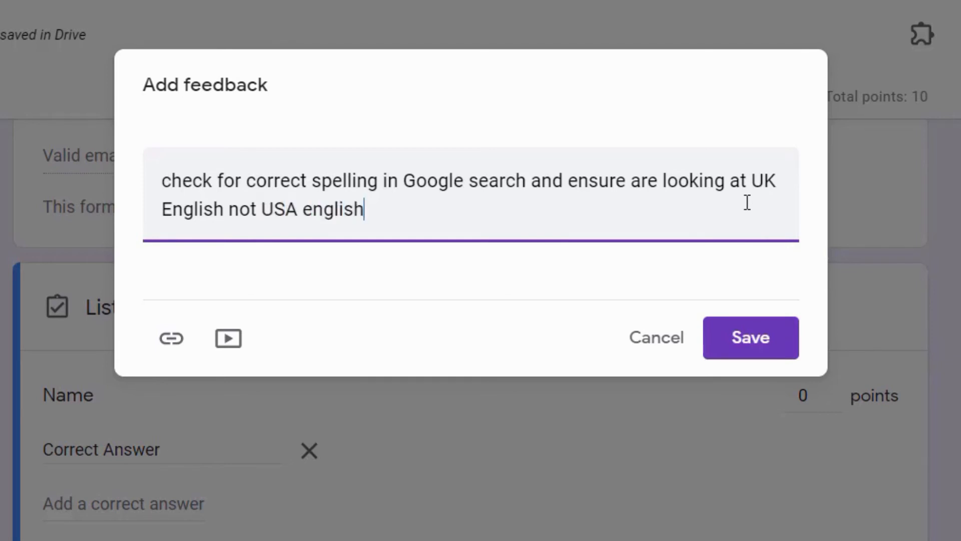
pyautogui.write('.')
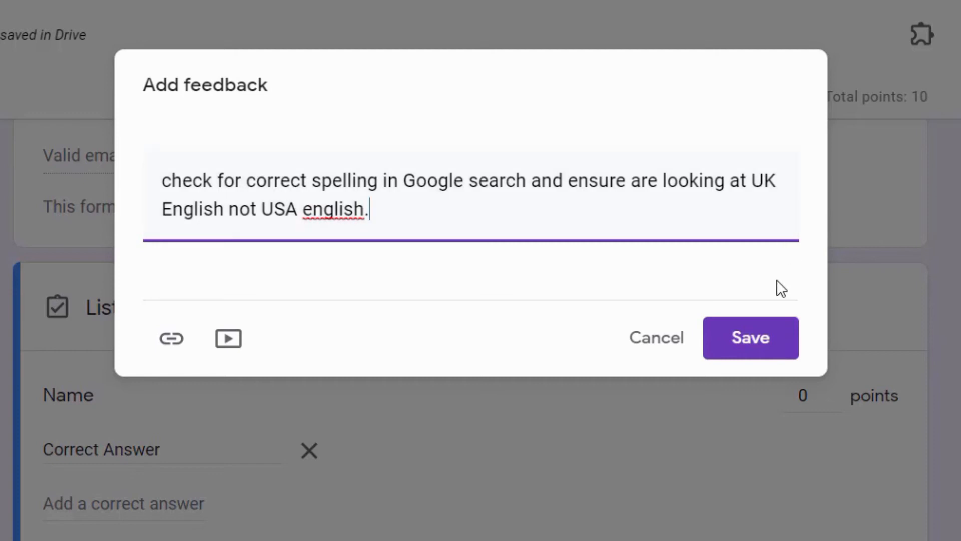
# Step: Capitalise the last word of the feedback as "English", save the feedback and finish the Name question's answer key
pyautogui.click(302, 213)
pyautogui.press('Delete')
pyautogui.write('E')
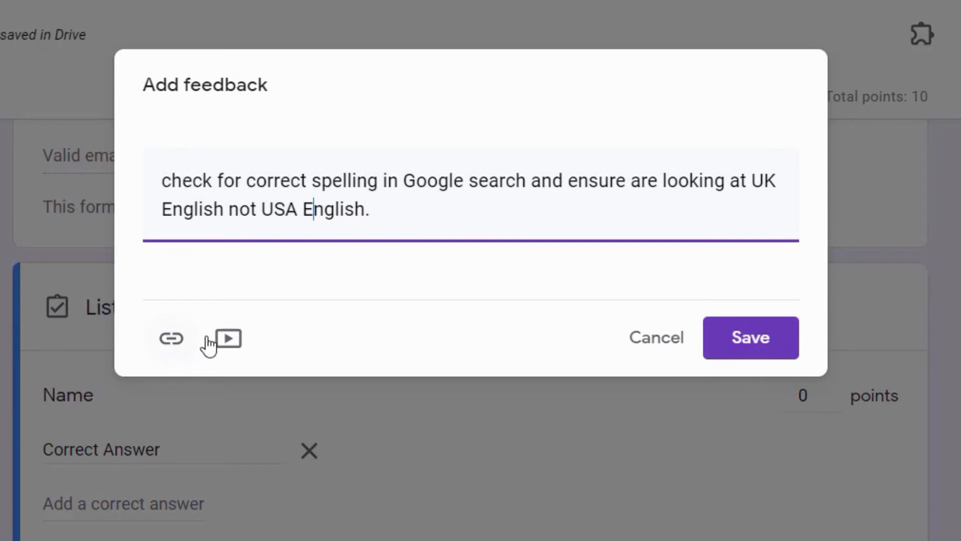
pyautogui.click(743, 346)
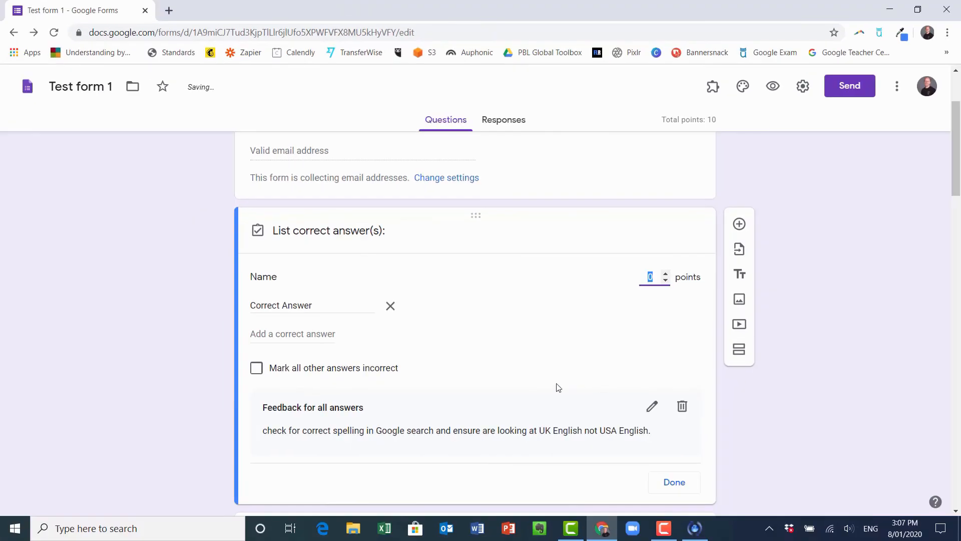
pyautogui.scroll(-3, 407, 410)
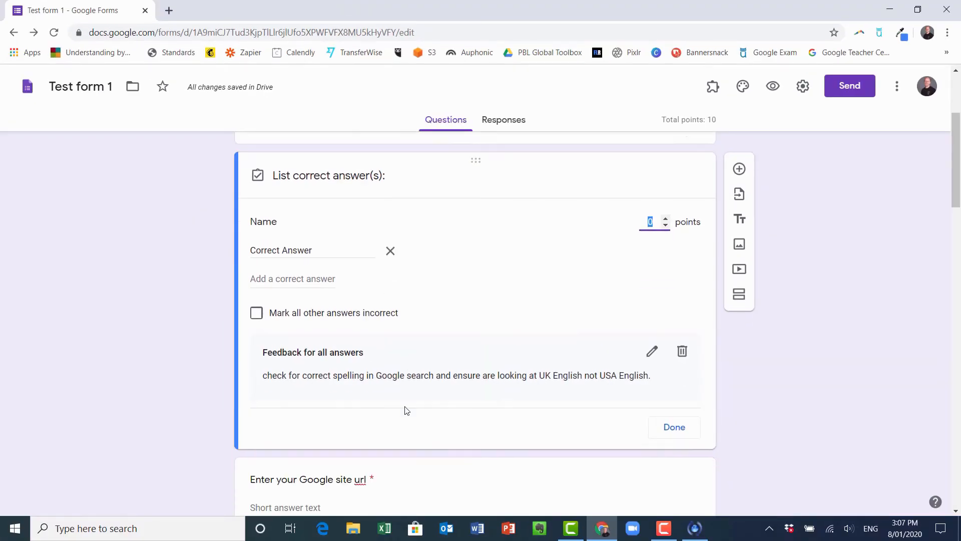
pyautogui.scroll(1, 563, 379)
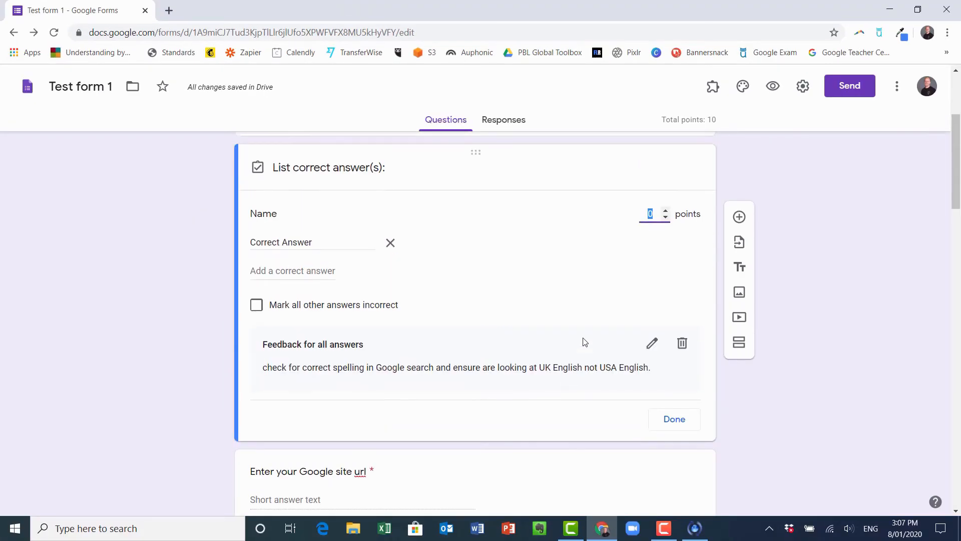
pyautogui.click(665, 422)
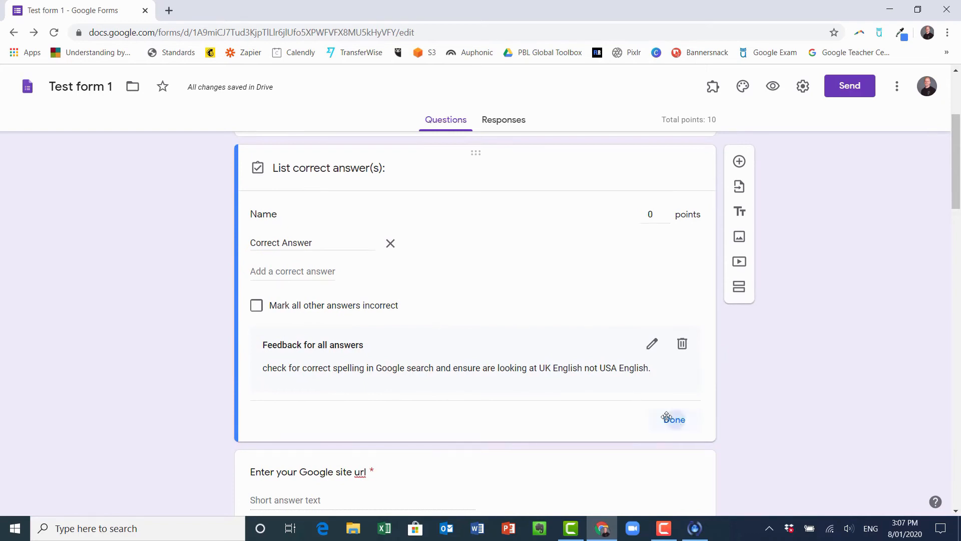
# Step: Open the "Enter your Google site url" question to check its answer key points
pyautogui.scroll(-3, 461, 265)
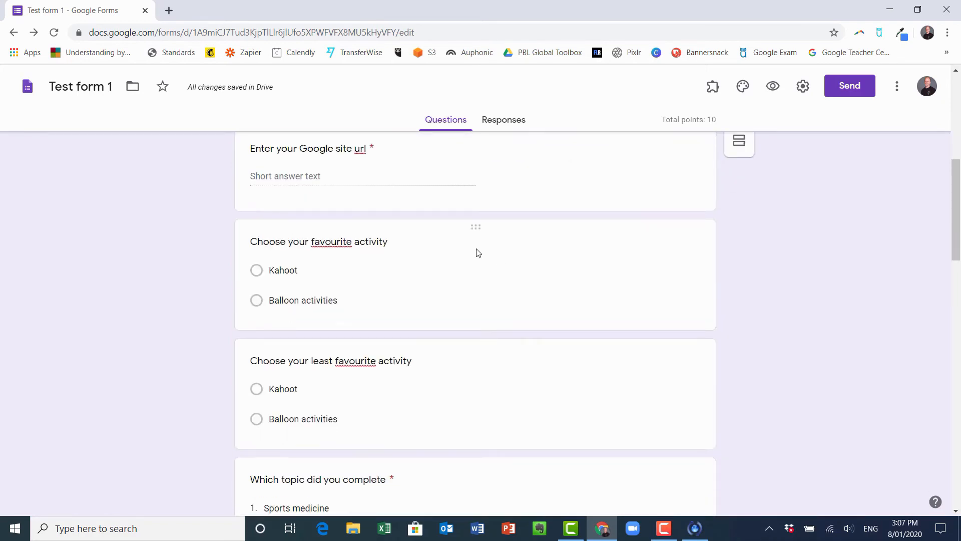
pyautogui.scroll(1, 501, 221)
pyautogui.click(517, 254)
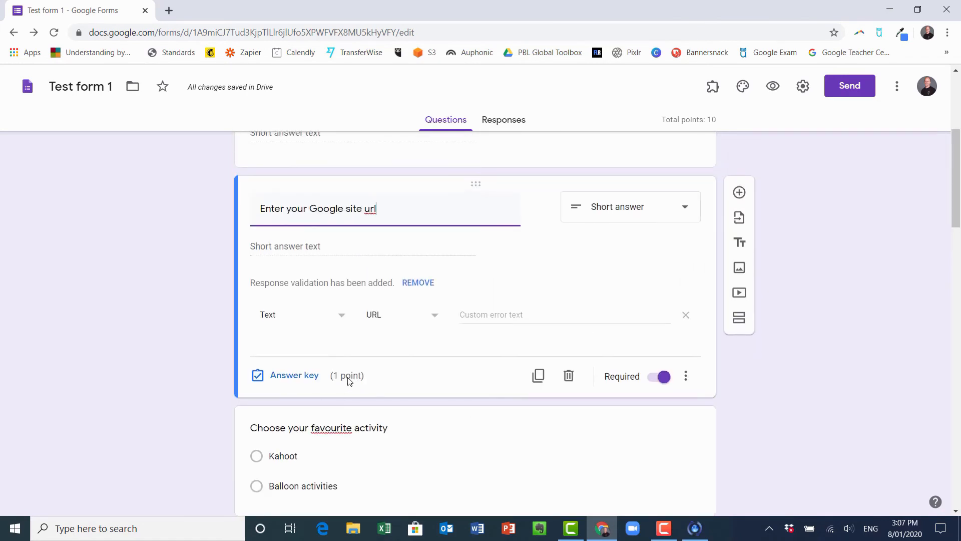
# Step: In the activity ranking grid's answer key, mark Activity 1 as 2, Activity 2 as 1 and Activity 3 as 3
pyautogui.scroll(-3, 365, 394)
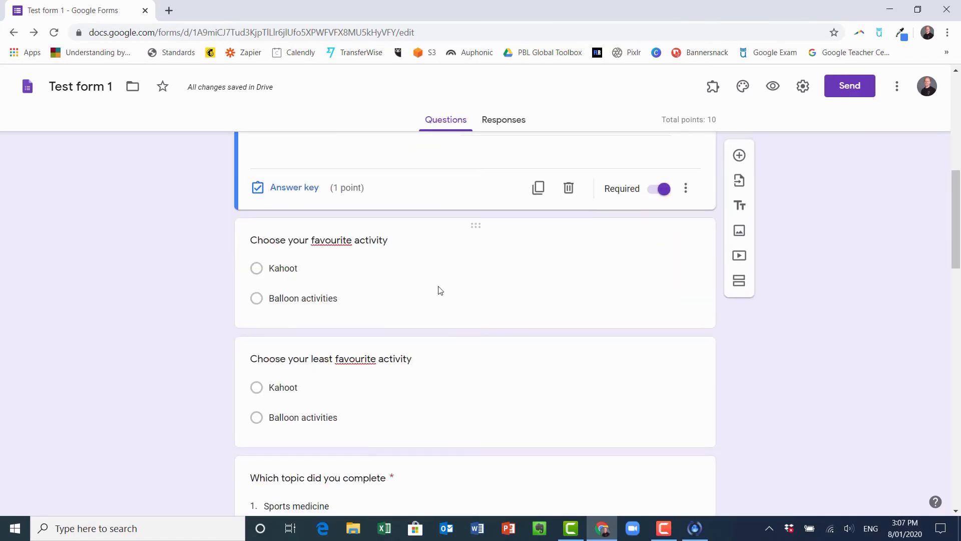
pyautogui.scroll(-10, 440, 290)
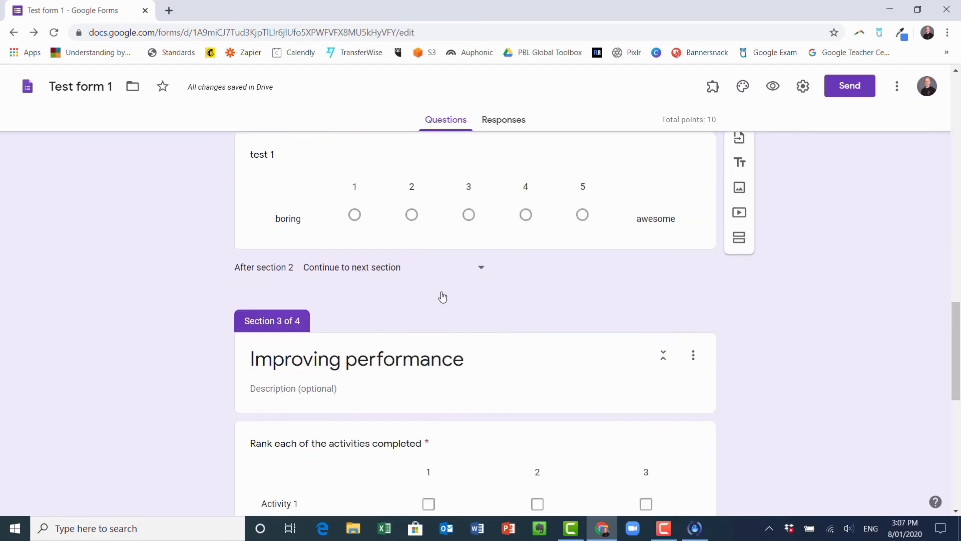
pyautogui.scroll(-3, 442, 296)
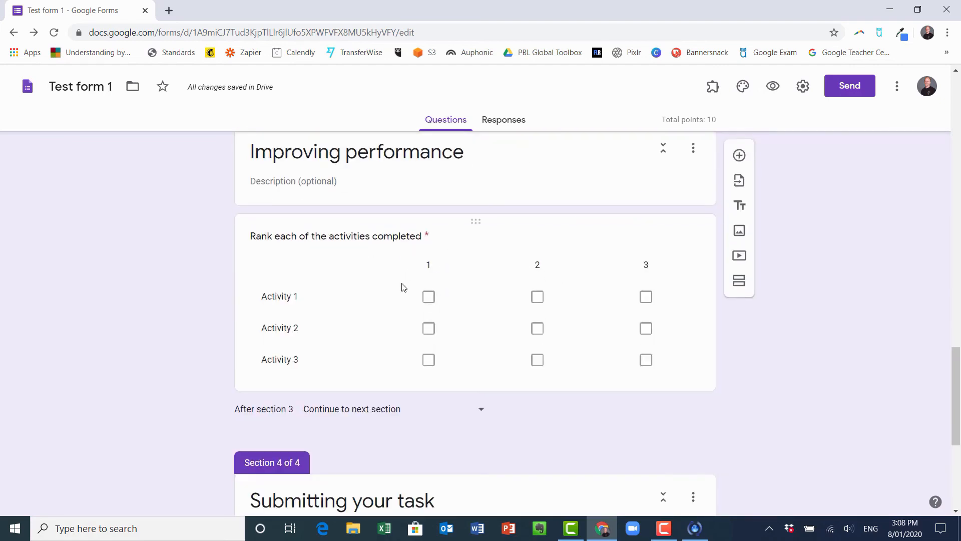
pyautogui.click(351, 236)
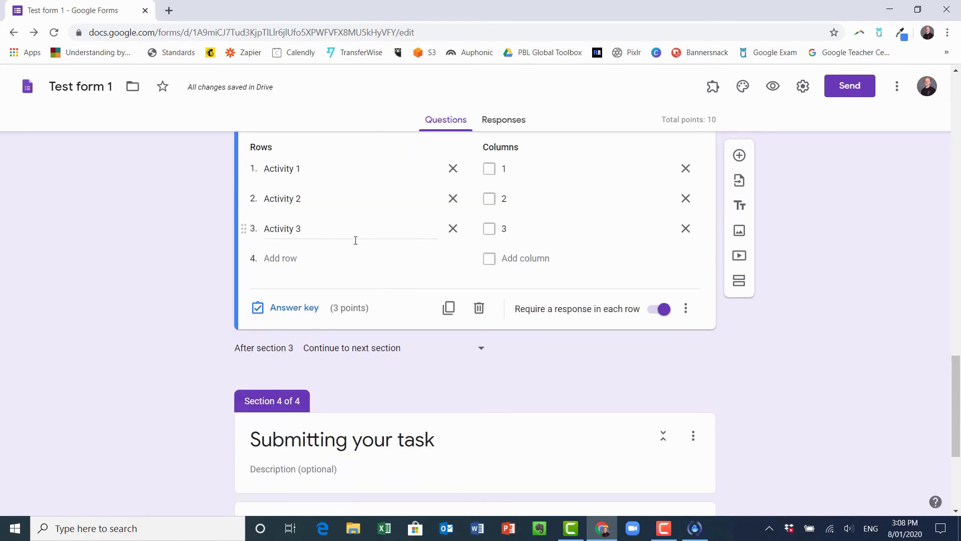
pyautogui.click(314, 314)
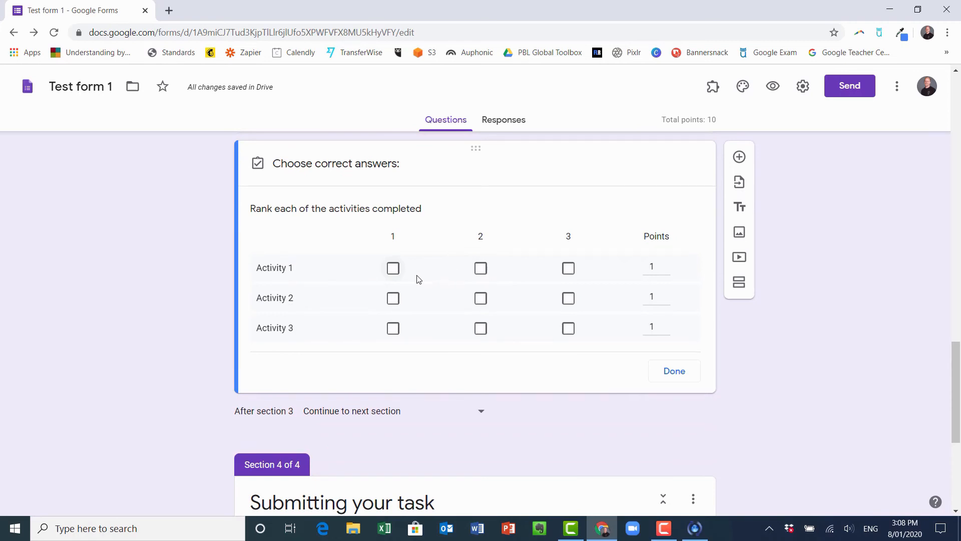
pyautogui.click(481, 269)
pyautogui.click(393, 299)
pyautogui.click(569, 331)
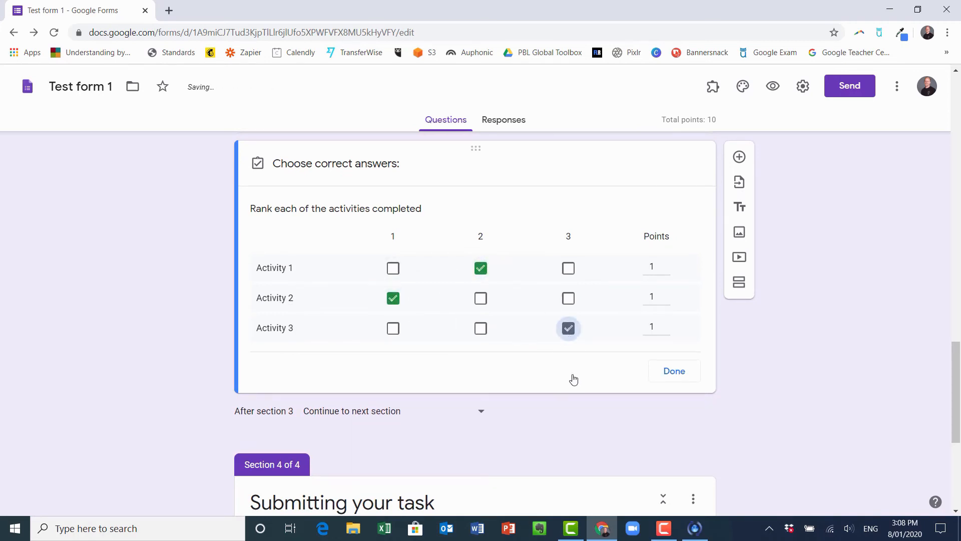
pyautogui.click(661, 380)
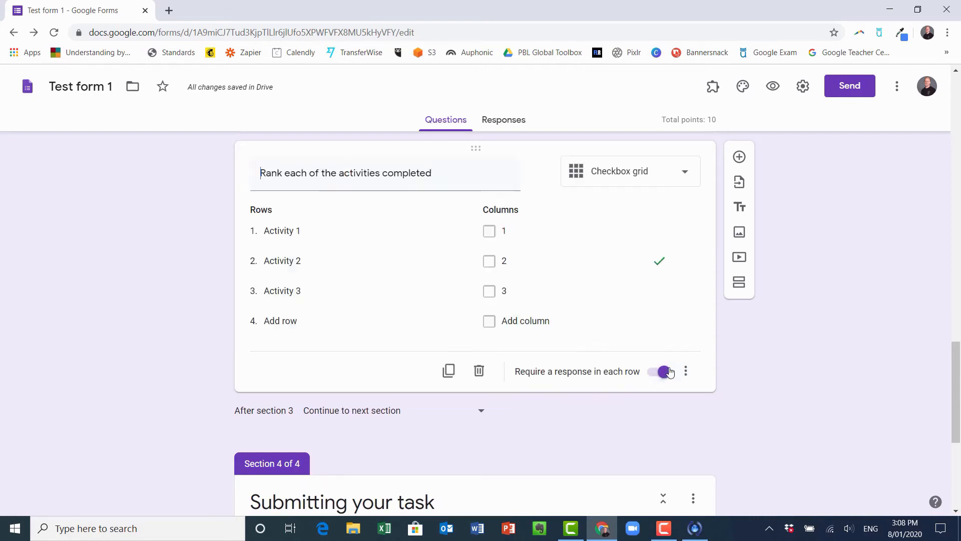
# Step: Mark Kahoot as the correct answer for the "Choose your favourite activity" question and finish its answer key
pyautogui.scroll(8, 436, 302)
pyautogui.scroll(10, 455, 307)
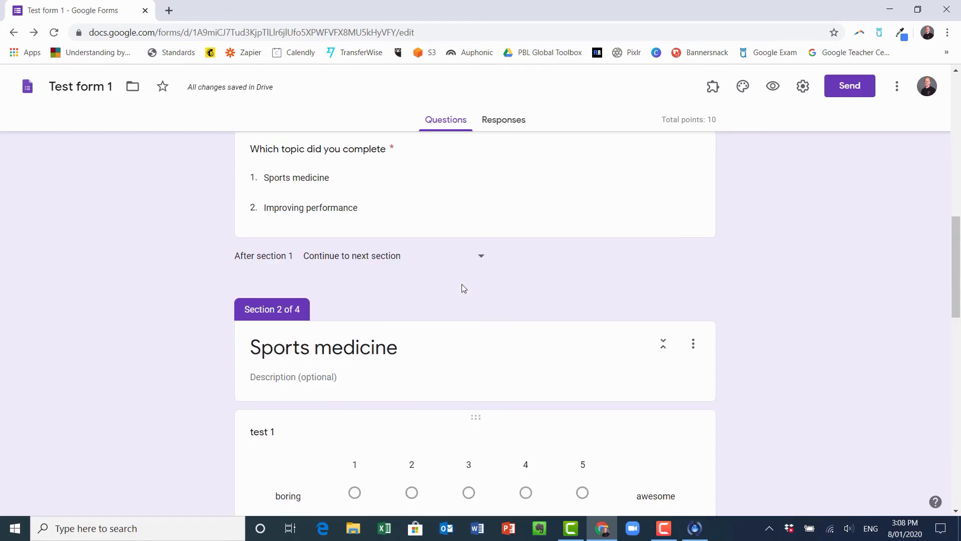
pyautogui.click(427, 282)
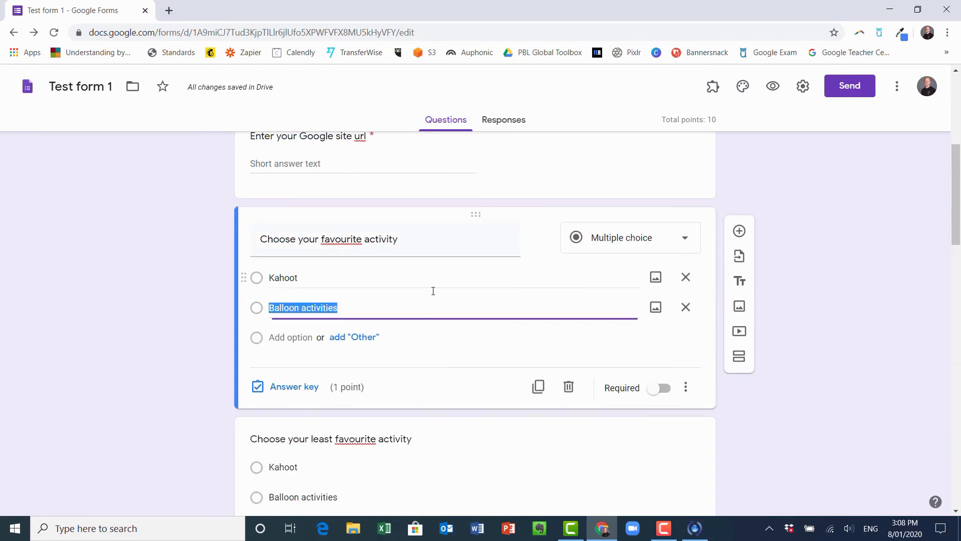
pyautogui.click(310, 391)
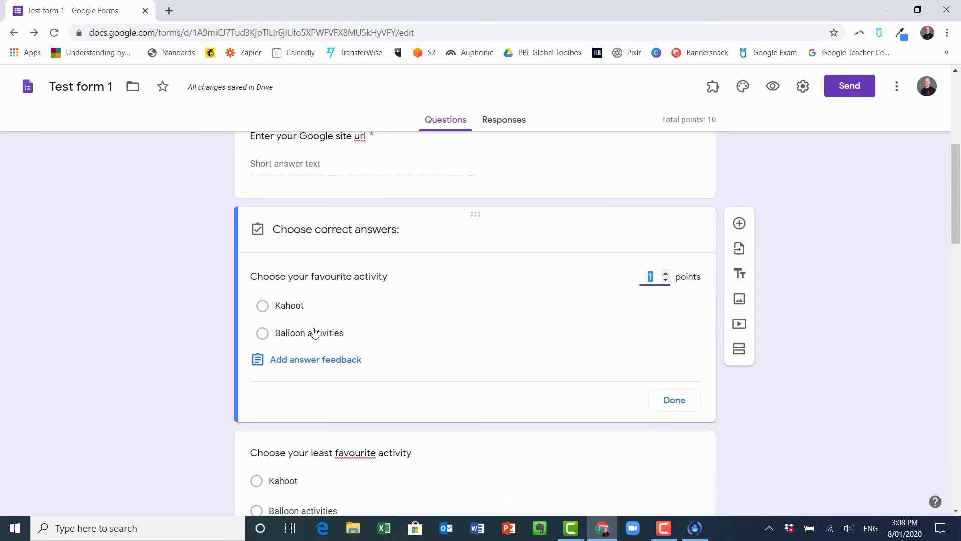
pyautogui.click(300, 307)
pyautogui.click(668, 398)
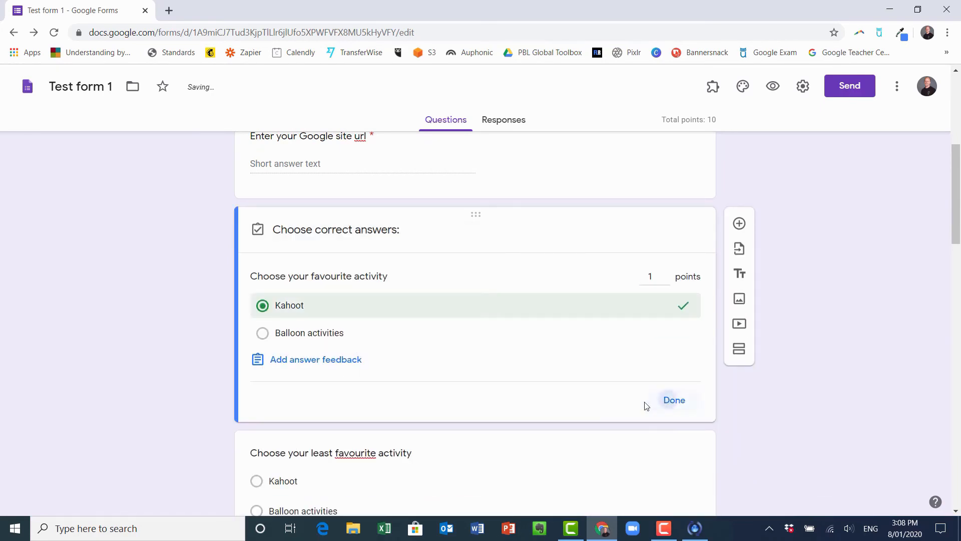
pyautogui.scroll(-15, 534, 405)
pyautogui.scroll(-5, 532, 407)
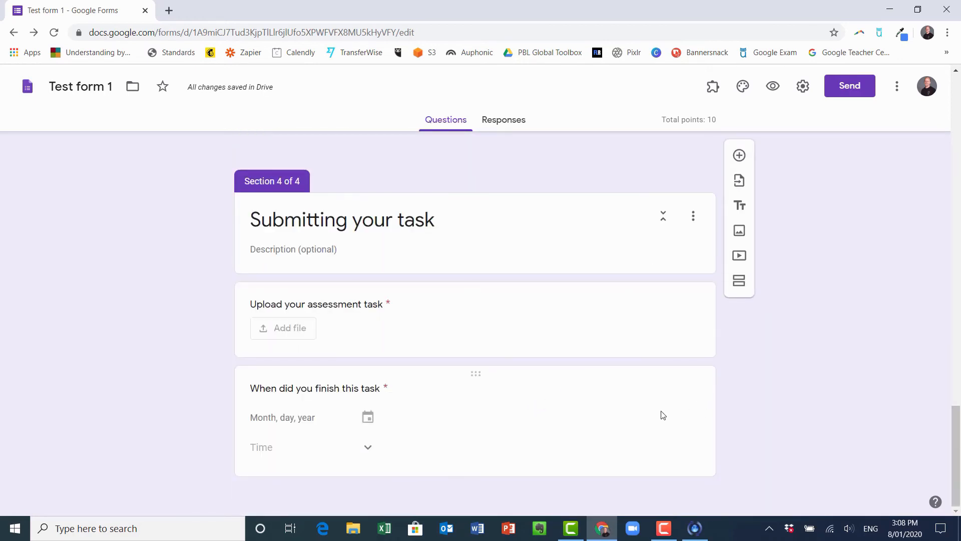
# Step: Start importing questions from another form and choose "Test Quiz" as the source form
pyautogui.click(662, 415)
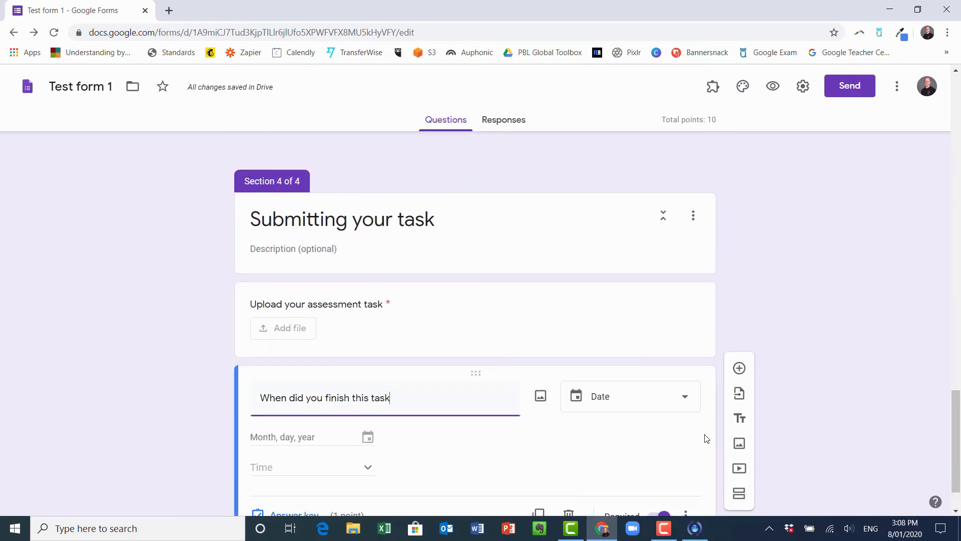
pyautogui.click(739, 400)
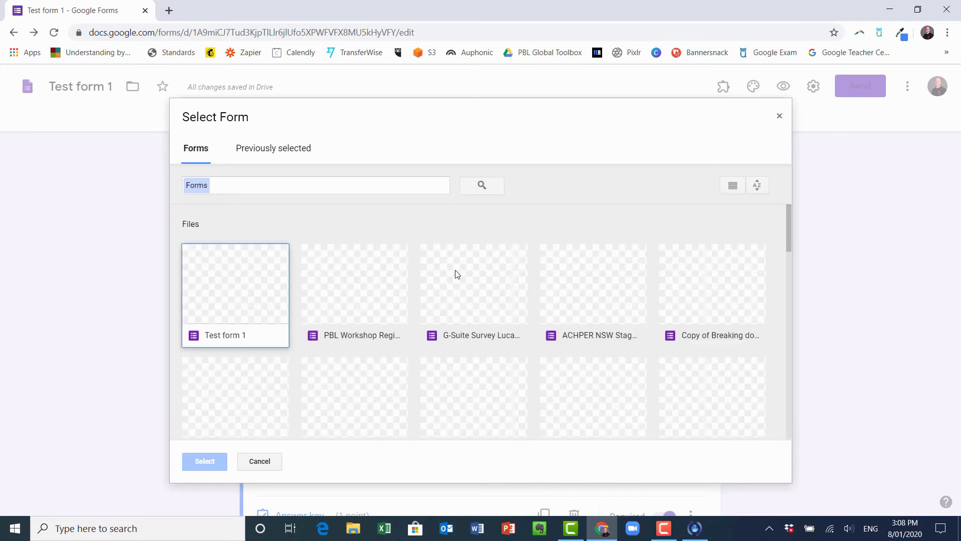
pyautogui.scroll(-4, 463, 288)
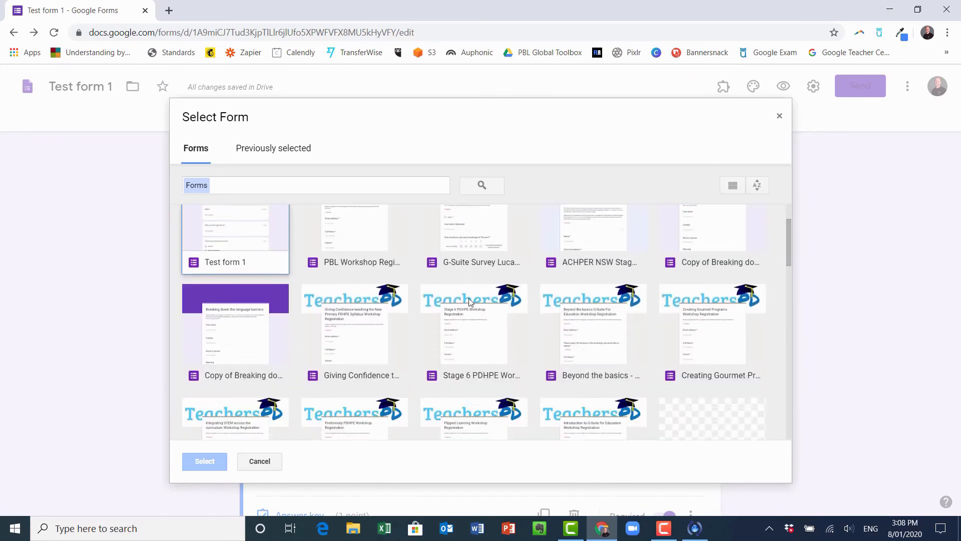
pyautogui.scroll(-5, 471, 300)
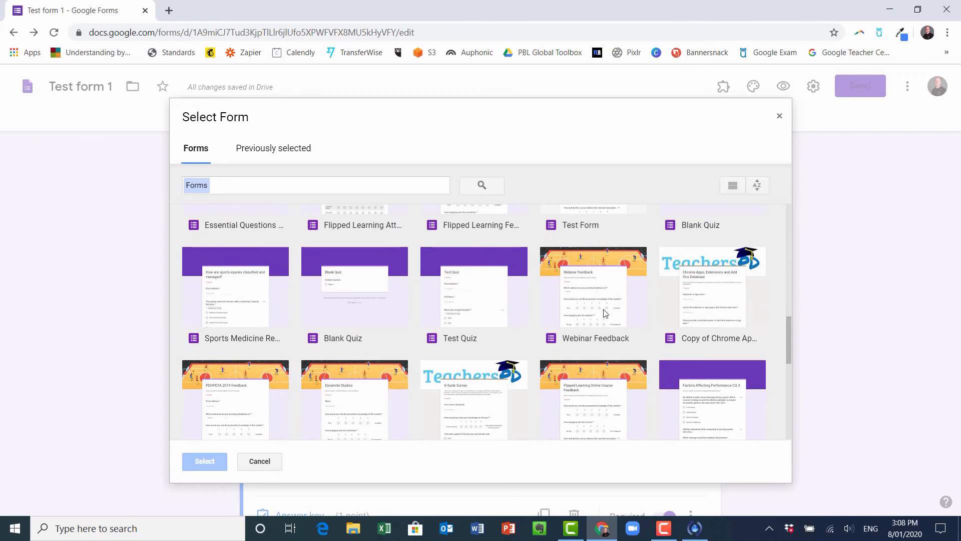
pyautogui.click(482, 310)
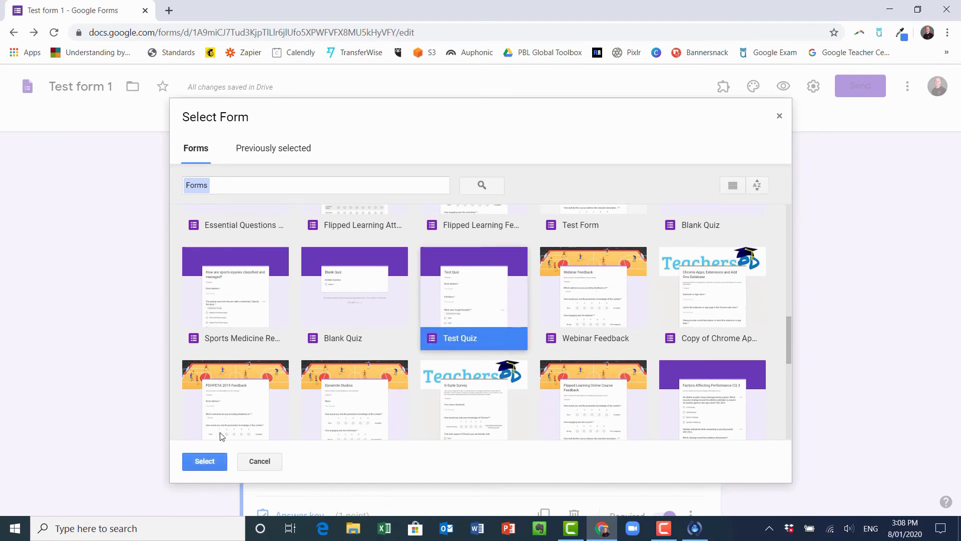
pyautogui.click(204, 460)
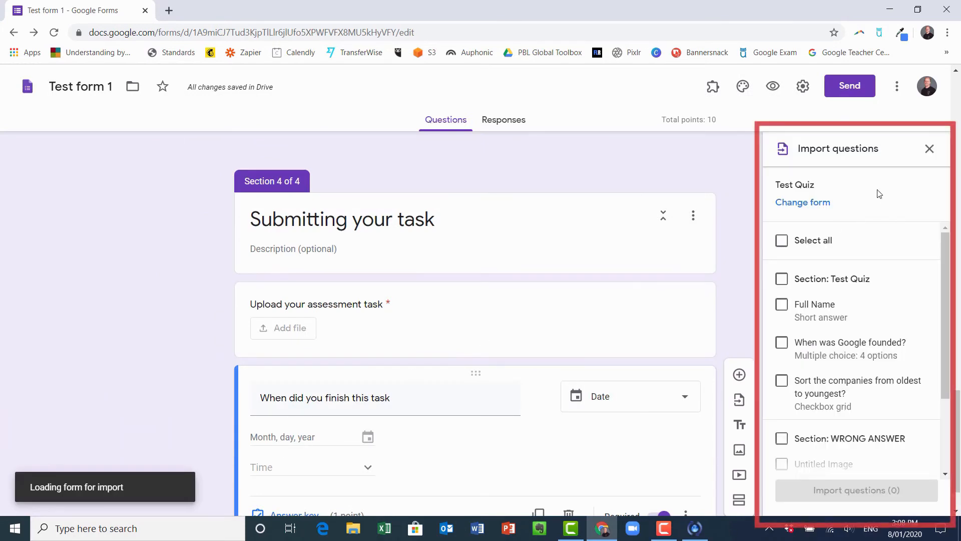
# Step: Import the "When was Google founded?" and "Sort the companies from oldest to youngest?" questions from Test Quiz
pyautogui.scroll(-3, 847, 340)
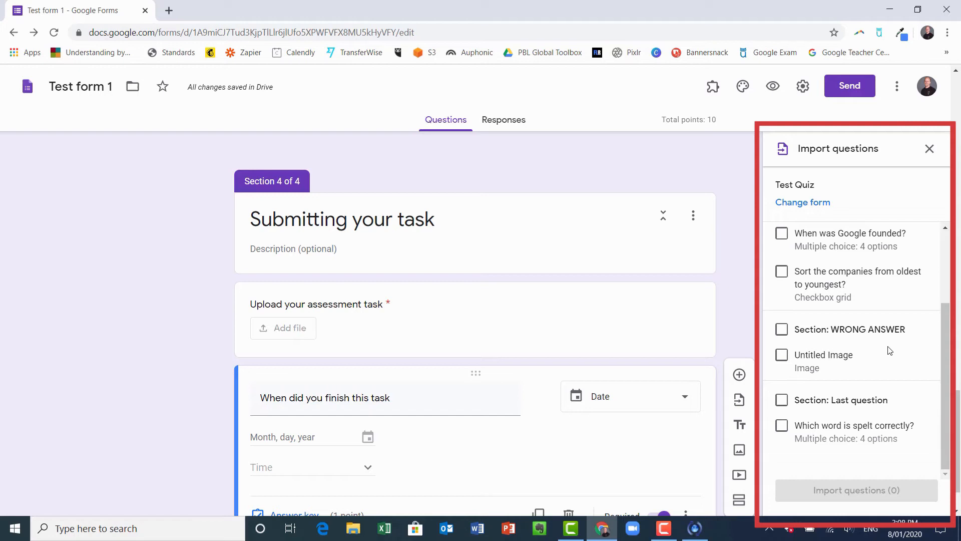
pyautogui.scroll(1, 890, 350)
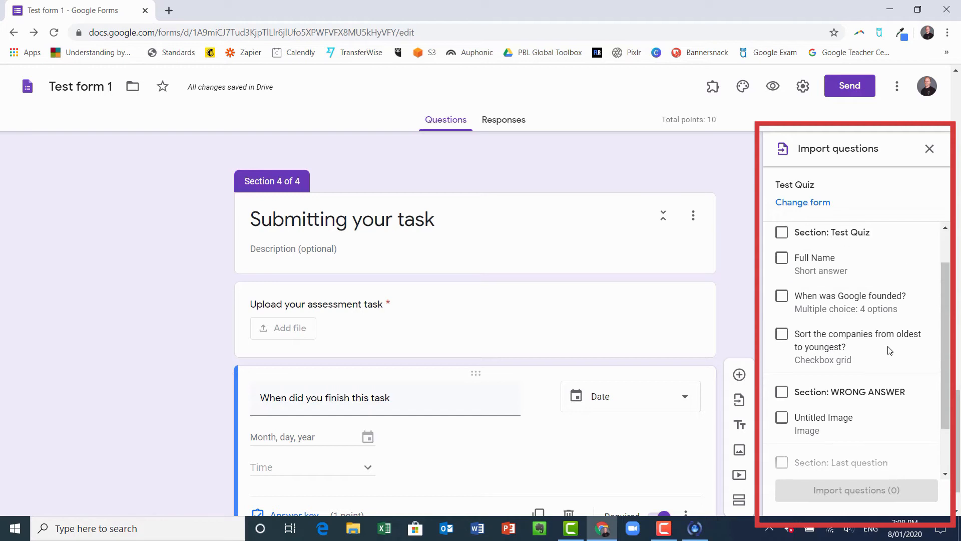
pyautogui.click(782, 335)
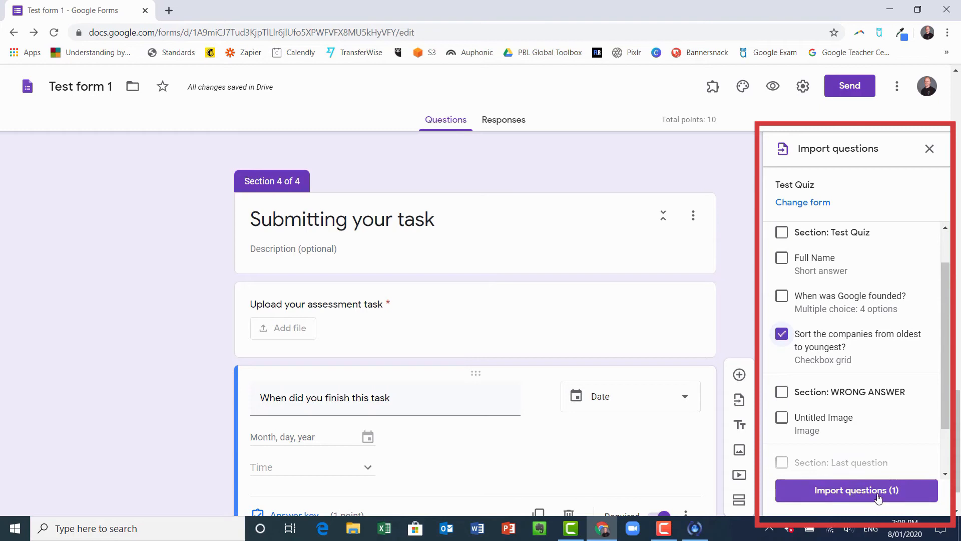
pyautogui.click(782, 297)
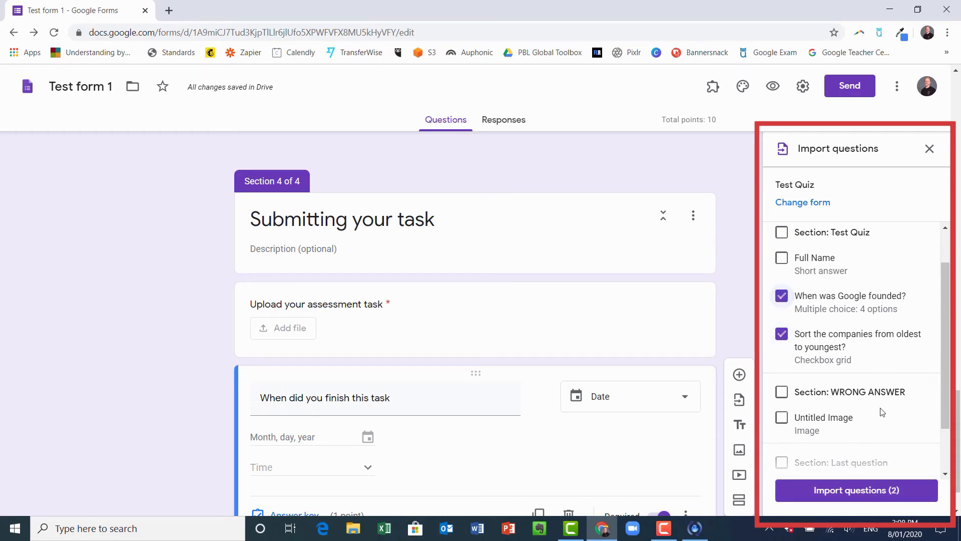
pyautogui.click(876, 493)
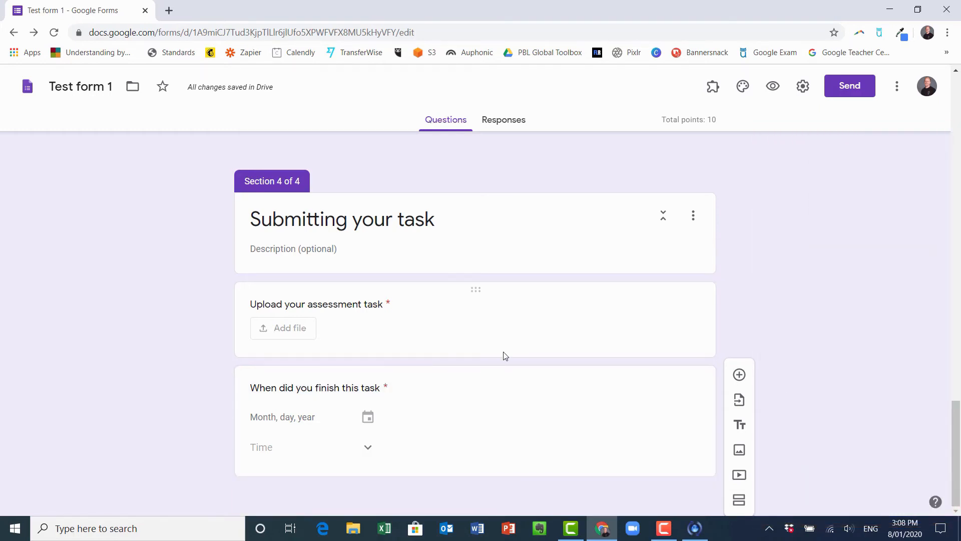
# Step: Look through the form's sections for the imported questions and examine their images, answer options and grid
pyautogui.scroll(6, 539, 331)
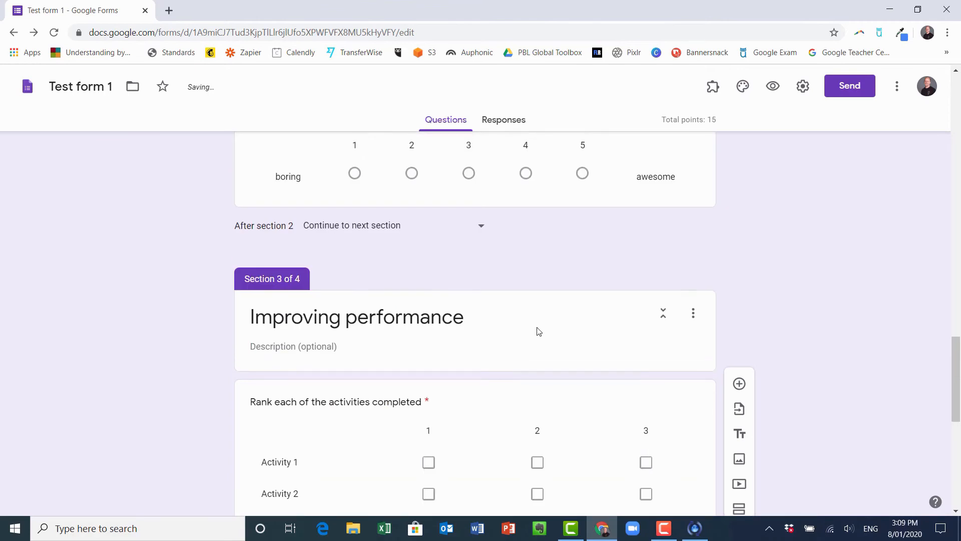
pyautogui.scroll(-12, 538, 331)
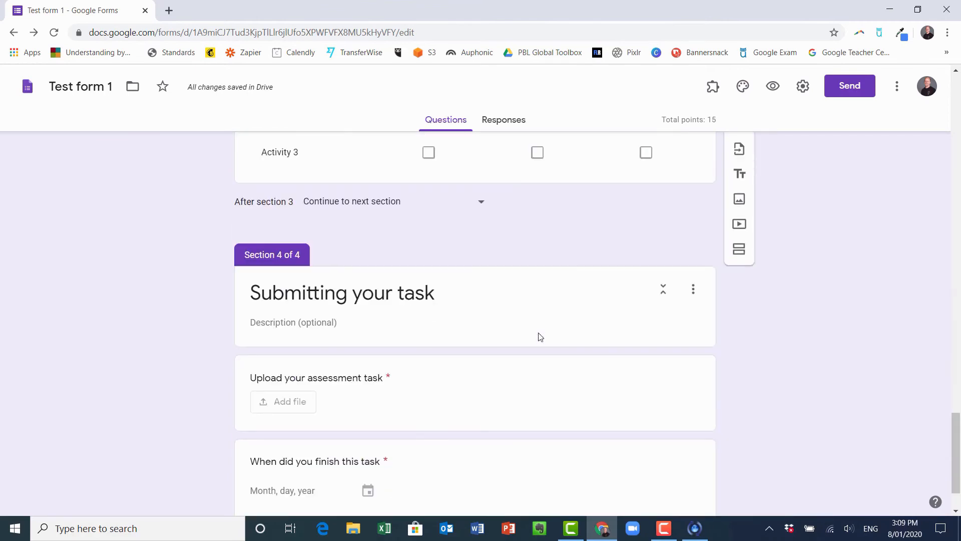
pyautogui.scroll(20, 541, 341)
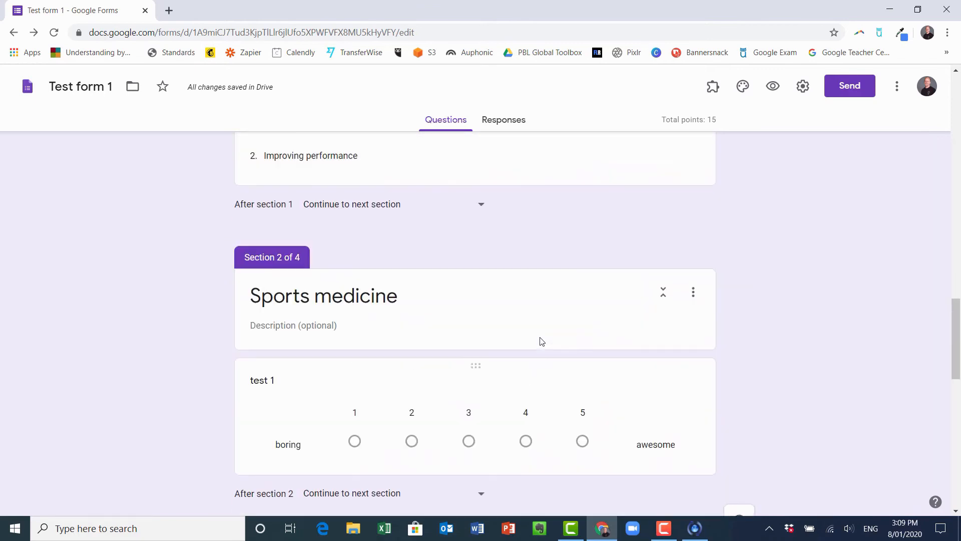
pyautogui.scroll(1, 541, 342)
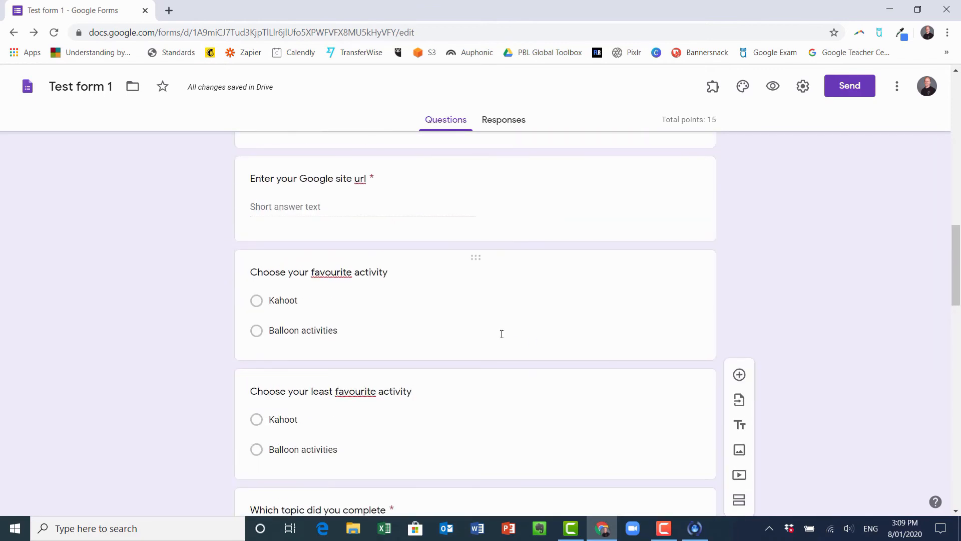
pyautogui.scroll(4, 502, 334)
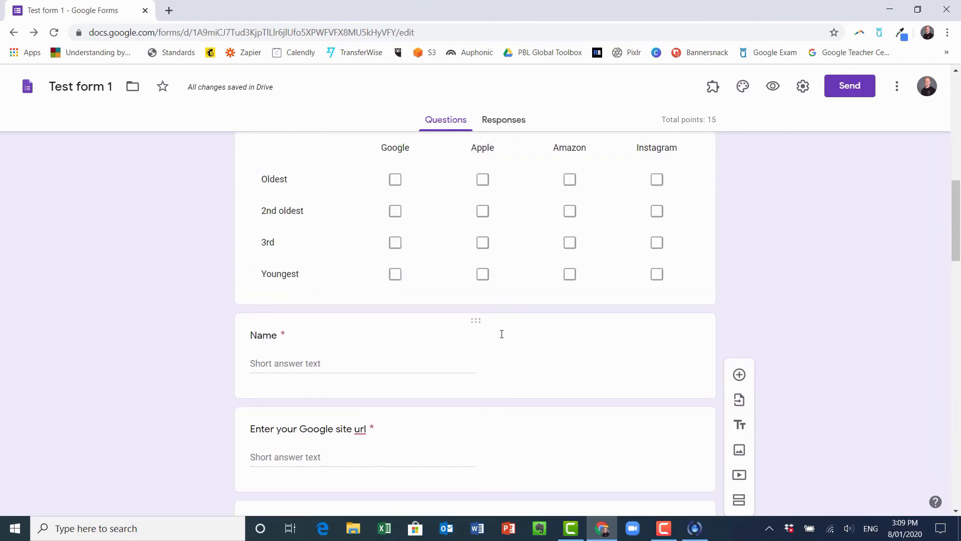
pyautogui.scroll(4, 362, 382)
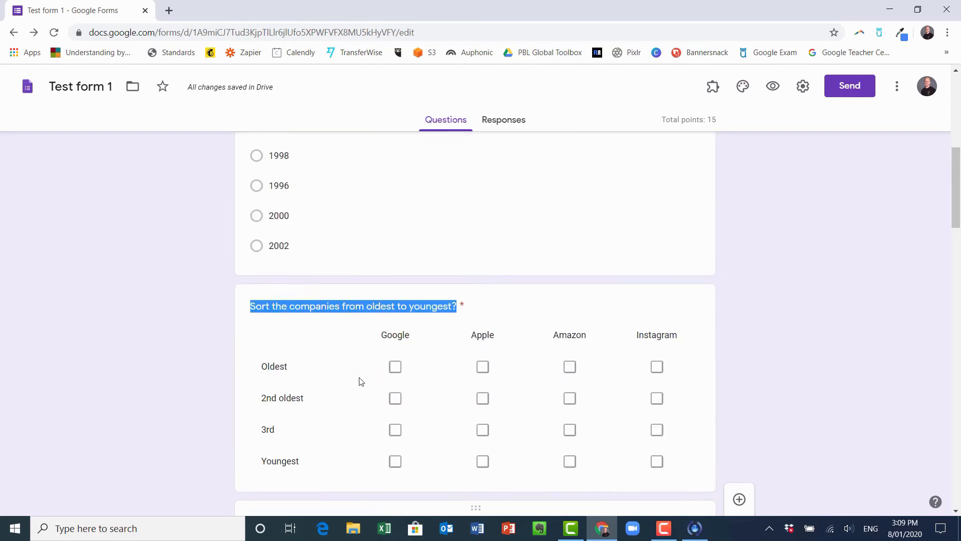
pyautogui.click(227, 374)
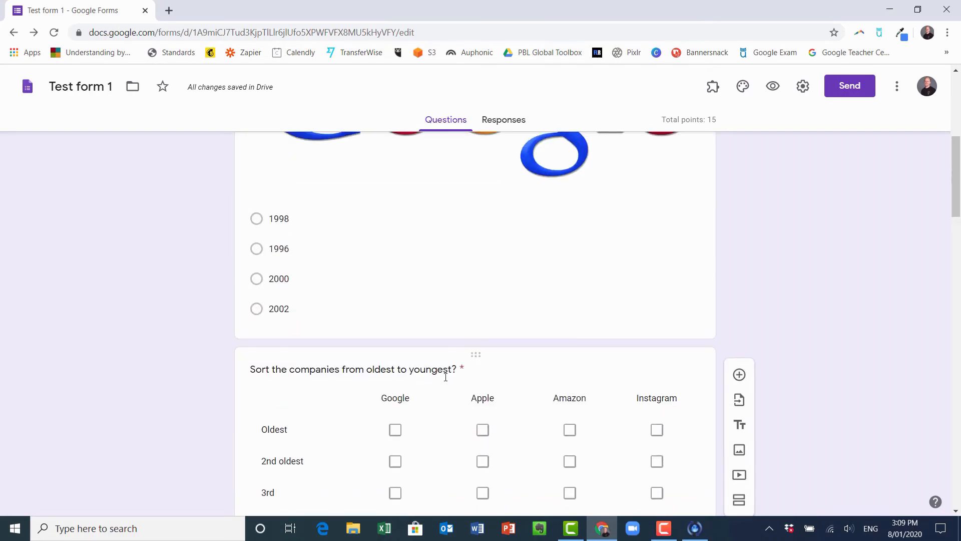
pyautogui.scroll(3, 549, 413)
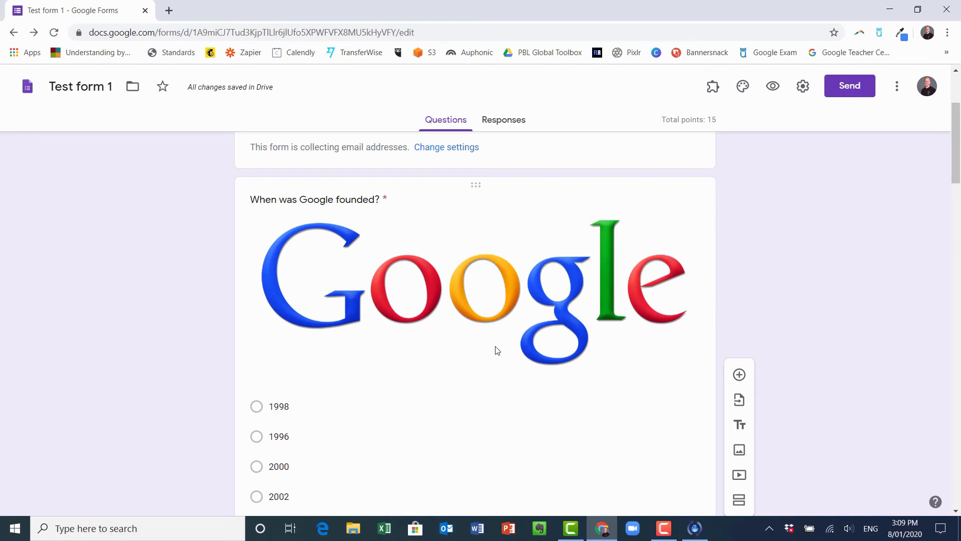
pyautogui.scroll(3, 497, 350)
pyautogui.scroll(-6, 453, 360)
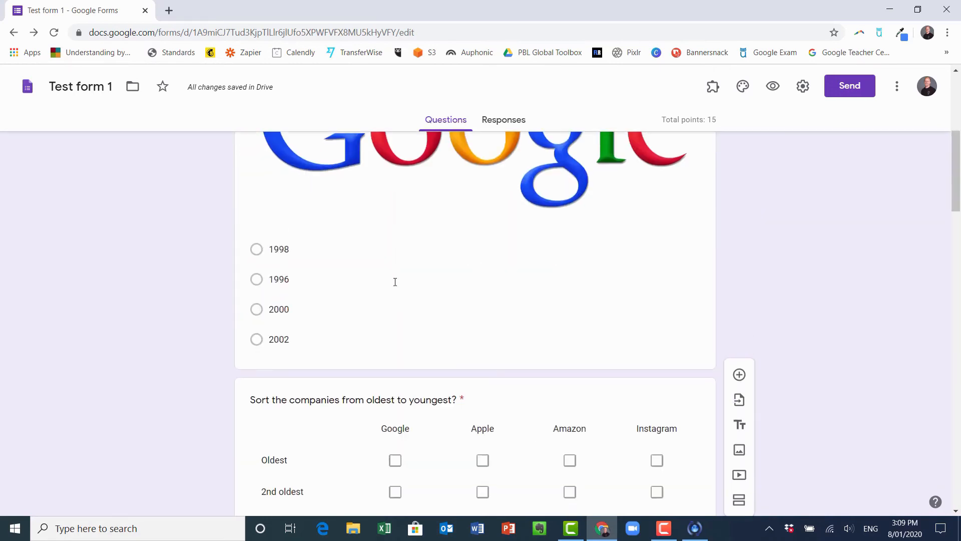
pyautogui.scroll(3, 451, 330)
# Step: Open the answer key of "When was Google founded?", review its feedback for correct and incorrect answers, and close it
pyautogui.click(459, 336)
pyautogui.scroll(-5, 453, 350)
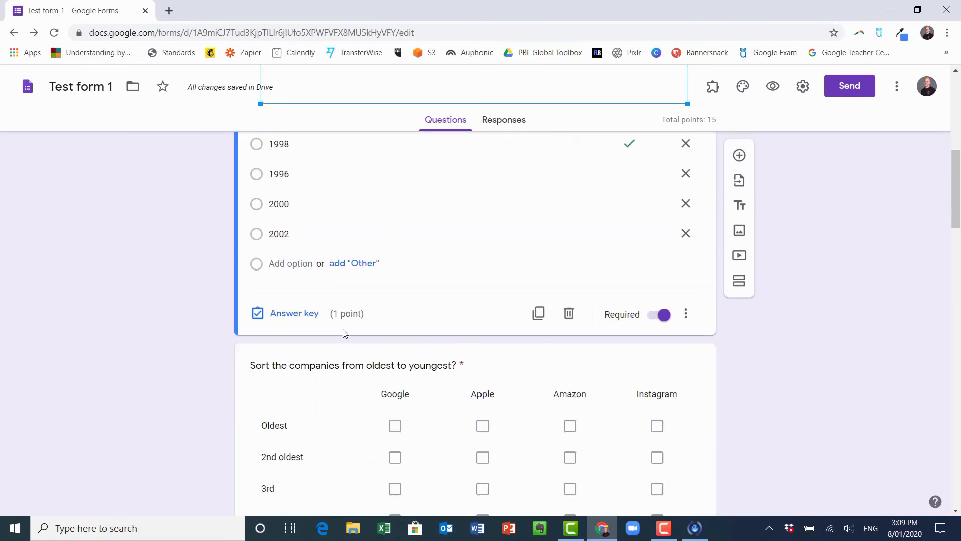
pyautogui.click(299, 314)
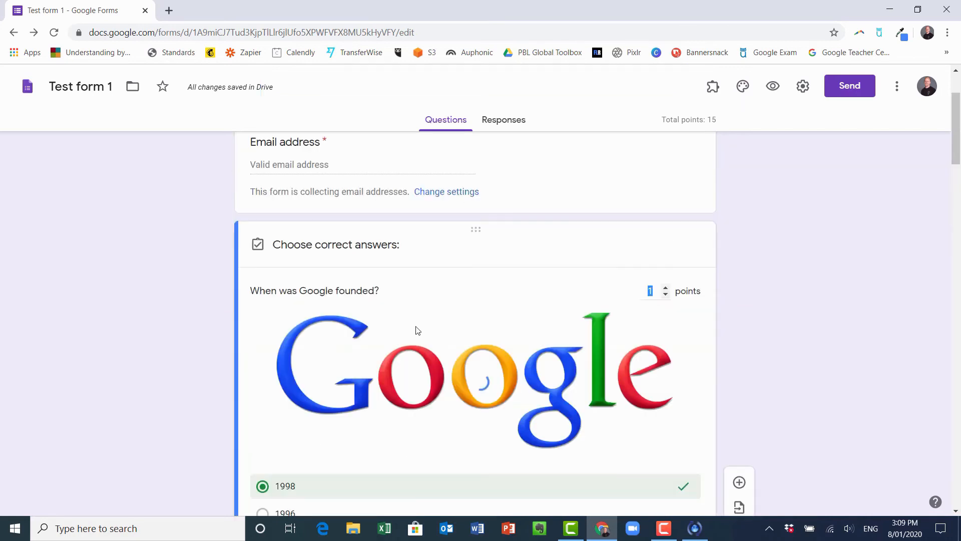
pyautogui.scroll(-7, 467, 399)
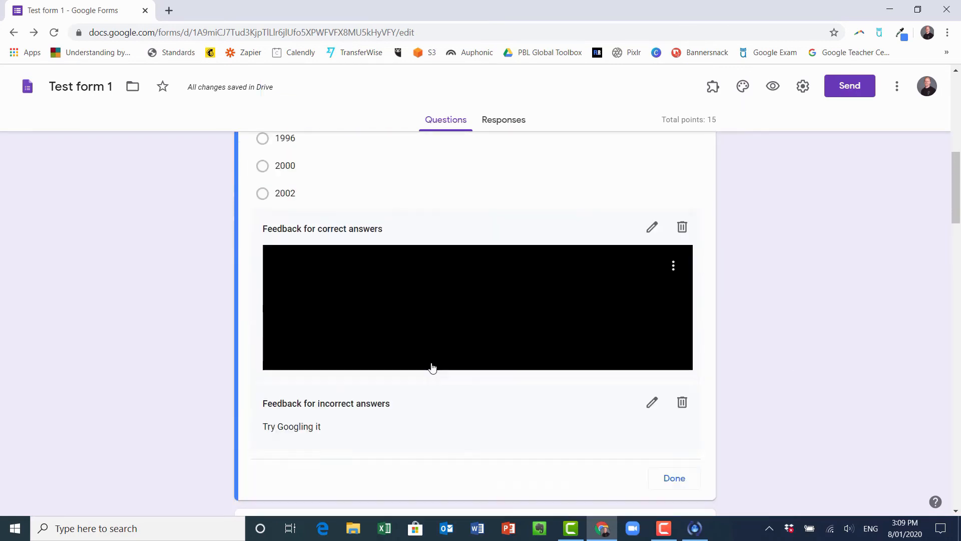
pyautogui.scroll(-2, 432, 367)
pyautogui.scroll(2, 414, 295)
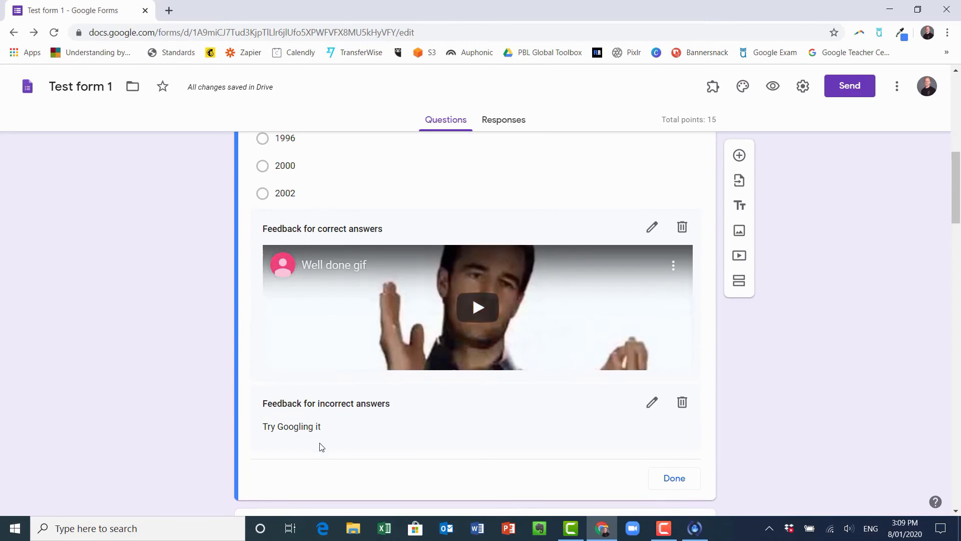
pyautogui.scroll(-3, 378, 402)
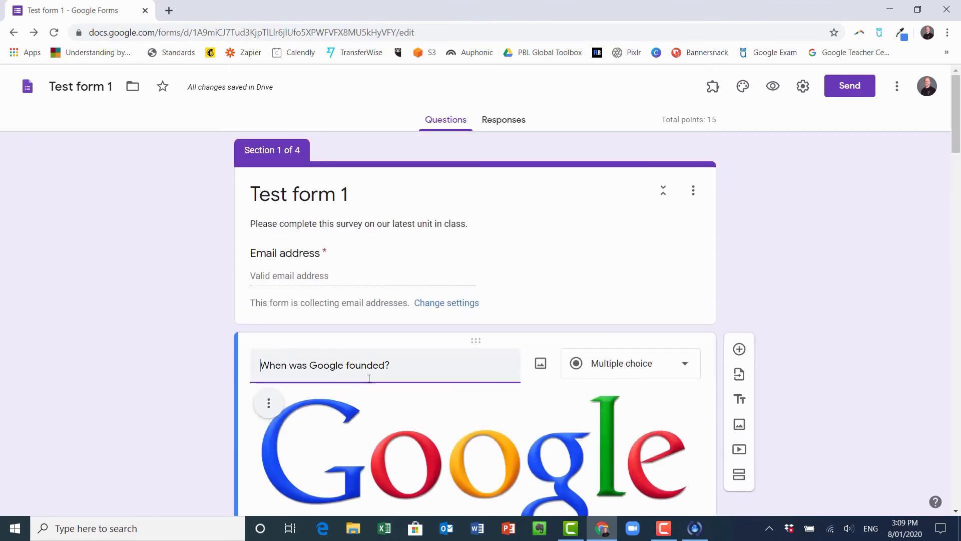
# Step: Check the list of add-ons installed for the form and close it
pyautogui.scroll(-2, 372, 437)
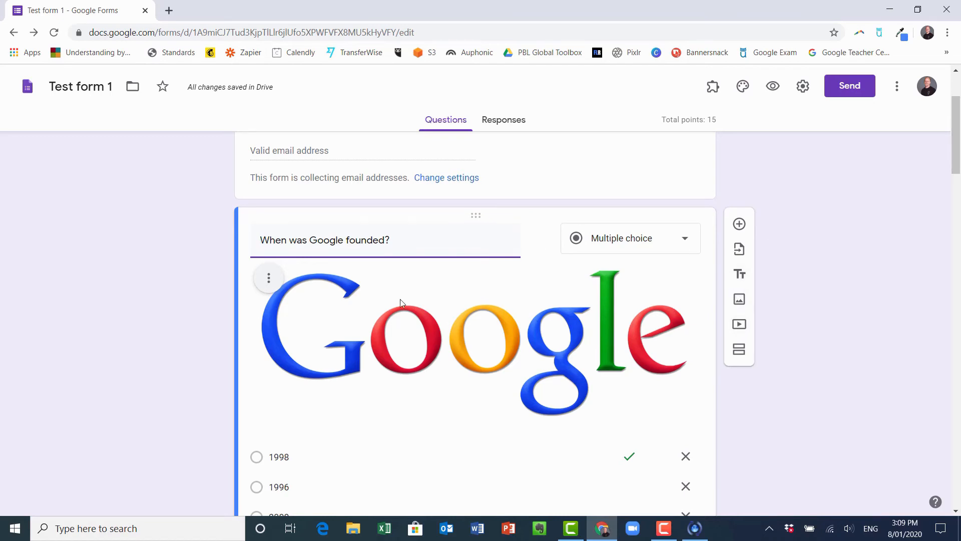
pyautogui.scroll(-10, 456, 373)
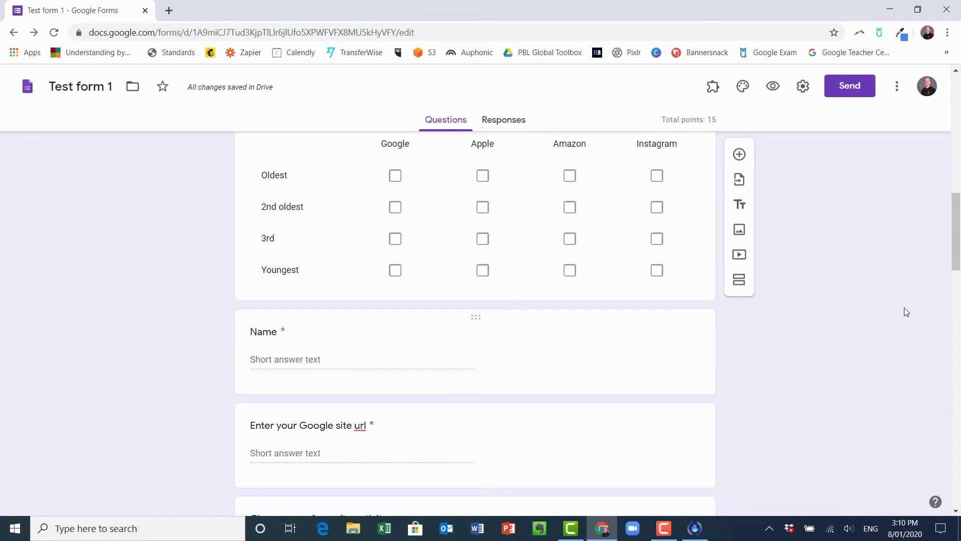
pyautogui.click(717, 94)
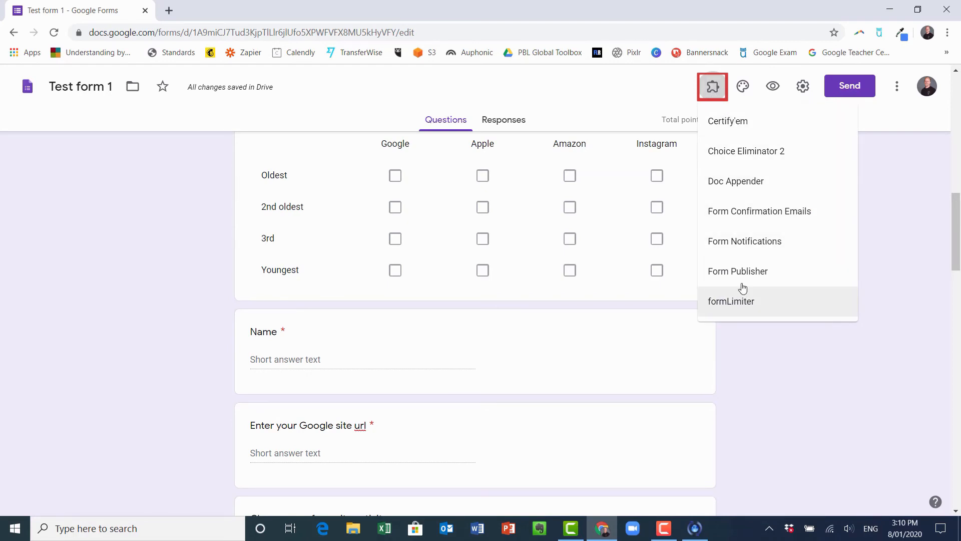
pyautogui.click(873, 146)
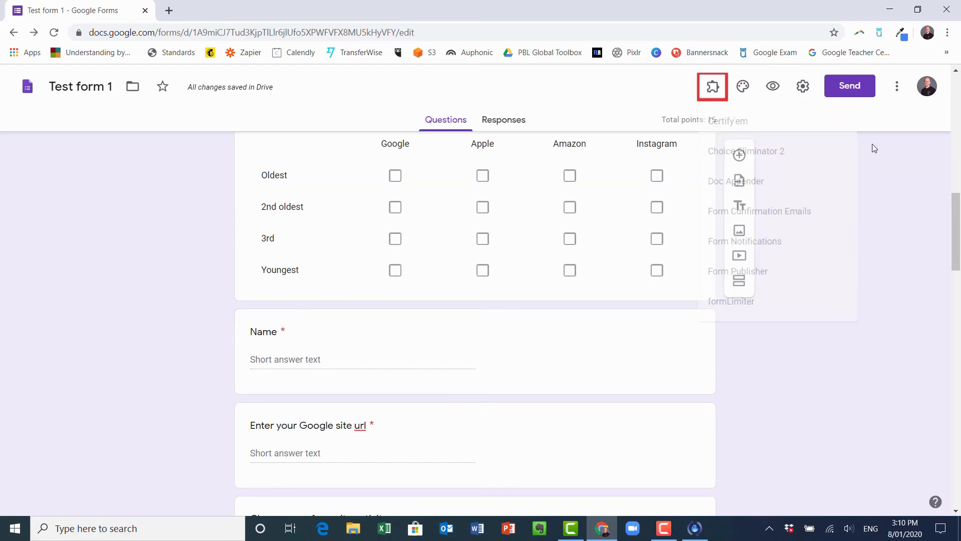
# Step: Open the G Suite Marketplace from the form and browse the add-ons that work with Forms
pyautogui.click(896, 86)
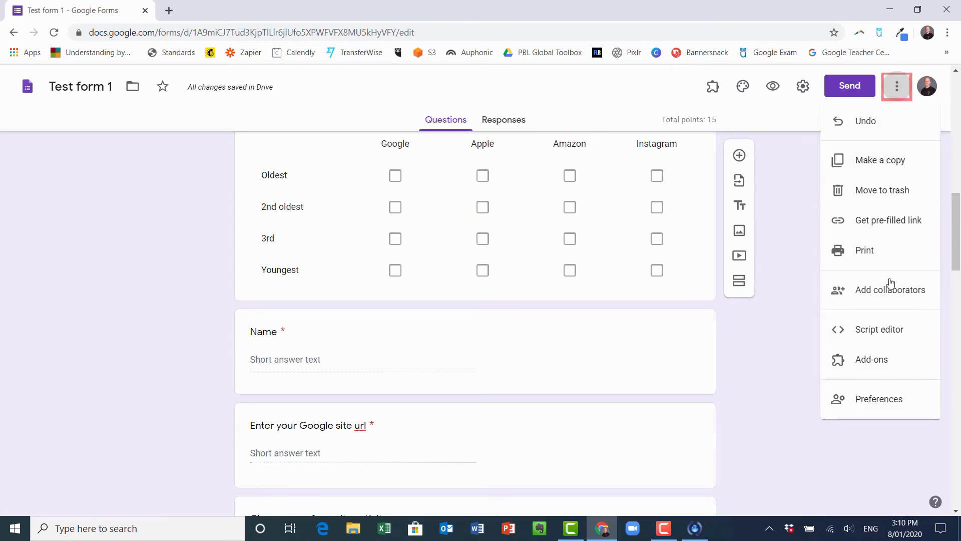
pyautogui.click(880, 364)
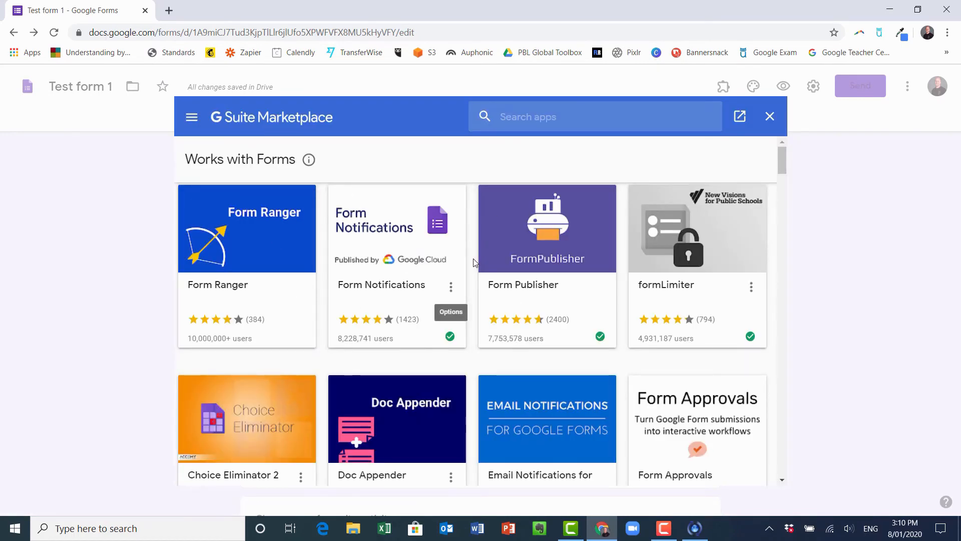
pyautogui.scroll(-2, 475, 266)
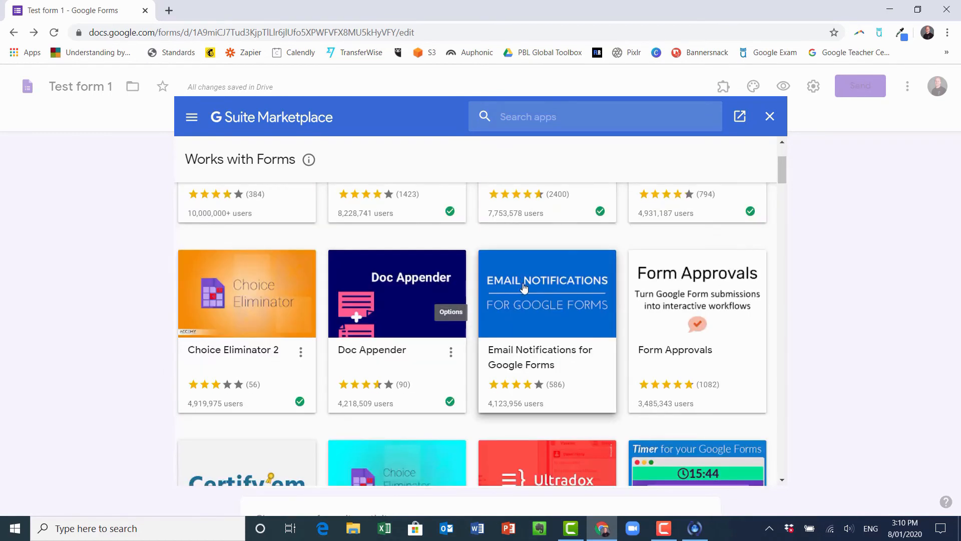
pyautogui.scroll(-4, 535, 295)
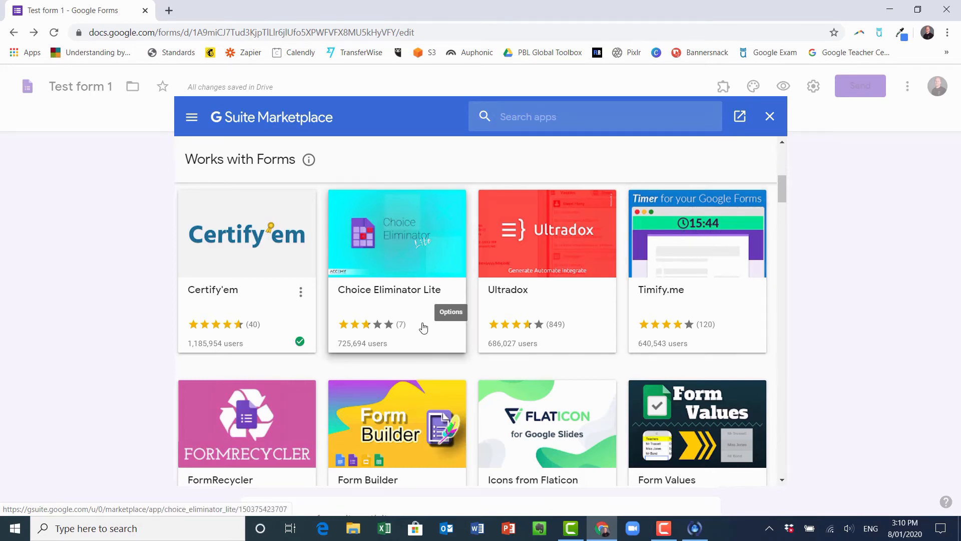
pyautogui.scroll(-7, 423, 323)
pyautogui.scroll(-2, 588, 334)
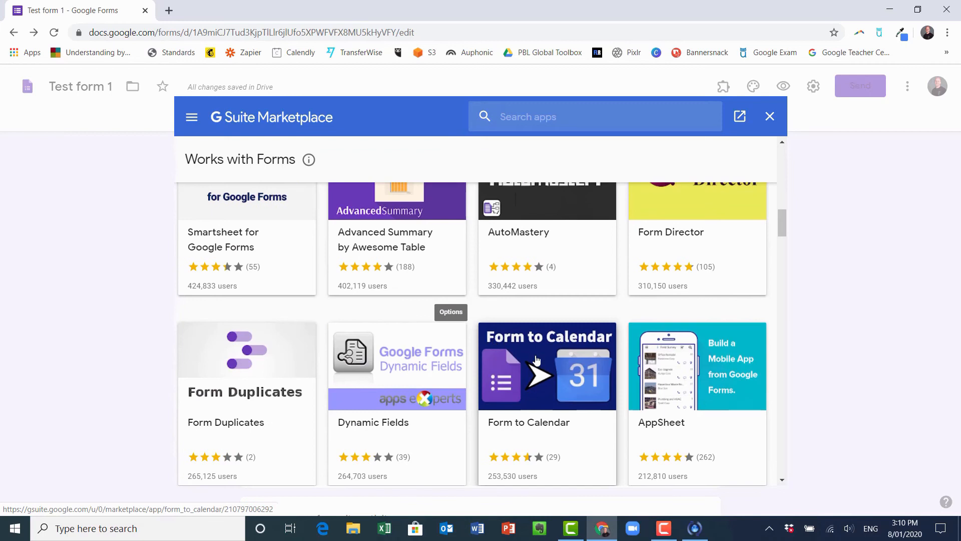
pyautogui.scroll(15, 537, 358)
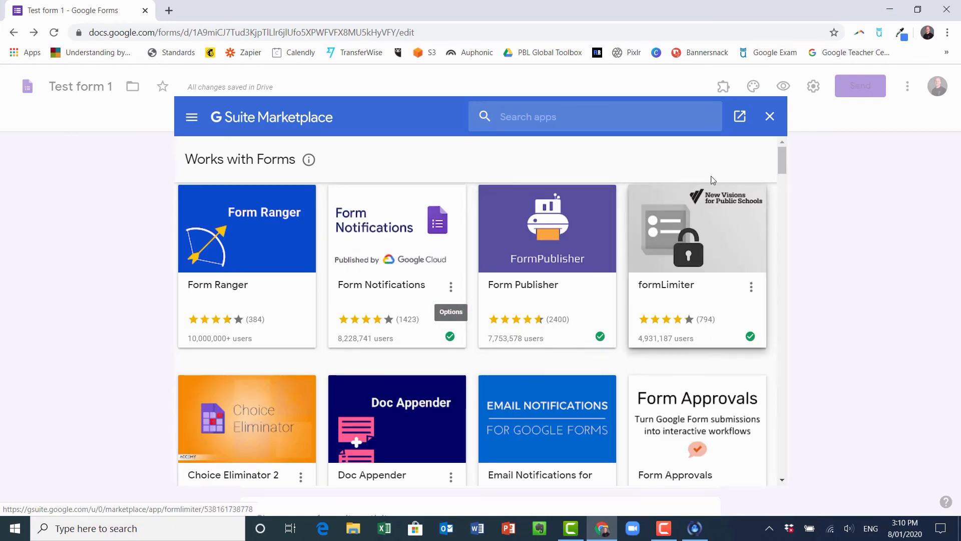
# Step: Close the add-on marketplace and set the form's header image to the colourful jelly beans photo from Work and School
pyautogui.click(771, 117)
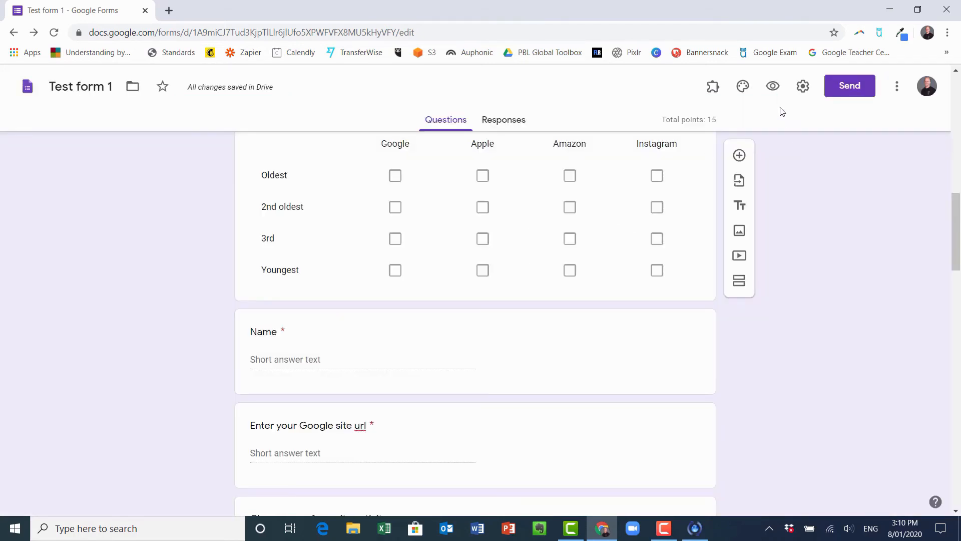
pyautogui.click(741, 87)
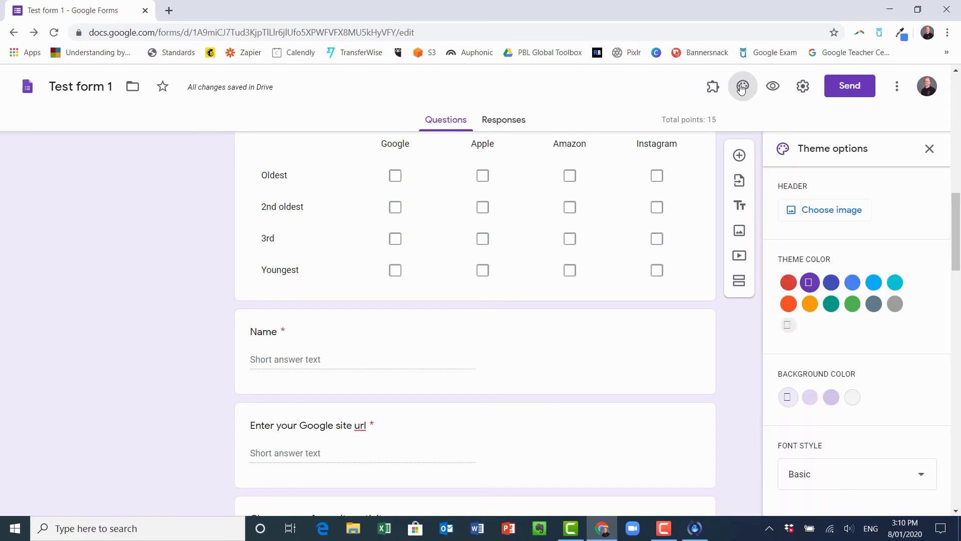
pyautogui.click(824, 211)
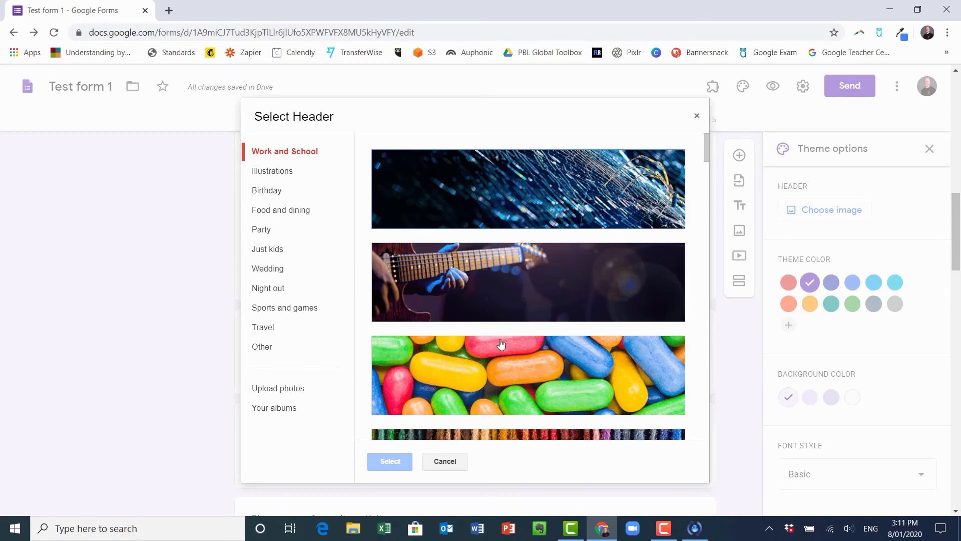
pyautogui.click(500, 380)
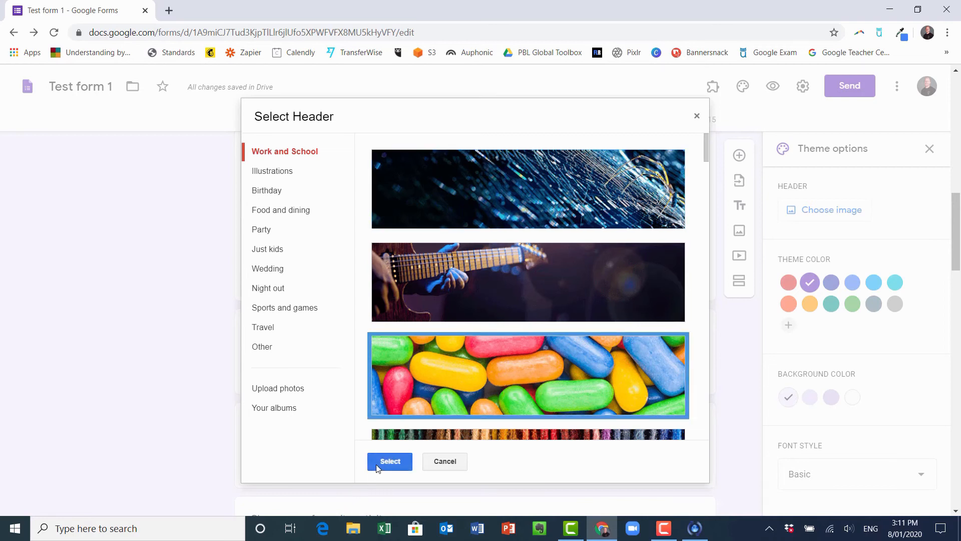
pyautogui.click(390, 461)
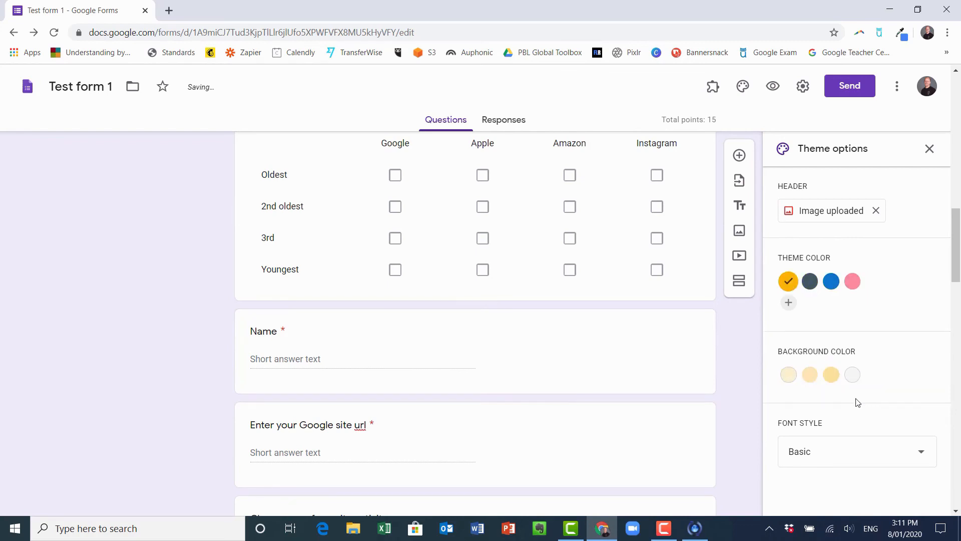
# Step: Set the form's background colour to light grey and its font style to Playful, and close the theme options
pyautogui.click(853, 376)
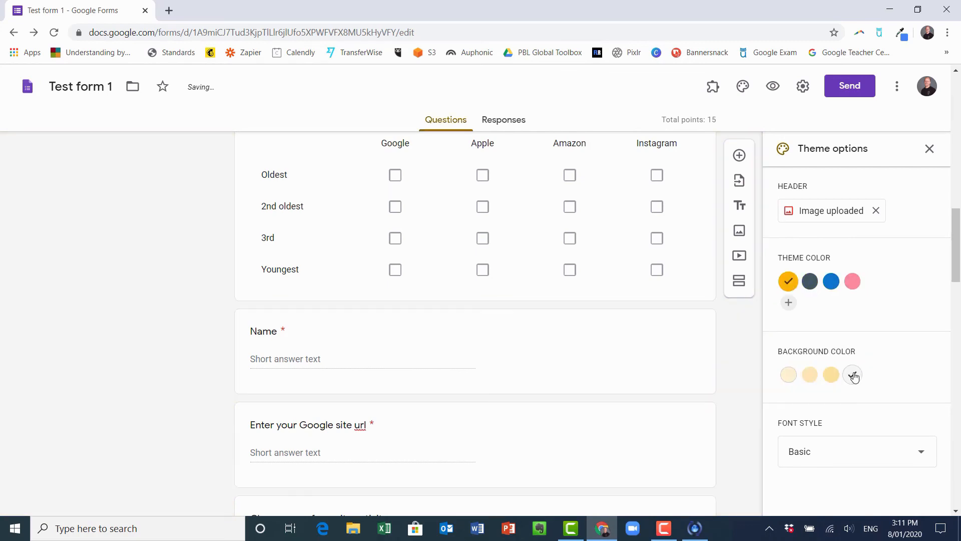
pyautogui.click(899, 453)
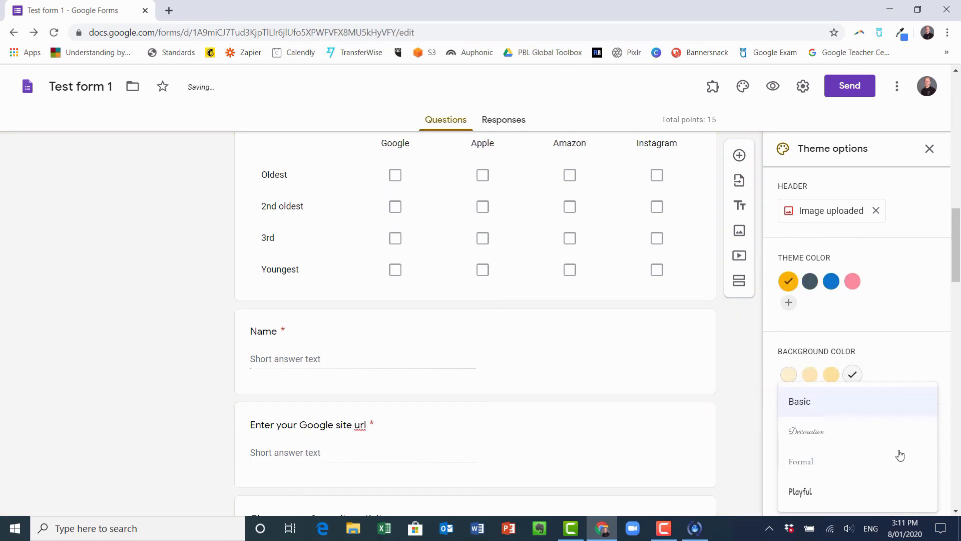
pyautogui.click(841, 488)
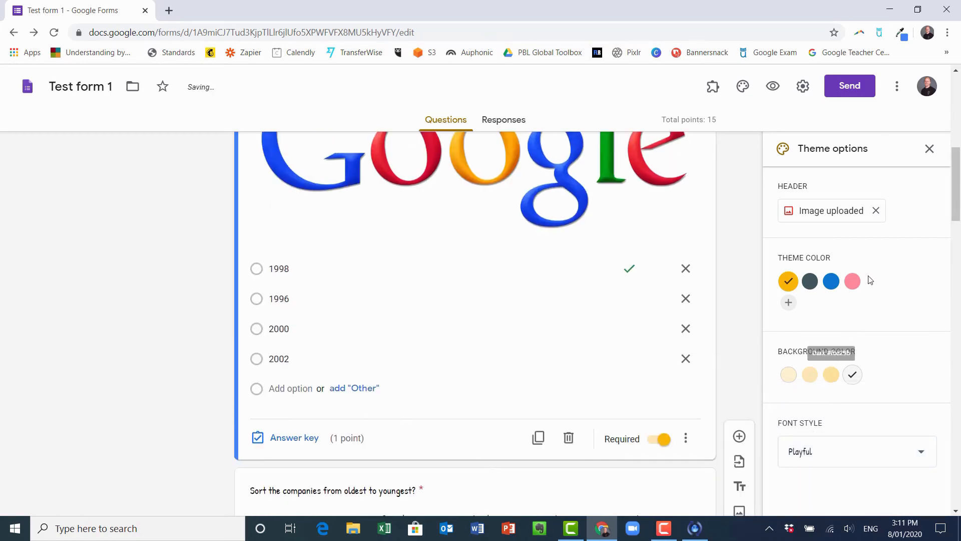
pyautogui.click(929, 148)
pyautogui.scroll(5, 445, 319)
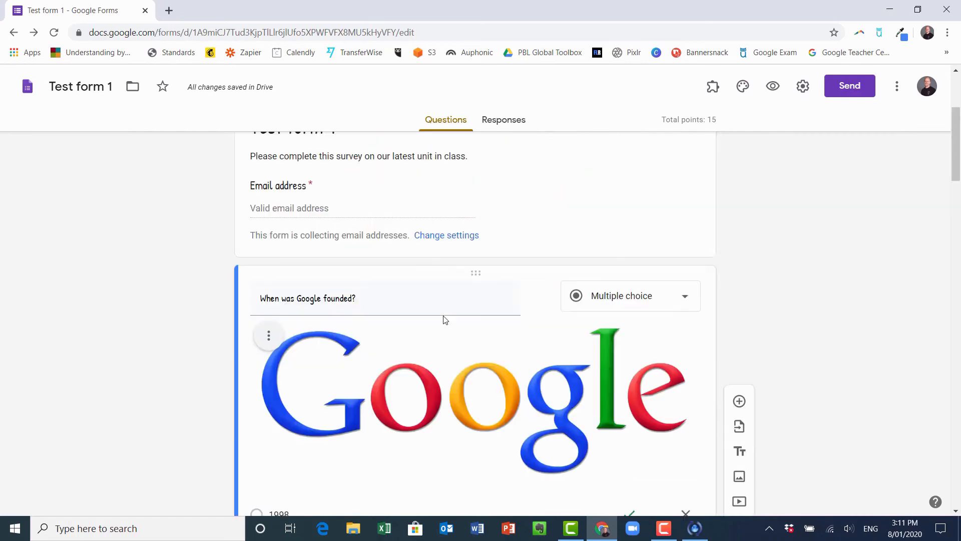
pyautogui.scroll(4, 445, 320)
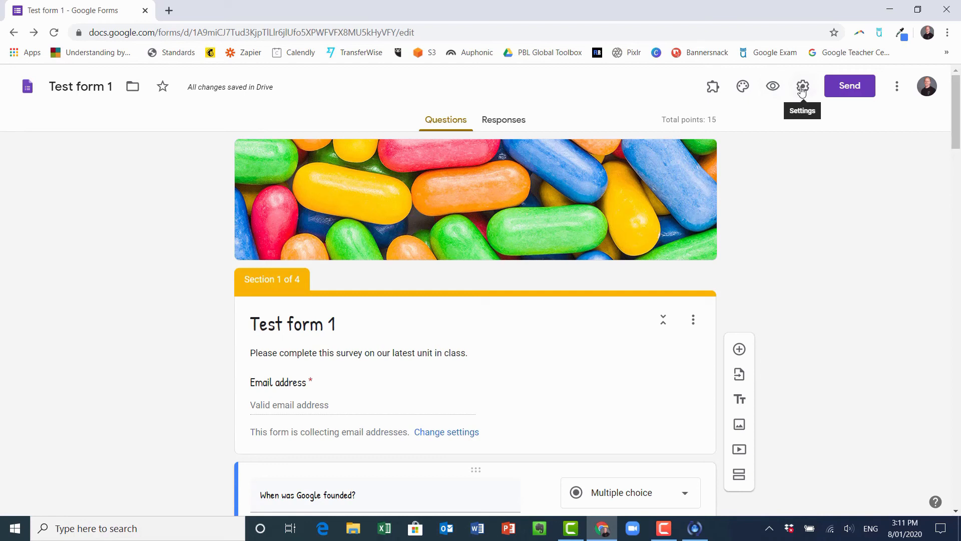
# Step: Open the form's pre-filled link page, look through the questions that can be pre-filled, and close it
pyautogui.click(897, 90)
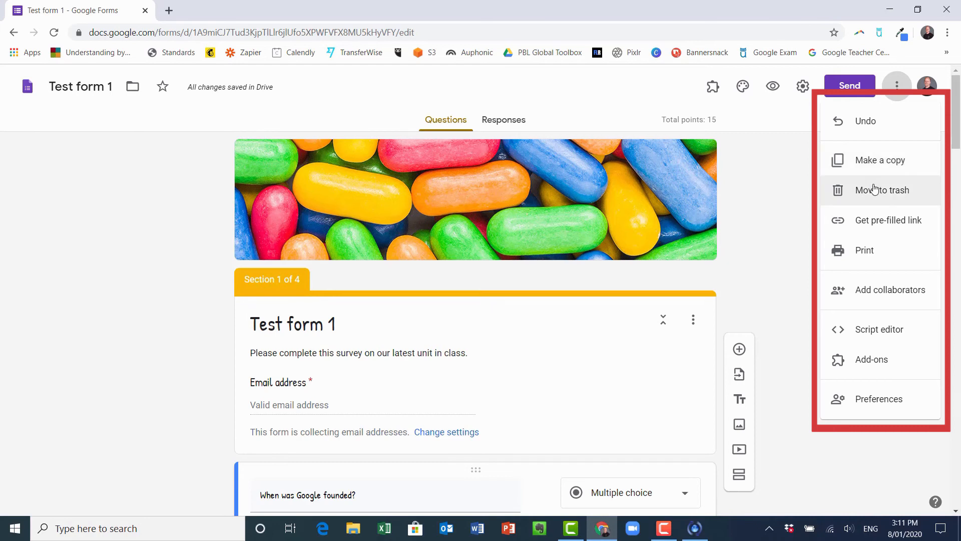
pyautogui.click(889, 227)
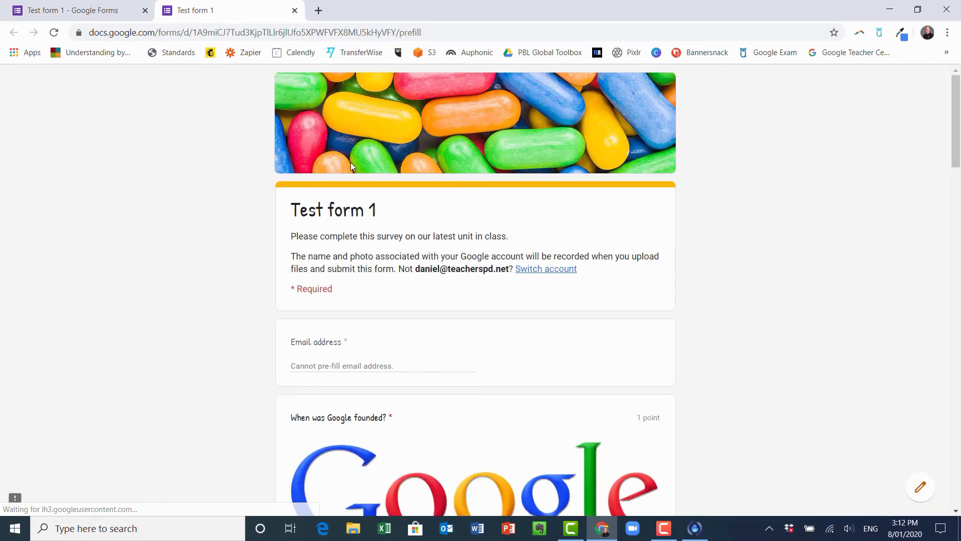
pyautogui.scroll(-2, 388, 288)
pyautogui.scroll(-5, 307, 252)
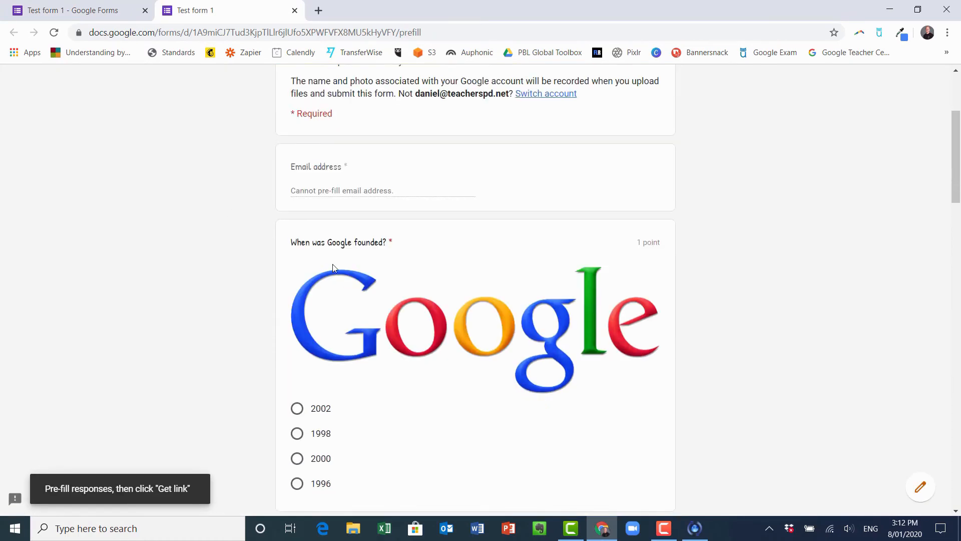
pyautogui.scroll(-6, 416, 294)
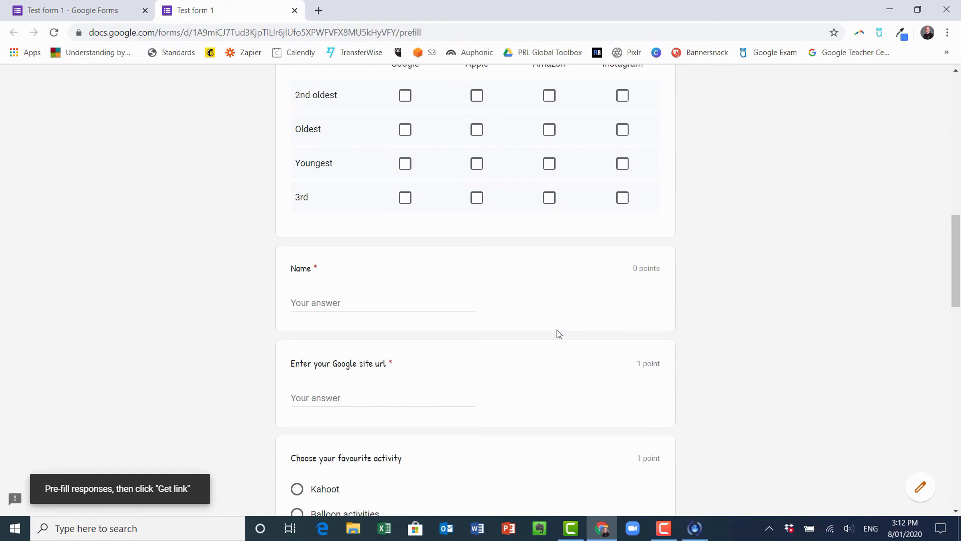
pyautogui.scroll(-10, 481, 335)
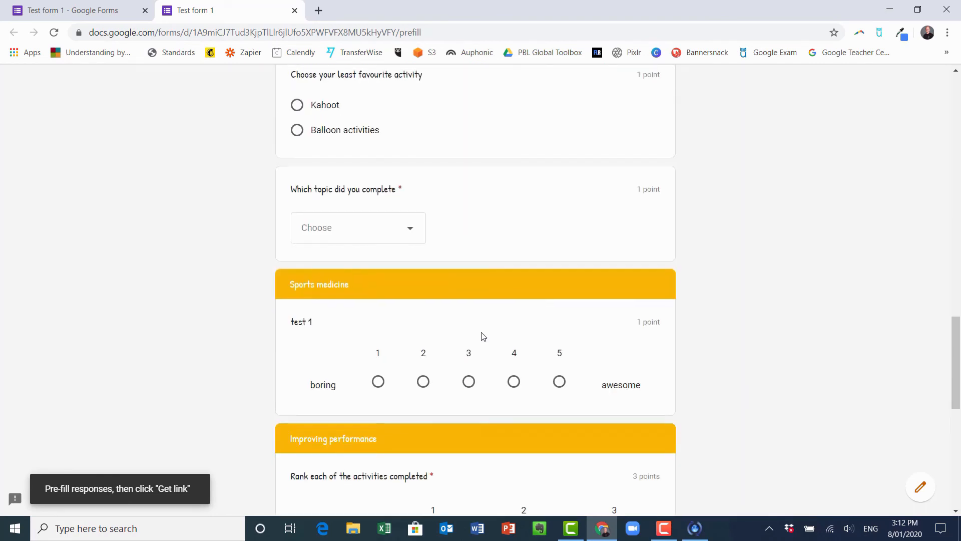
pyautogui.scroll(-9, 483, 336)
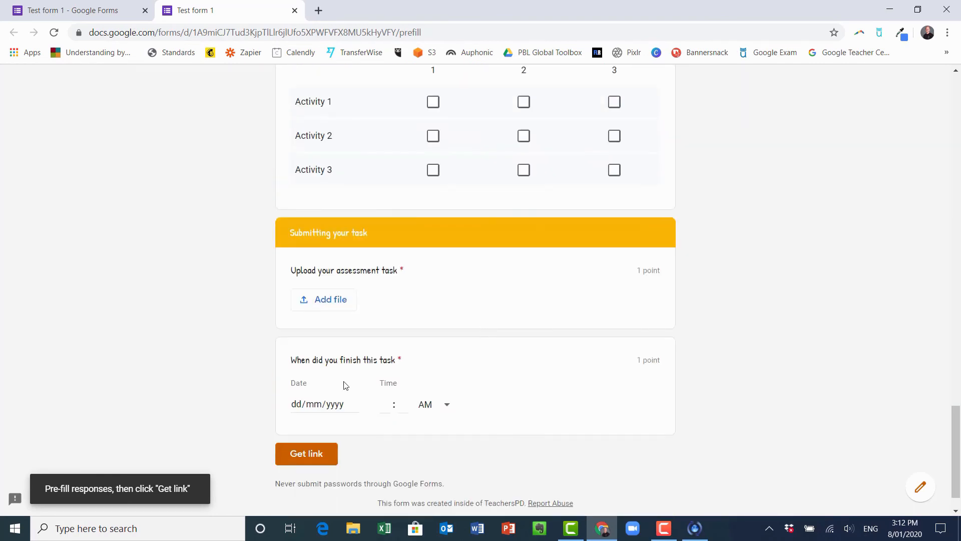
pyautogui.scroll(14, 517, 326)
pyautogui.scroll(-15, 489, 324)
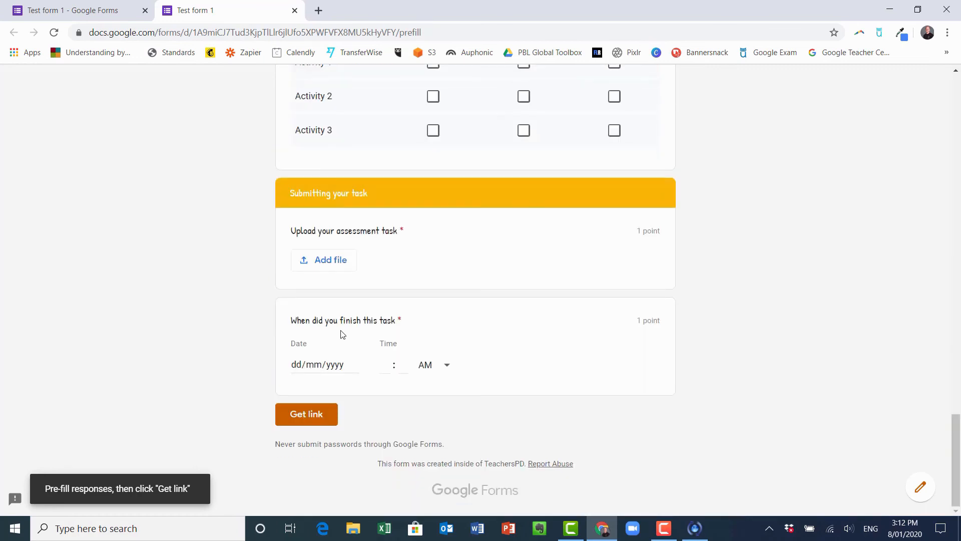
pyautogui.scroll(10, 416, 349)
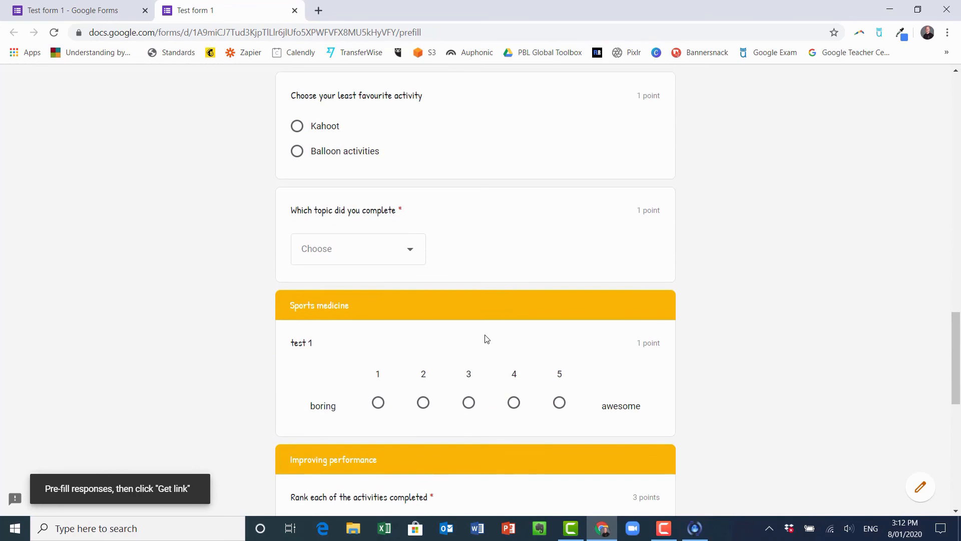
pyautogui.scroll(4, 485, 339)
pyautogui.scroll(6, 405, 215)
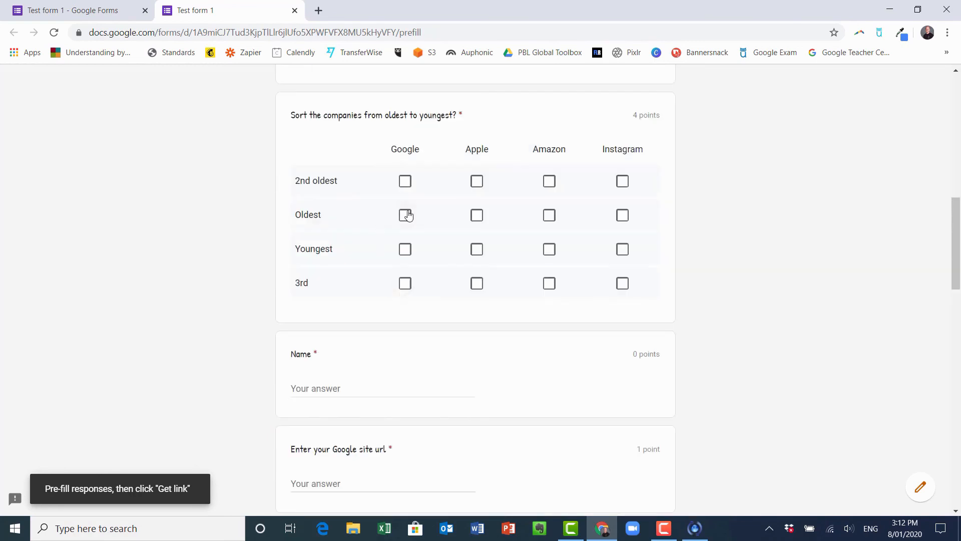
pyautogui.scroll(10, 539, 342)
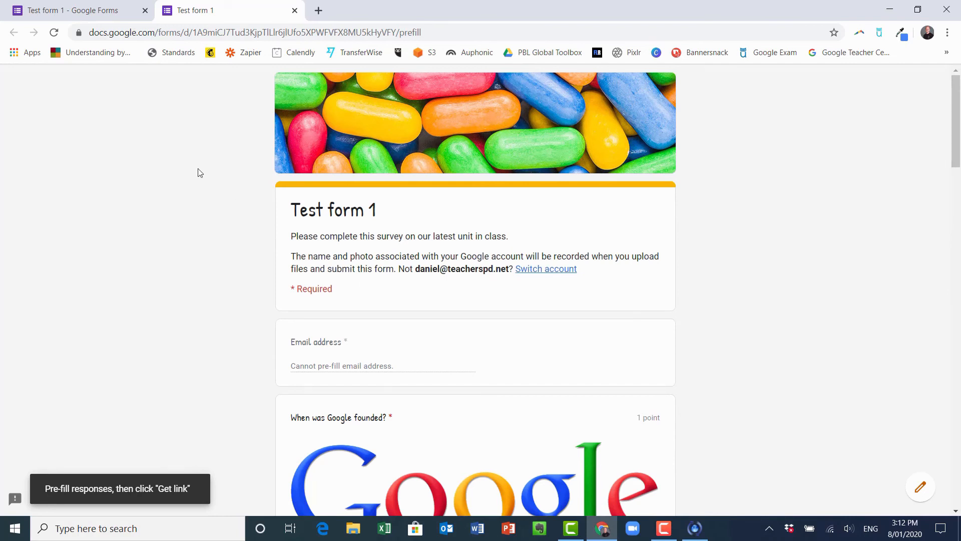
pyautogui.click(295, 10)
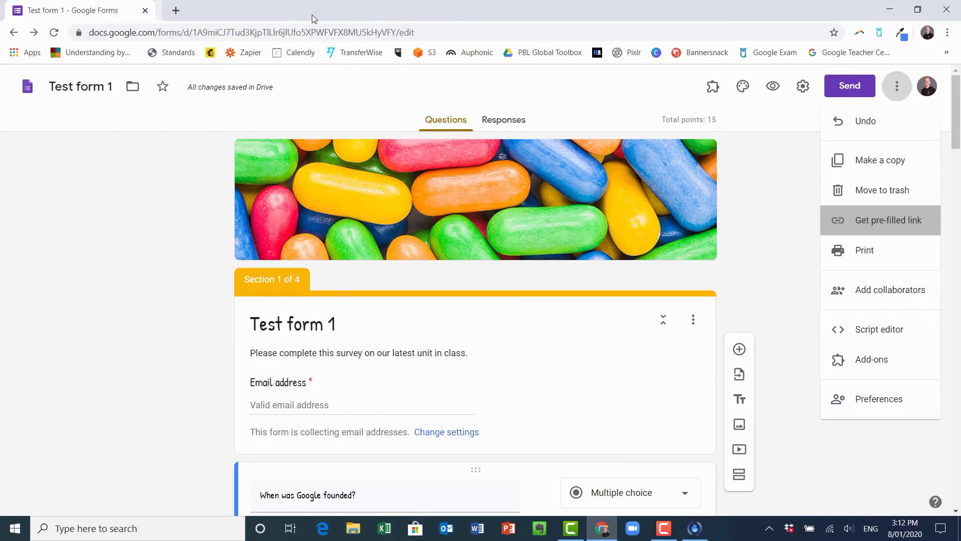
# Step: Turn on "Make questions required" in the default settings and save the preferences
pyautogui.click(899, 91)
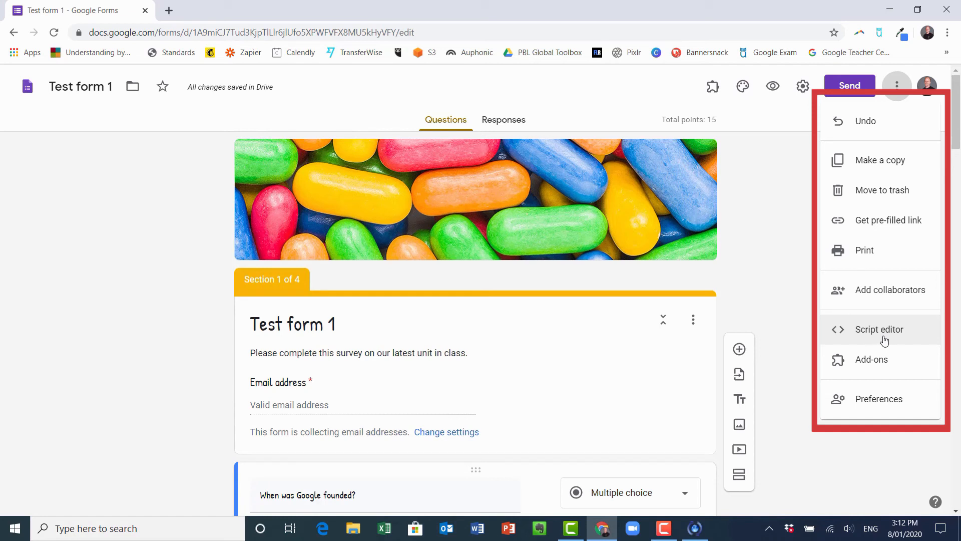
pyautogui.click(871, 402)
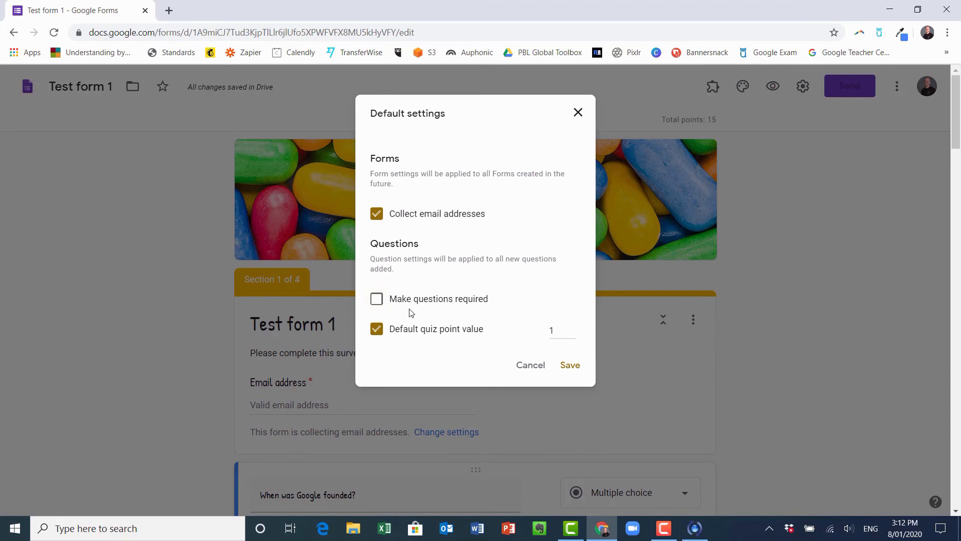
pyautogui.click(376, 300)
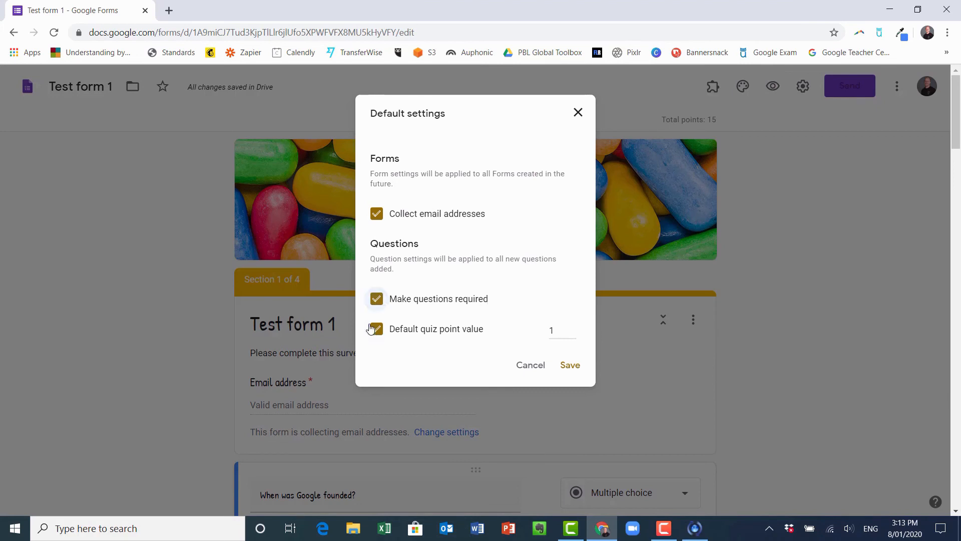
pyautogui.click(564, 365)
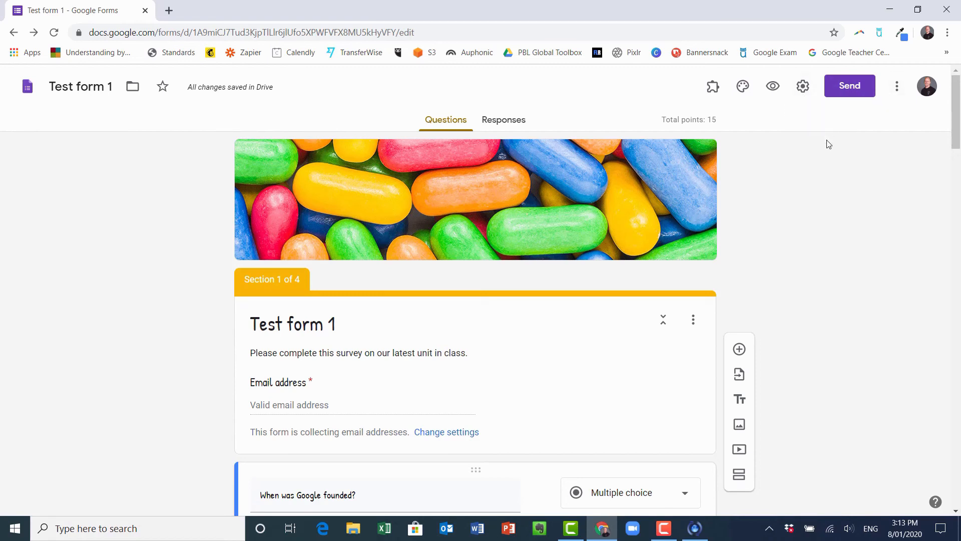
# Step: View the form's responses and review the options for managing them, including notifications, download and deletion
pyautogui.click(512, 122)
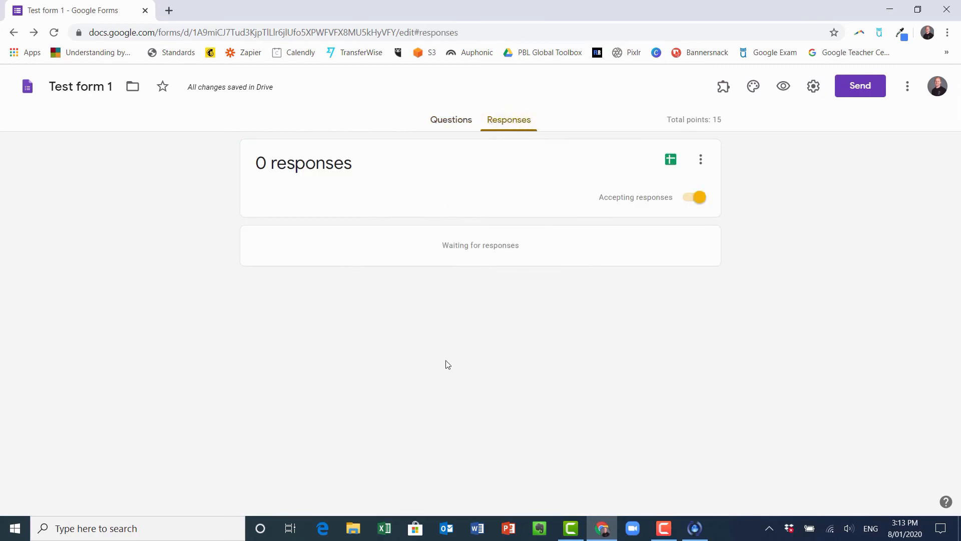
pyautogui.click(704, 159)
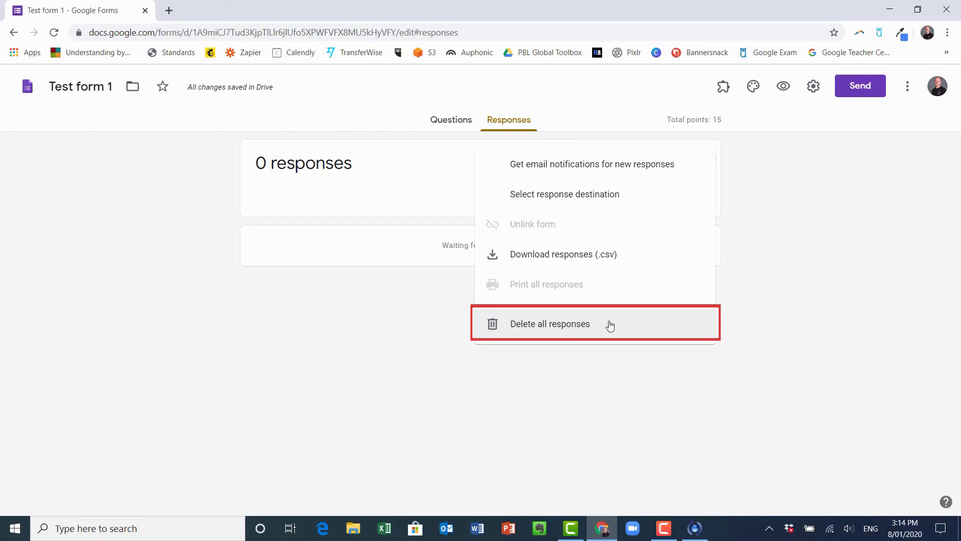
pyautogui.click(754, 239)
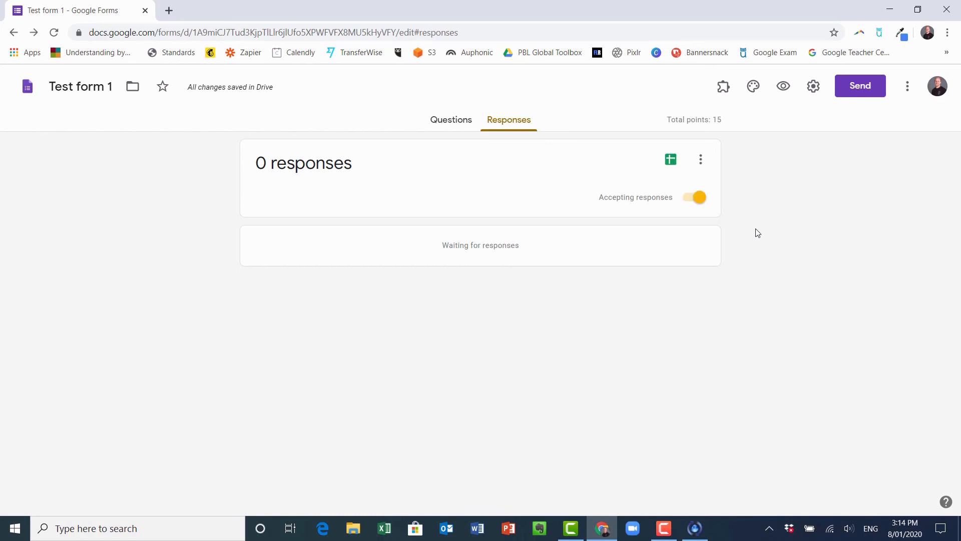
# Step: Review the response destination options, browse the existing spreadsheets that could receive responses, and cancel without choosing one
pyautogui.click(670, 159)
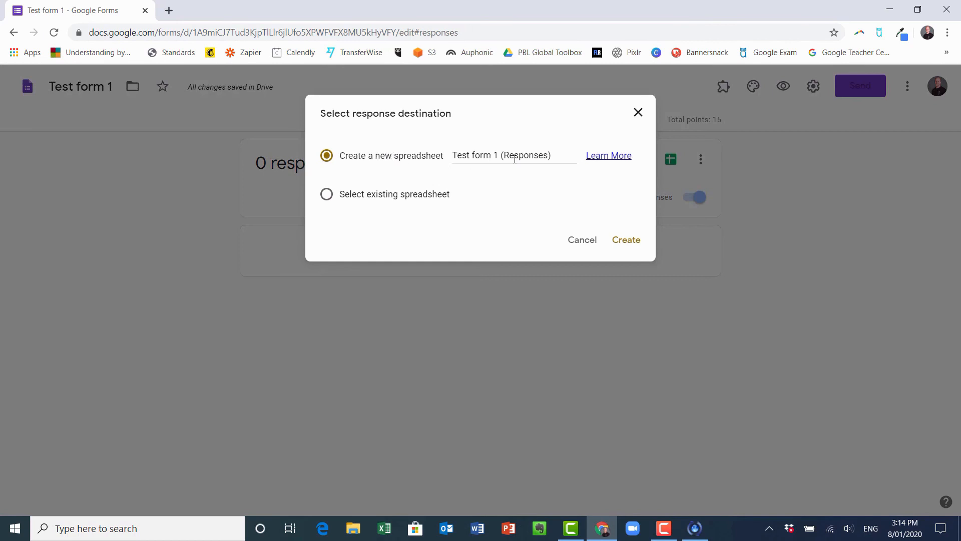
pyautogui.click(326, 194)
pyautogui.click(622, 245)
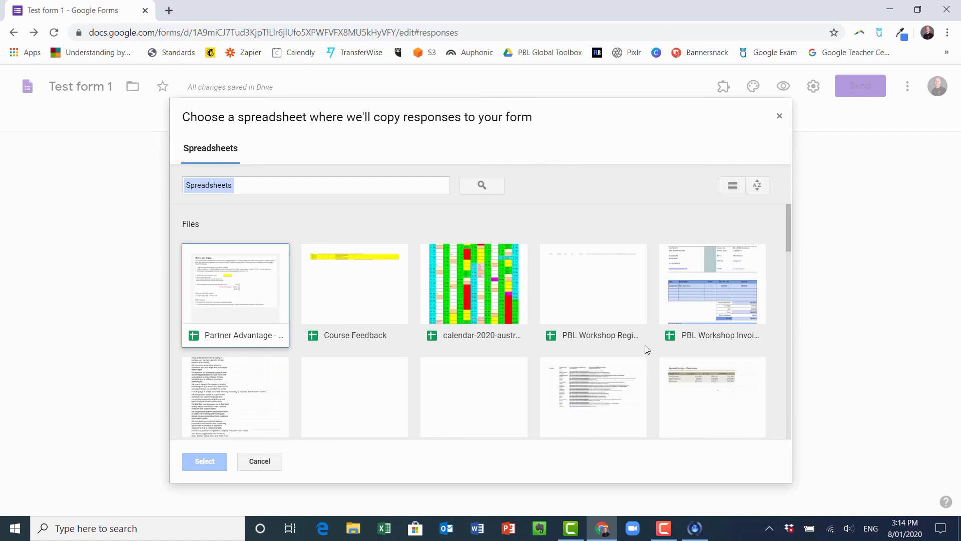
pyautogui.click(269, 468)
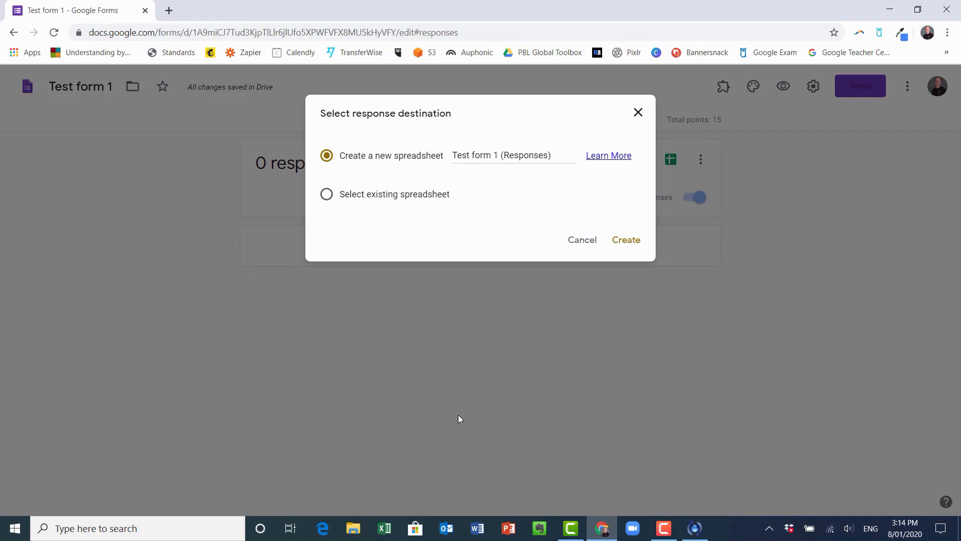
pyautogui.click(582, 239)
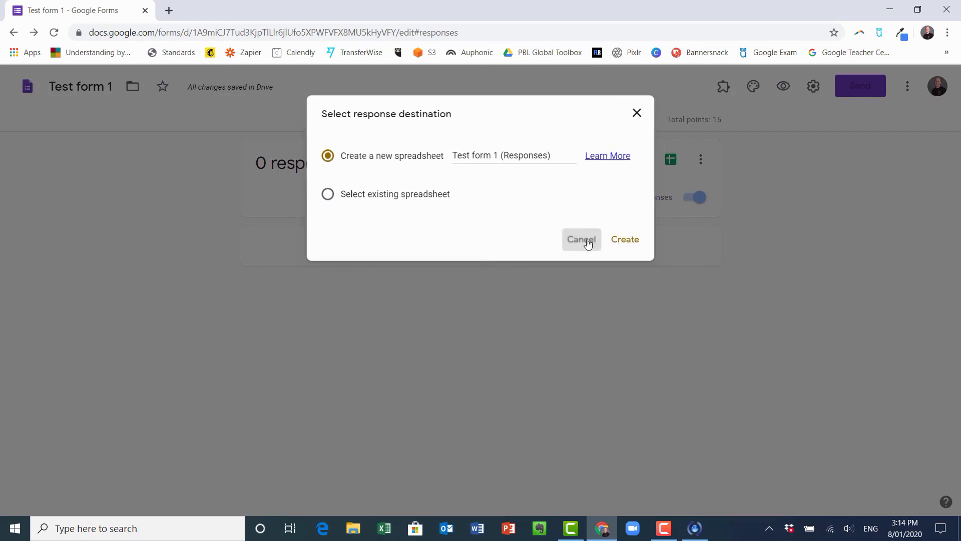
# Step: Return to the form's questions and look over the start of the first section
pyautogui.click(460, 125)
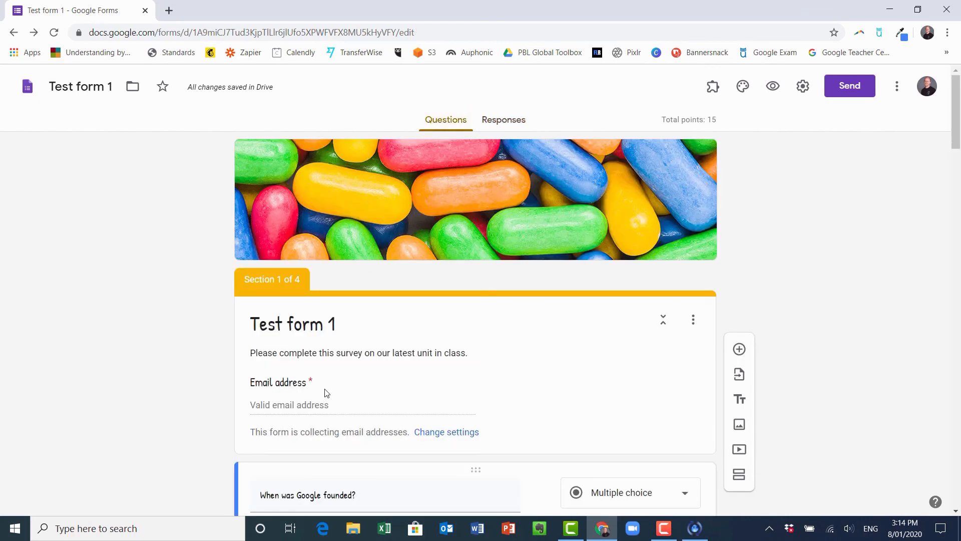
pyautogui.scroll(-5, 326, 390)
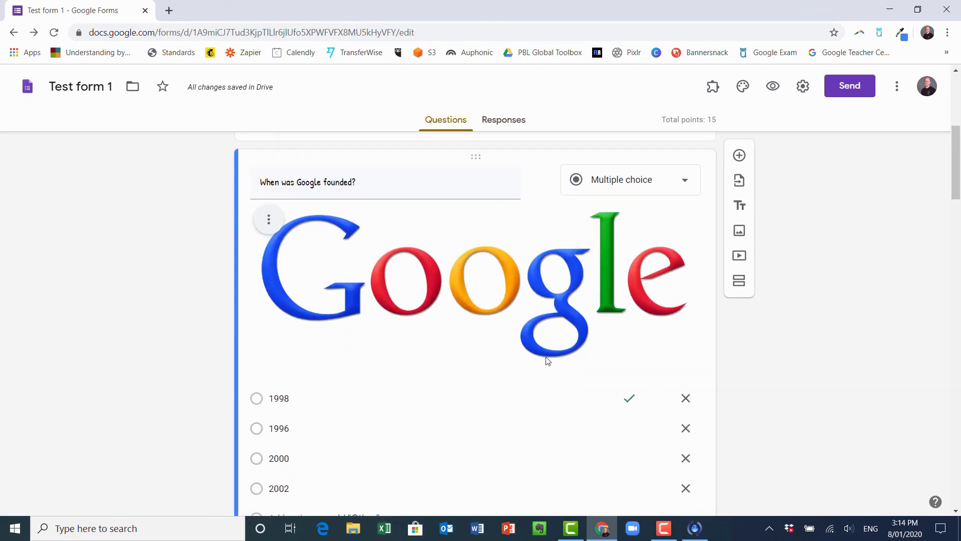
pyautogui.scroll(6, 547, 361)
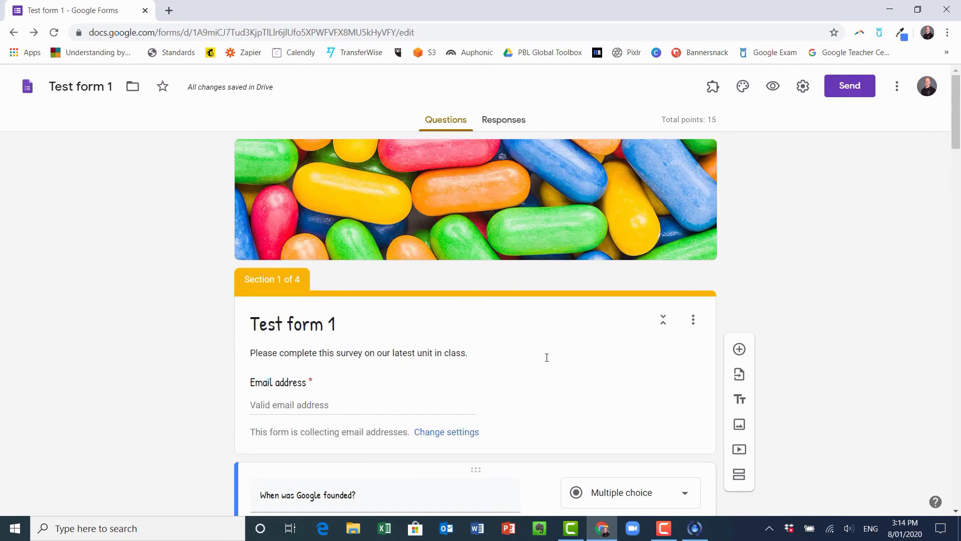
# Step: Look through the form's questions from the first section to the last and check the question types for "When was Google founded?"
pyautogui.scroll(-20, 514, 357)
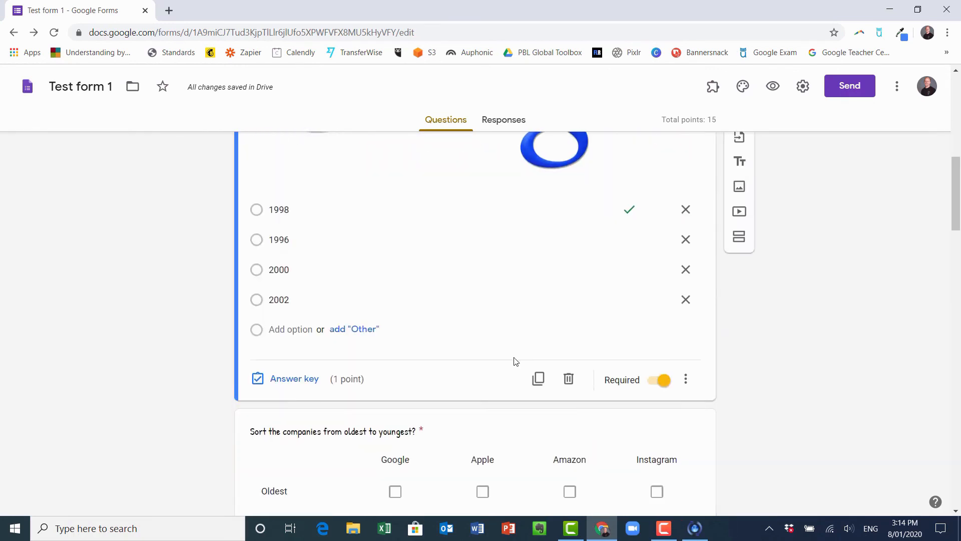
pyautogui.scroll(-20, 514, 358)
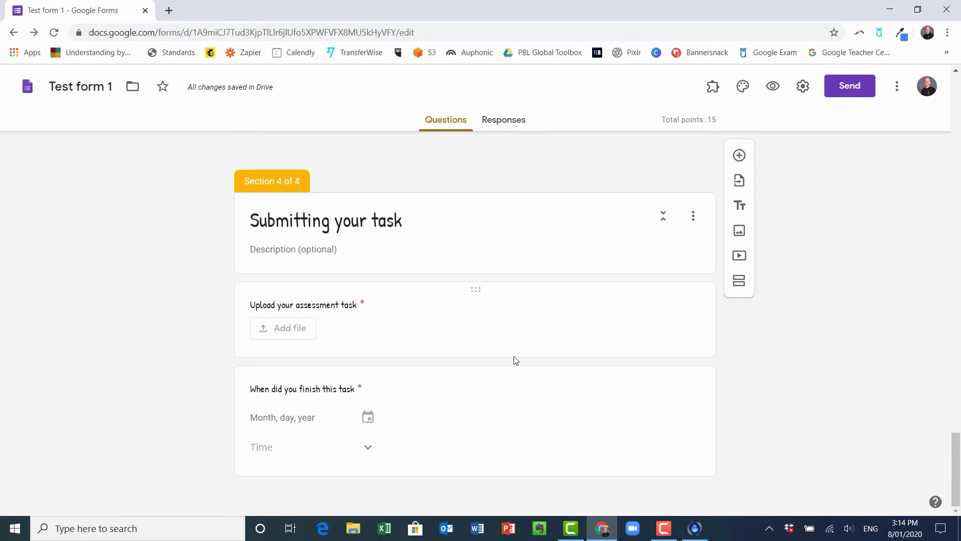
pyautogui.scroll(10, 644, 355)
pyautogui.scroll(20, 644, 356)
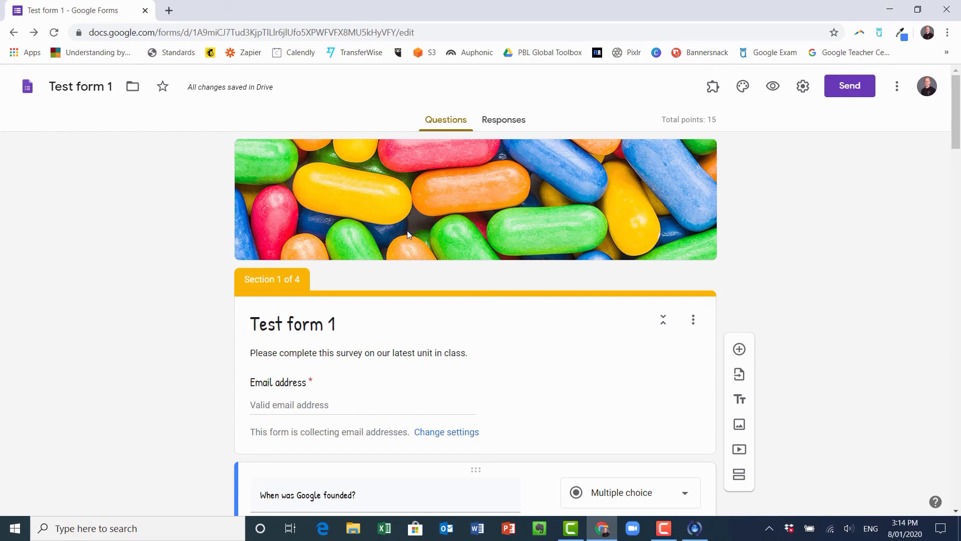
pyautogui.scroll(-5, 609, 377)
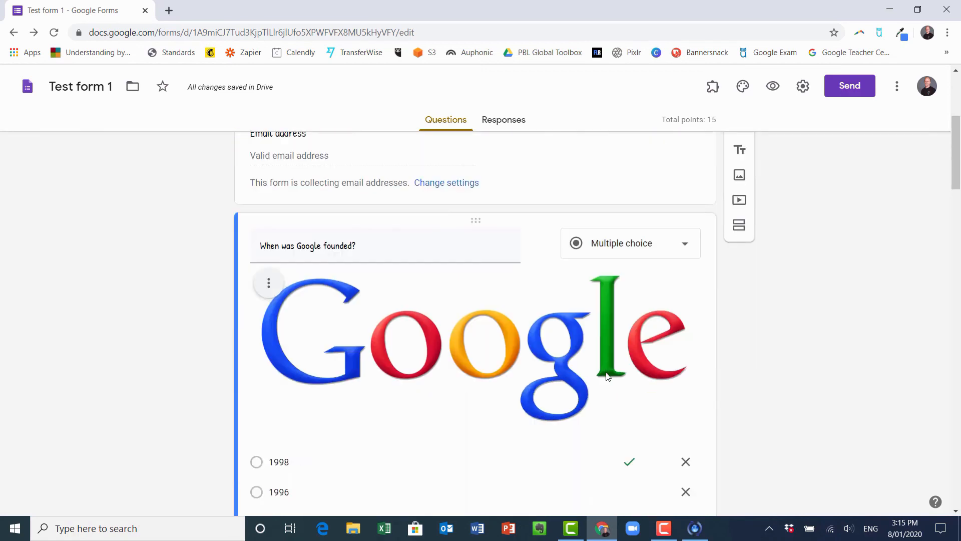
pyautogui.click(644, 243)
pyautogui.click(760, 362)
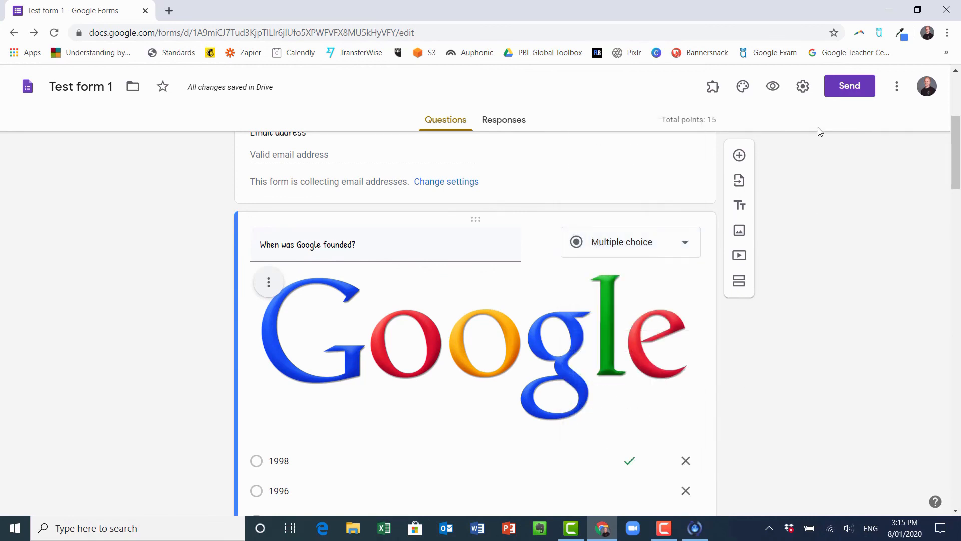
# Step: Preview the form as a respondent, try to continue to the next section without answering, and close the preview
pyautogui.click(772, 86)
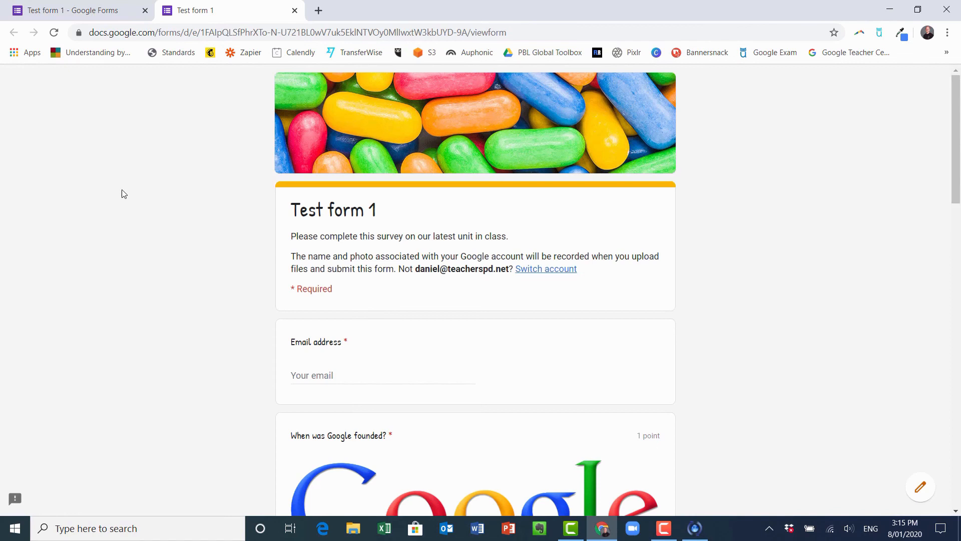
pyautogui.scroll(-20, 502, 268)
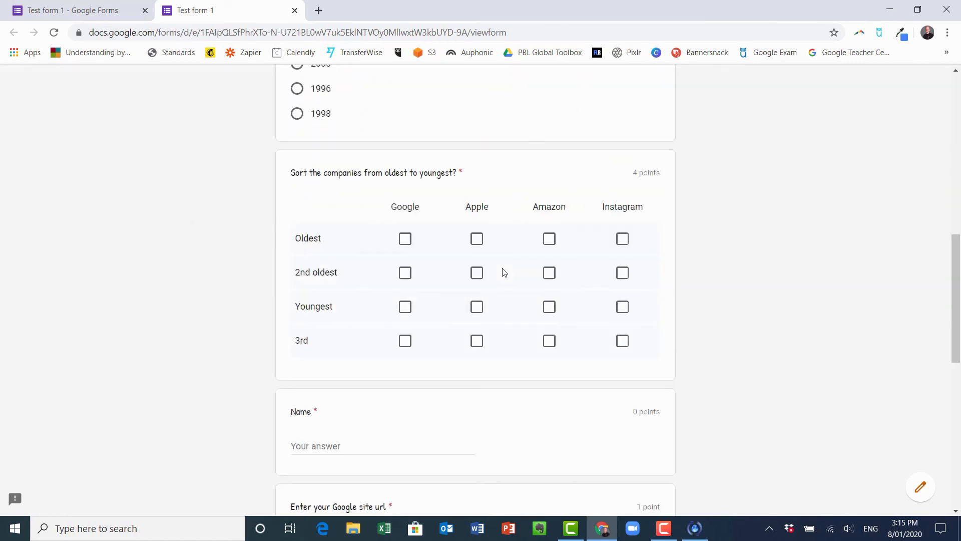
pyautogui.scroll(-1, 504, 273)
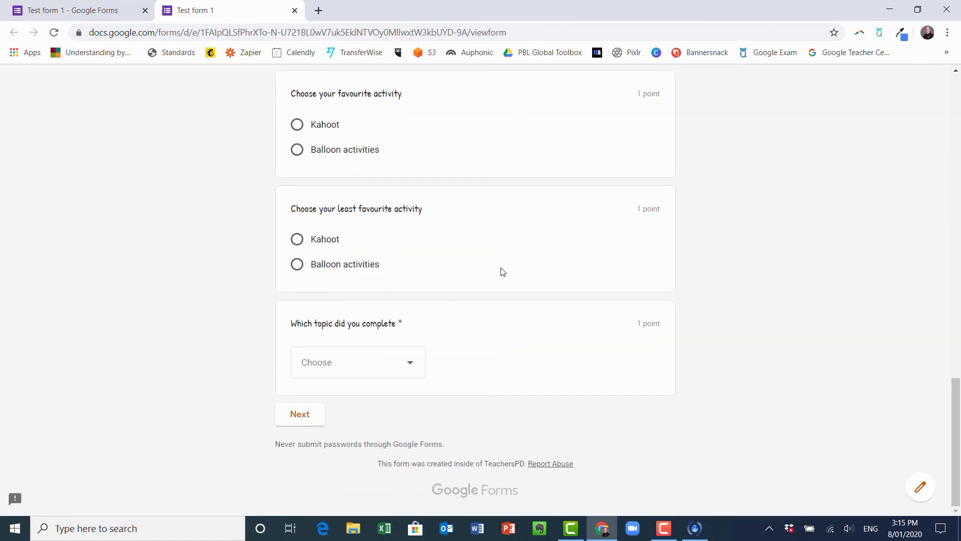
pyautogui.click(300, 416)
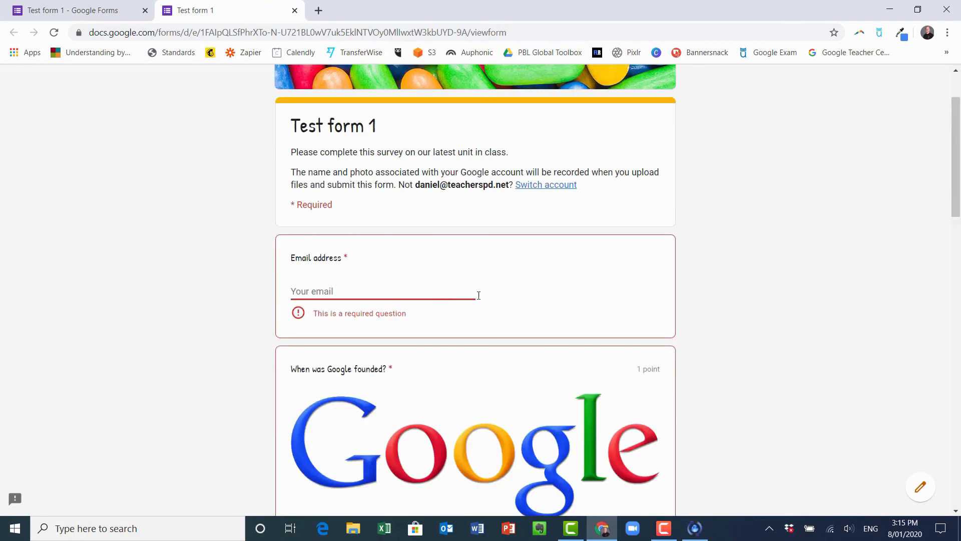
pyautogui.click(295, 11)
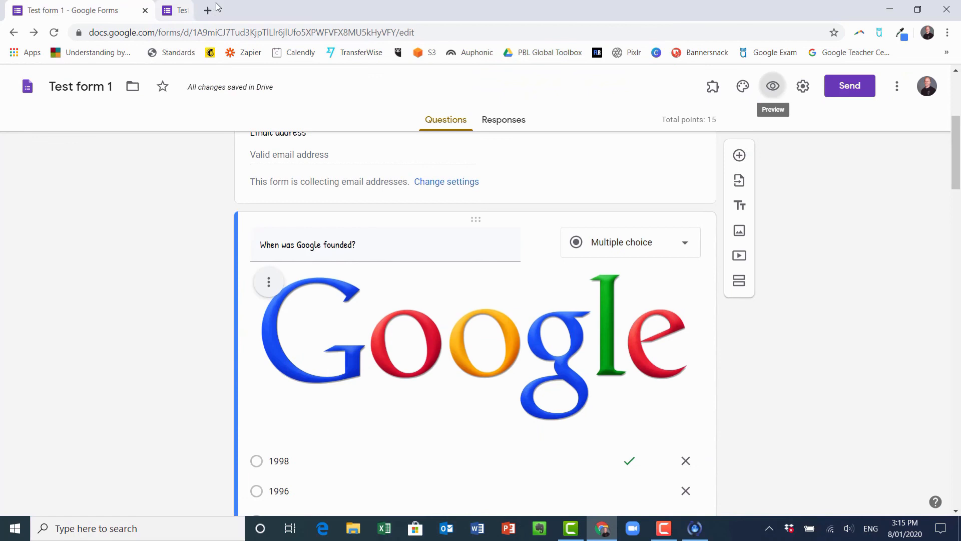
# Step: Review the options for sending the form by email, including the recipient, subject, message and including the form in the email
pyautogui.click(851, 91)
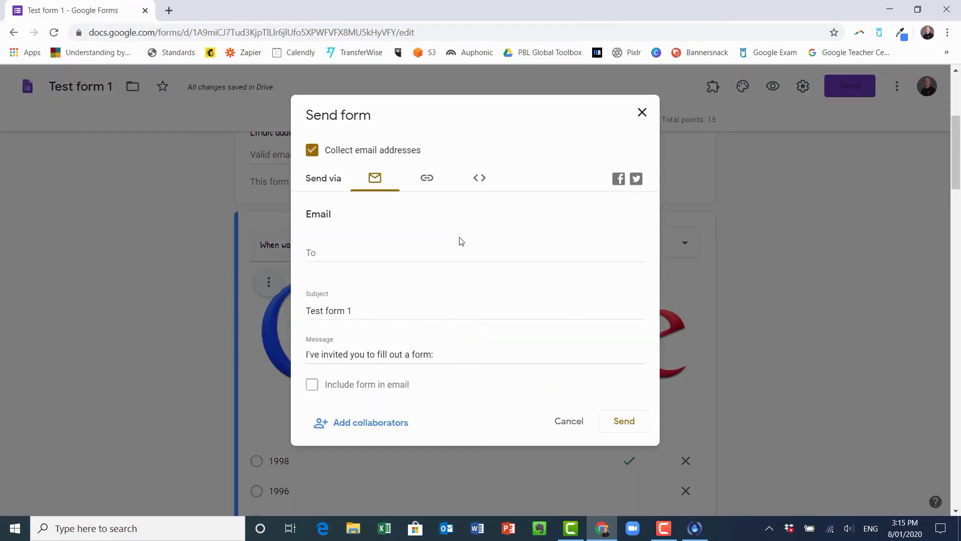
pyautogui.click(333, 255)
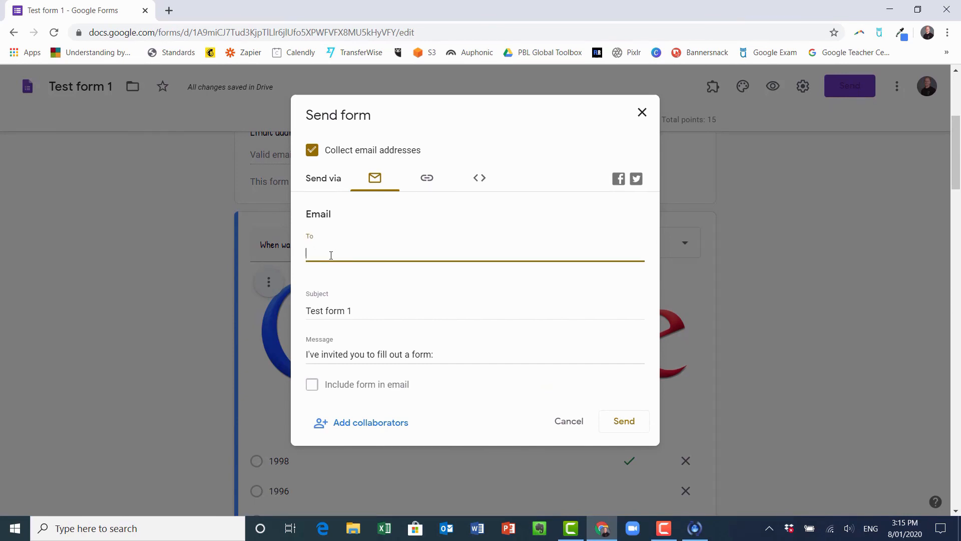
pyautogui.click(379, 282)
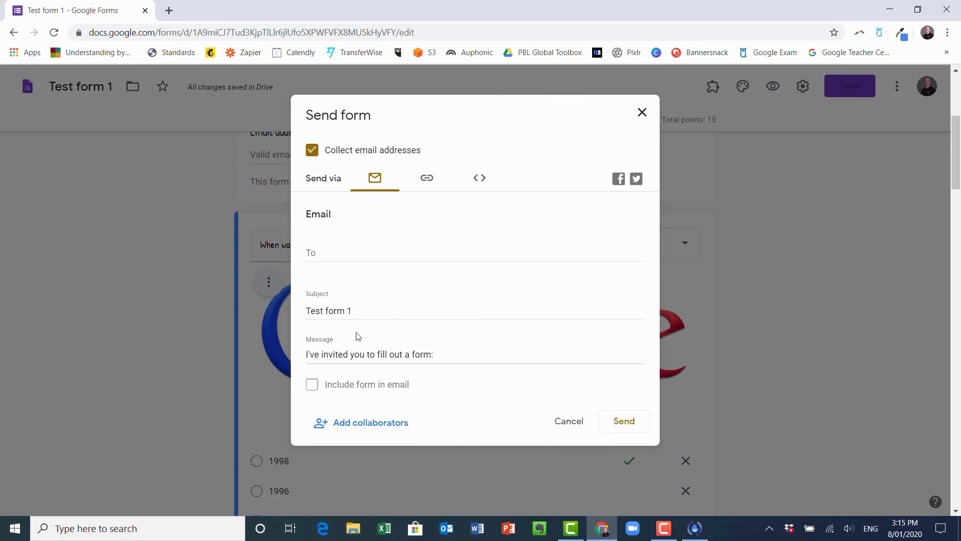
pyautogui.click(312, 311)
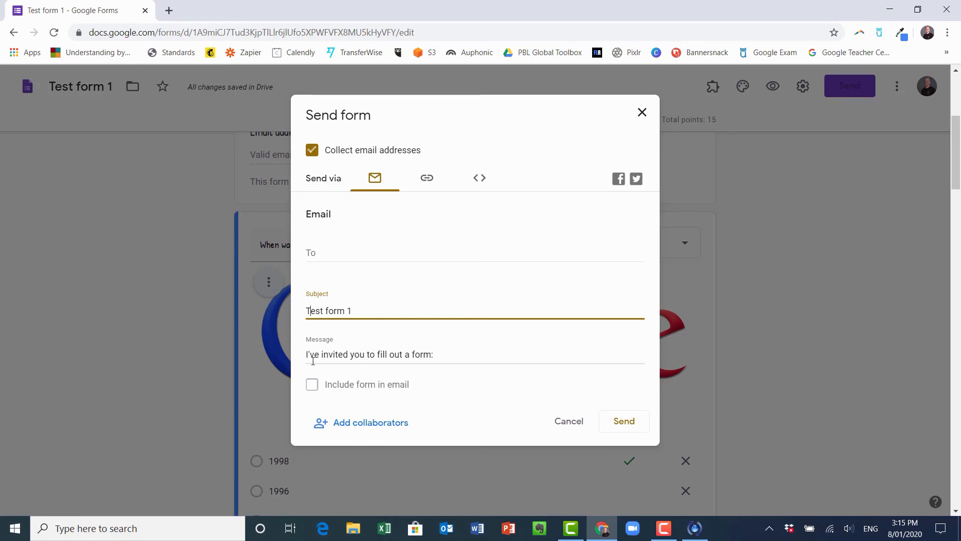
pyautogui.click(389, 354)
pyautogui.scroll(-1, 449, 353)
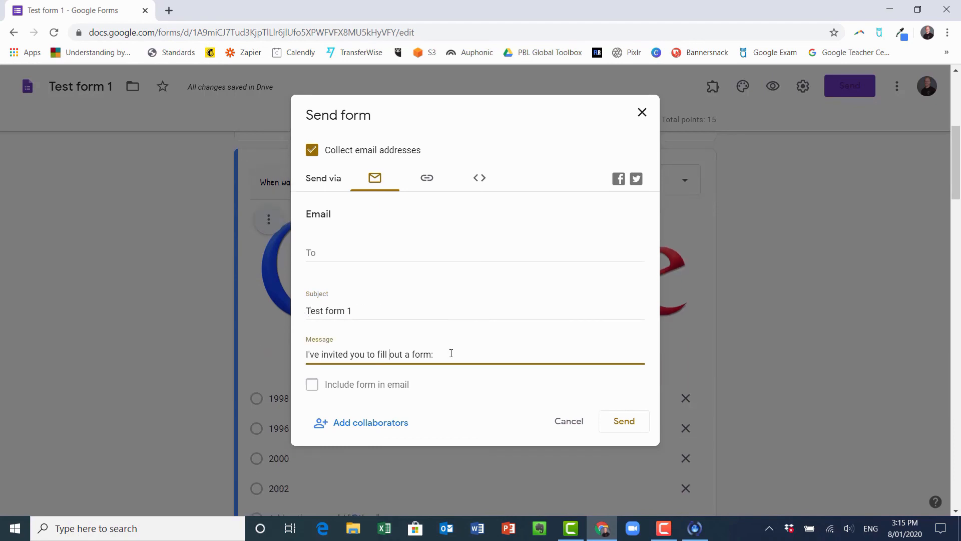
pyautogui.click(315, 384)
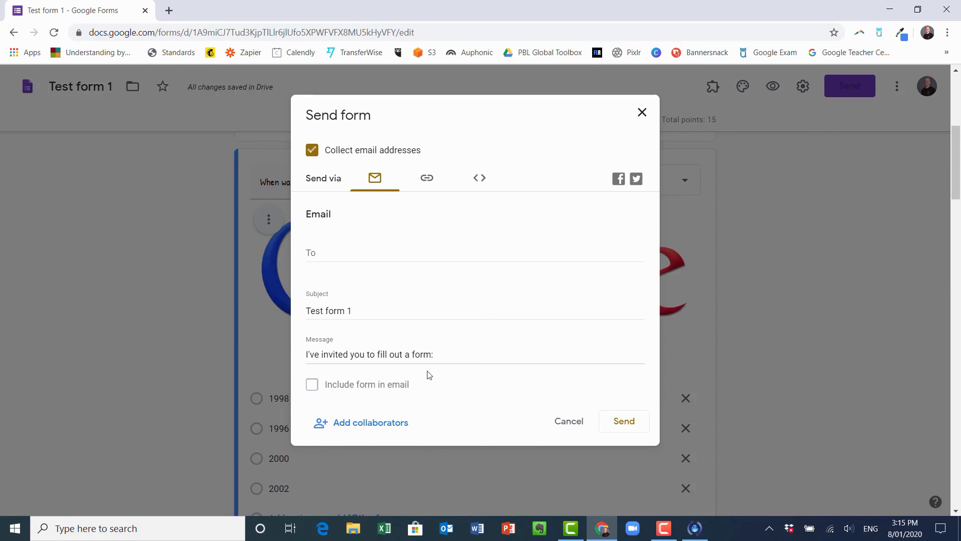
# Step: Try shortening the form's sharing link, restore the full URL, and check the HTML embed option
pyautogui.click(429, 182)
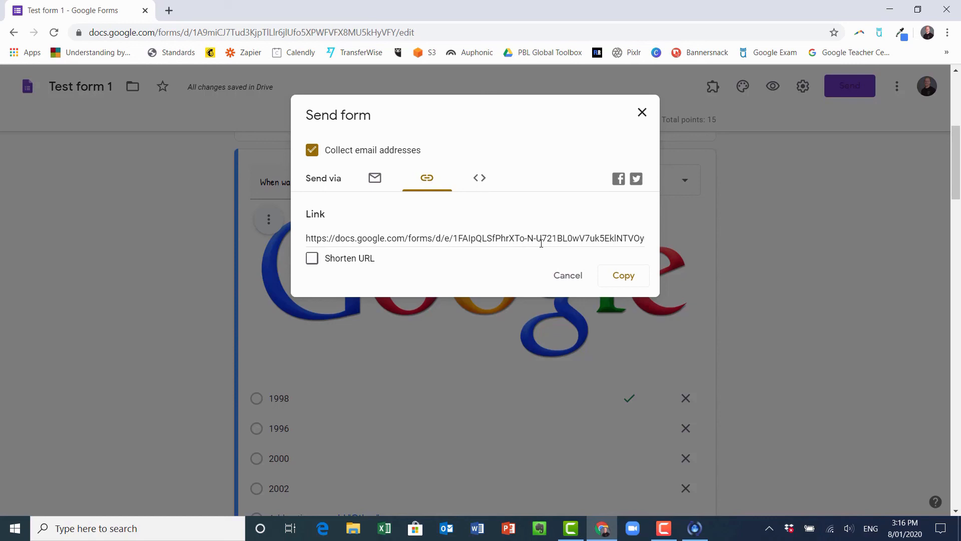
pyautogui.click(312, 260)
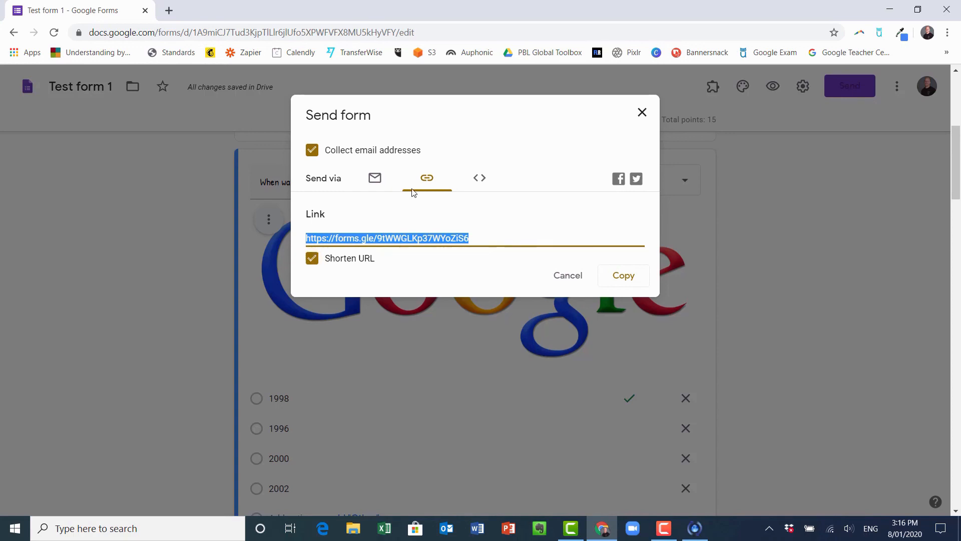
pyautogui.click(312, 258)
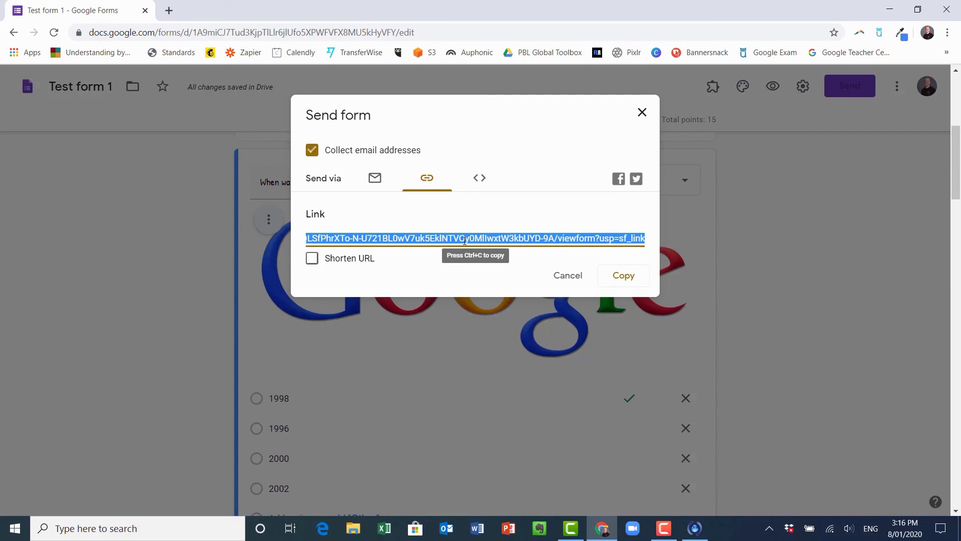
pyautogui.click(479, 180)
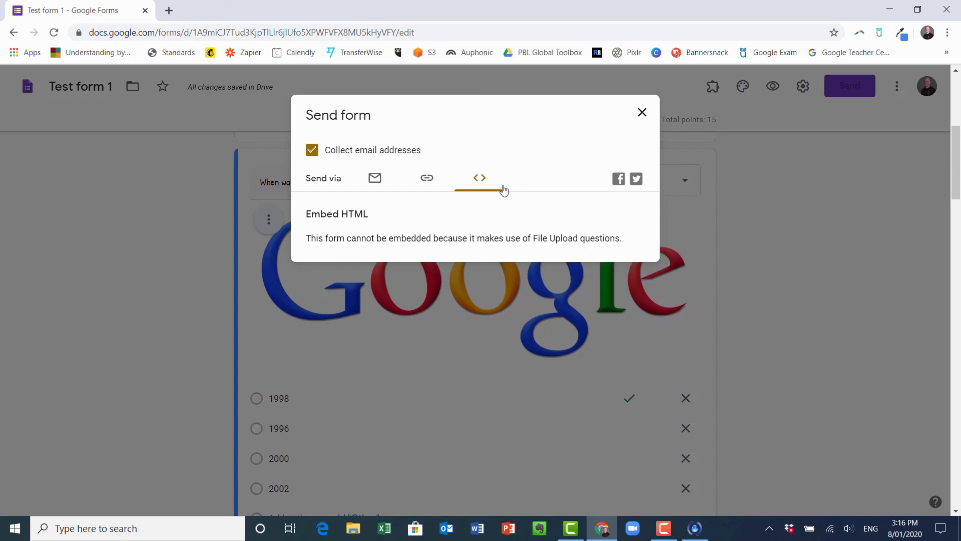
pyautogui.click(641, 113)
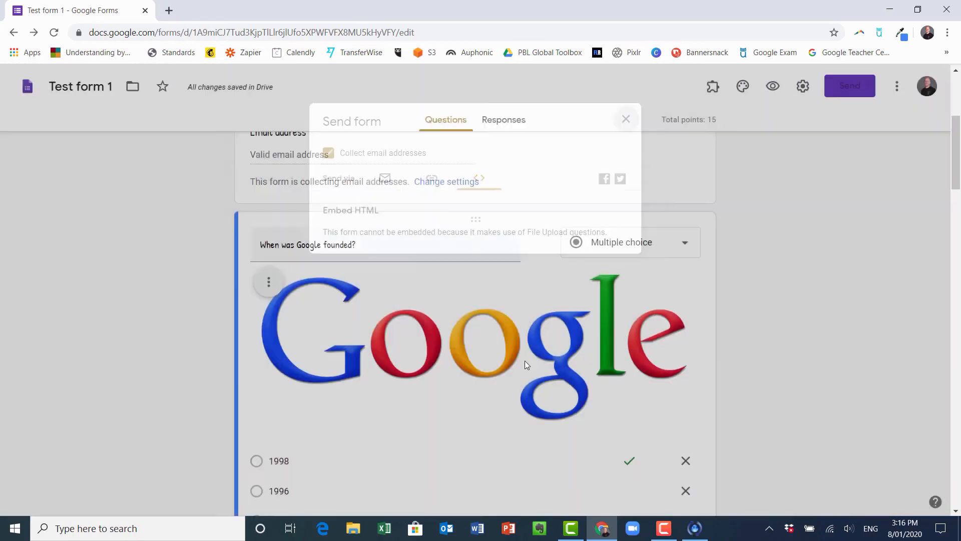
# Step: Delete the file upload question "Upload your assessment task" from the "Submitting your task" section
pyautogui.scroll(-8, 525, 363)
pyautogui.scroll(-20, 527, 367)
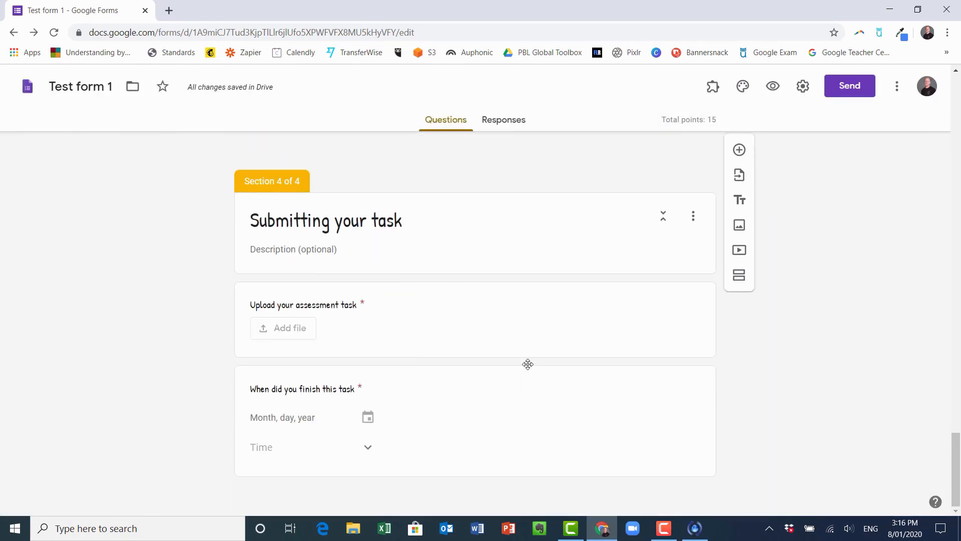
pyautogui.click(588, 323)
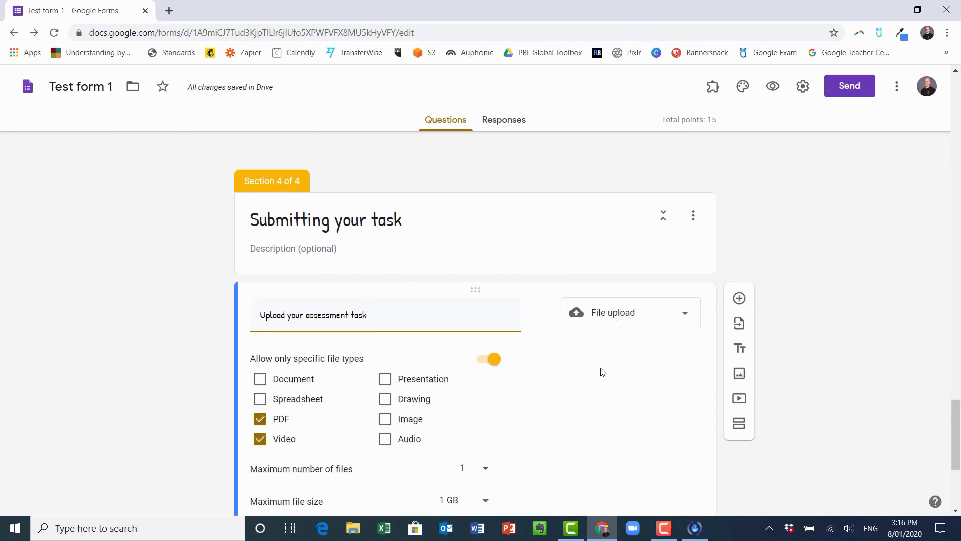
pyautogui.scroll(-4, 562, 410)
pyautogui.click(569, 382)
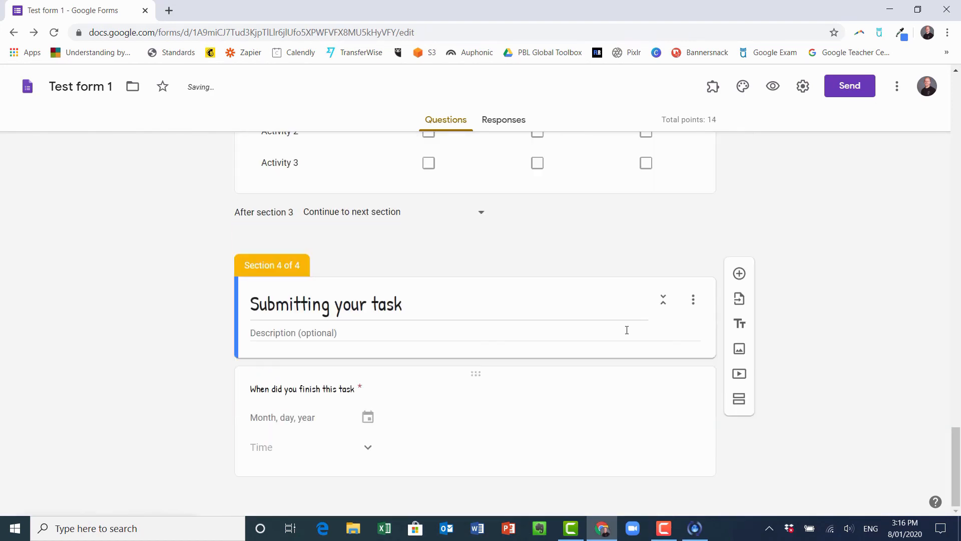
# Step: Copy the form's HTML embed code from the send options and close them without emailing the form
pyautogui.click(850, 86)
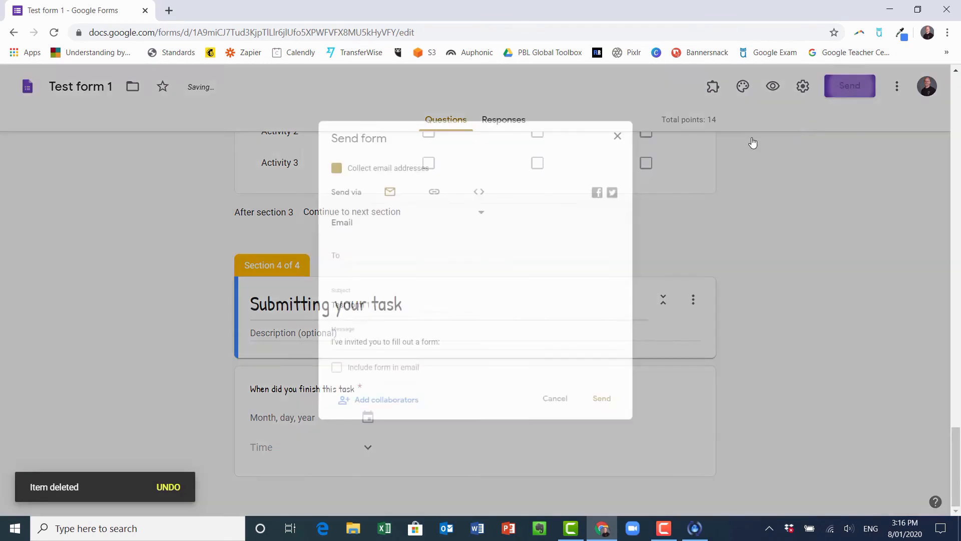
pyautogui.click(480, 181)
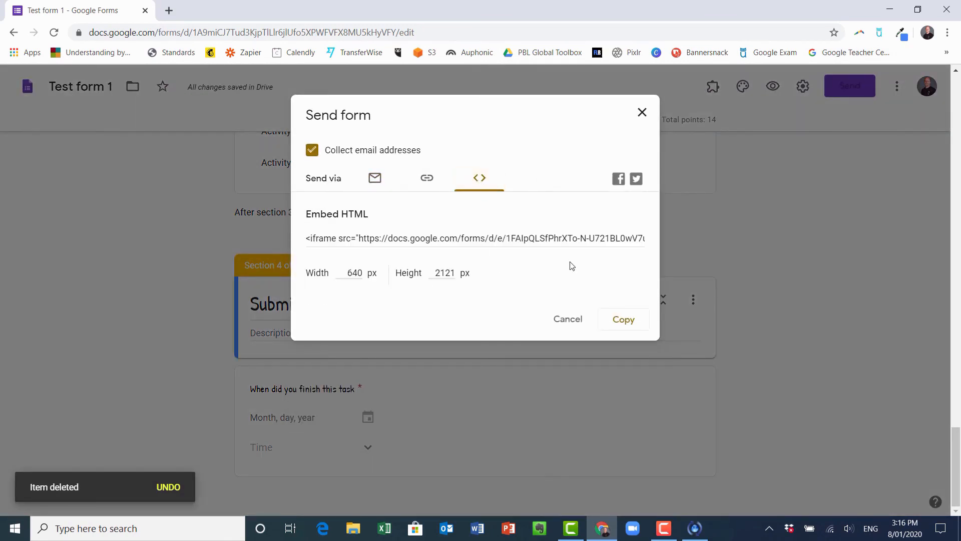
pyautogui.click(622, 319)
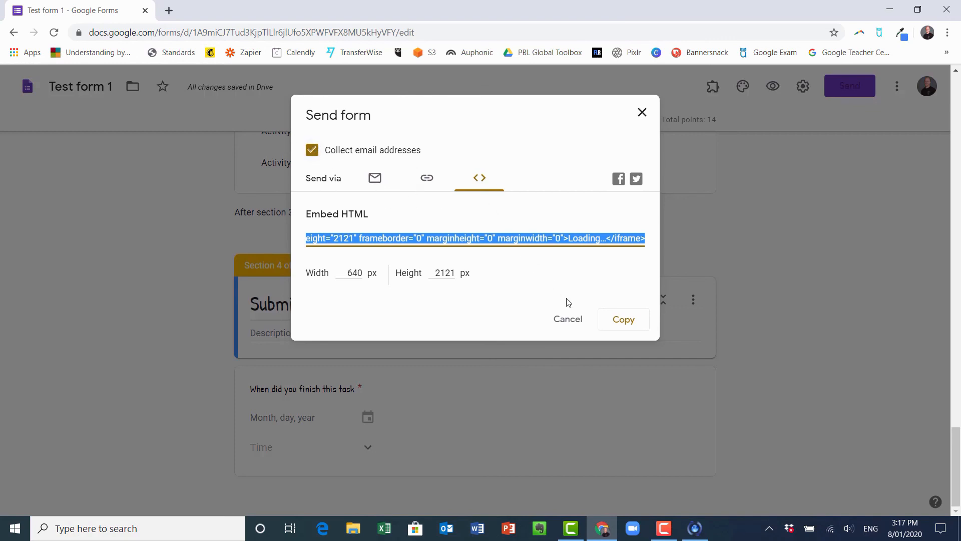
pyautogui.click(375, 178)
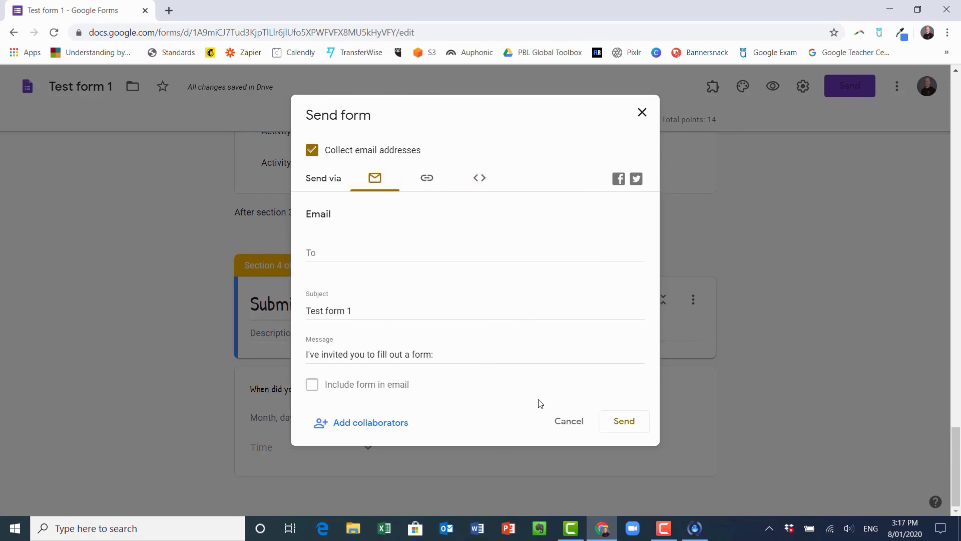
pyautogui.click(567, 421)
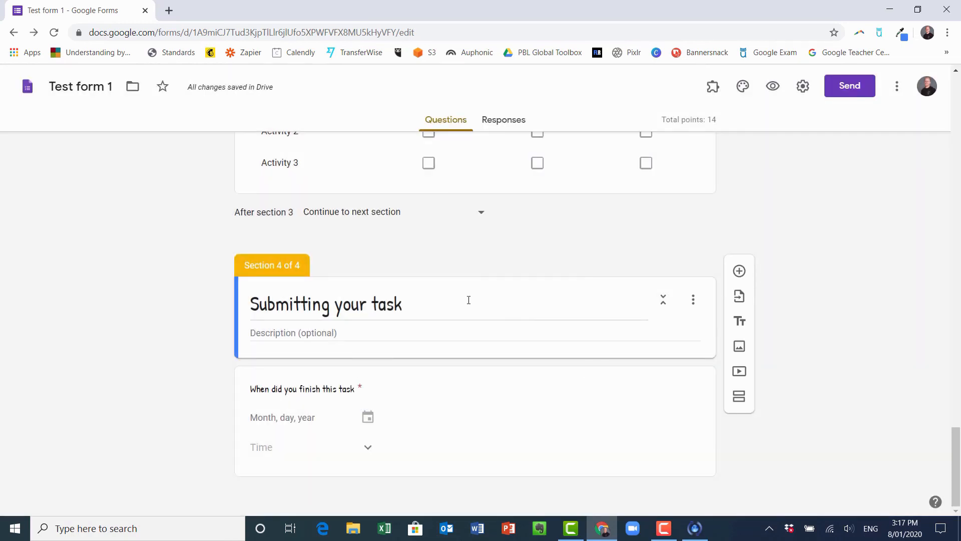